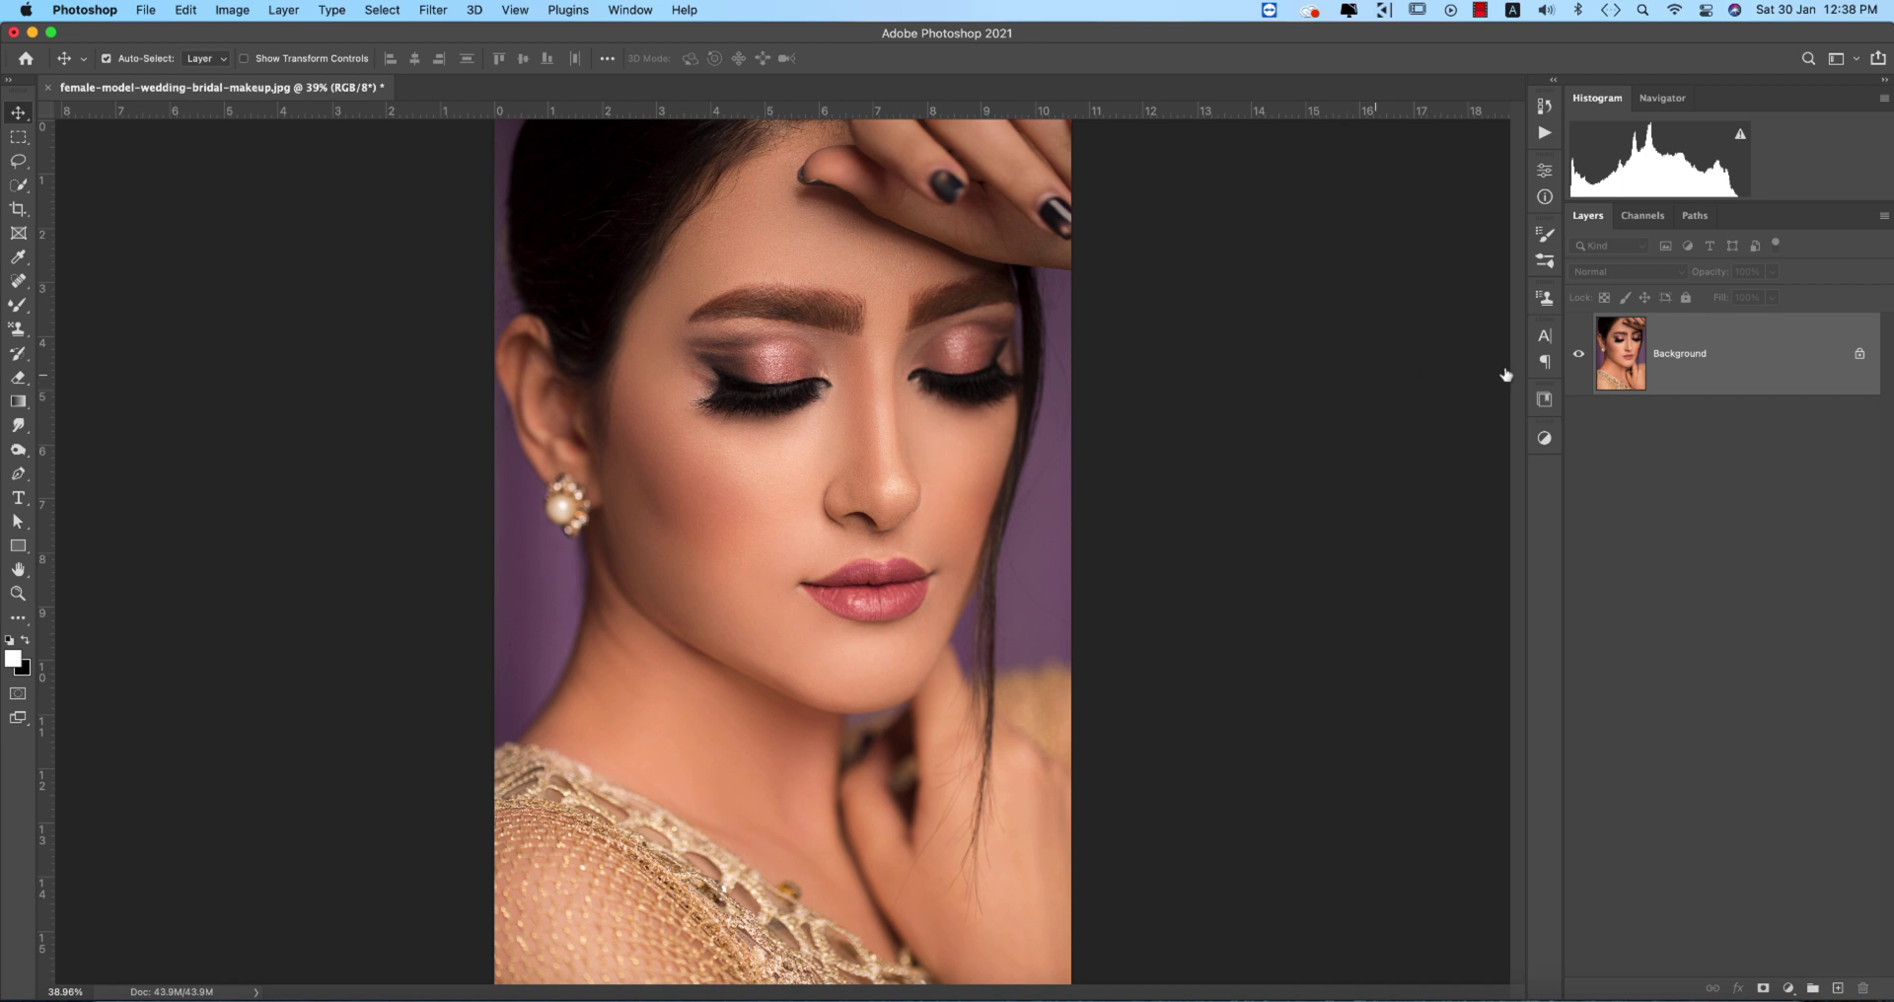
# Duplicate the Background layer twice, name the copies h and s, and hide s at the top of the layer stack.
pyautogui.press('super+j')
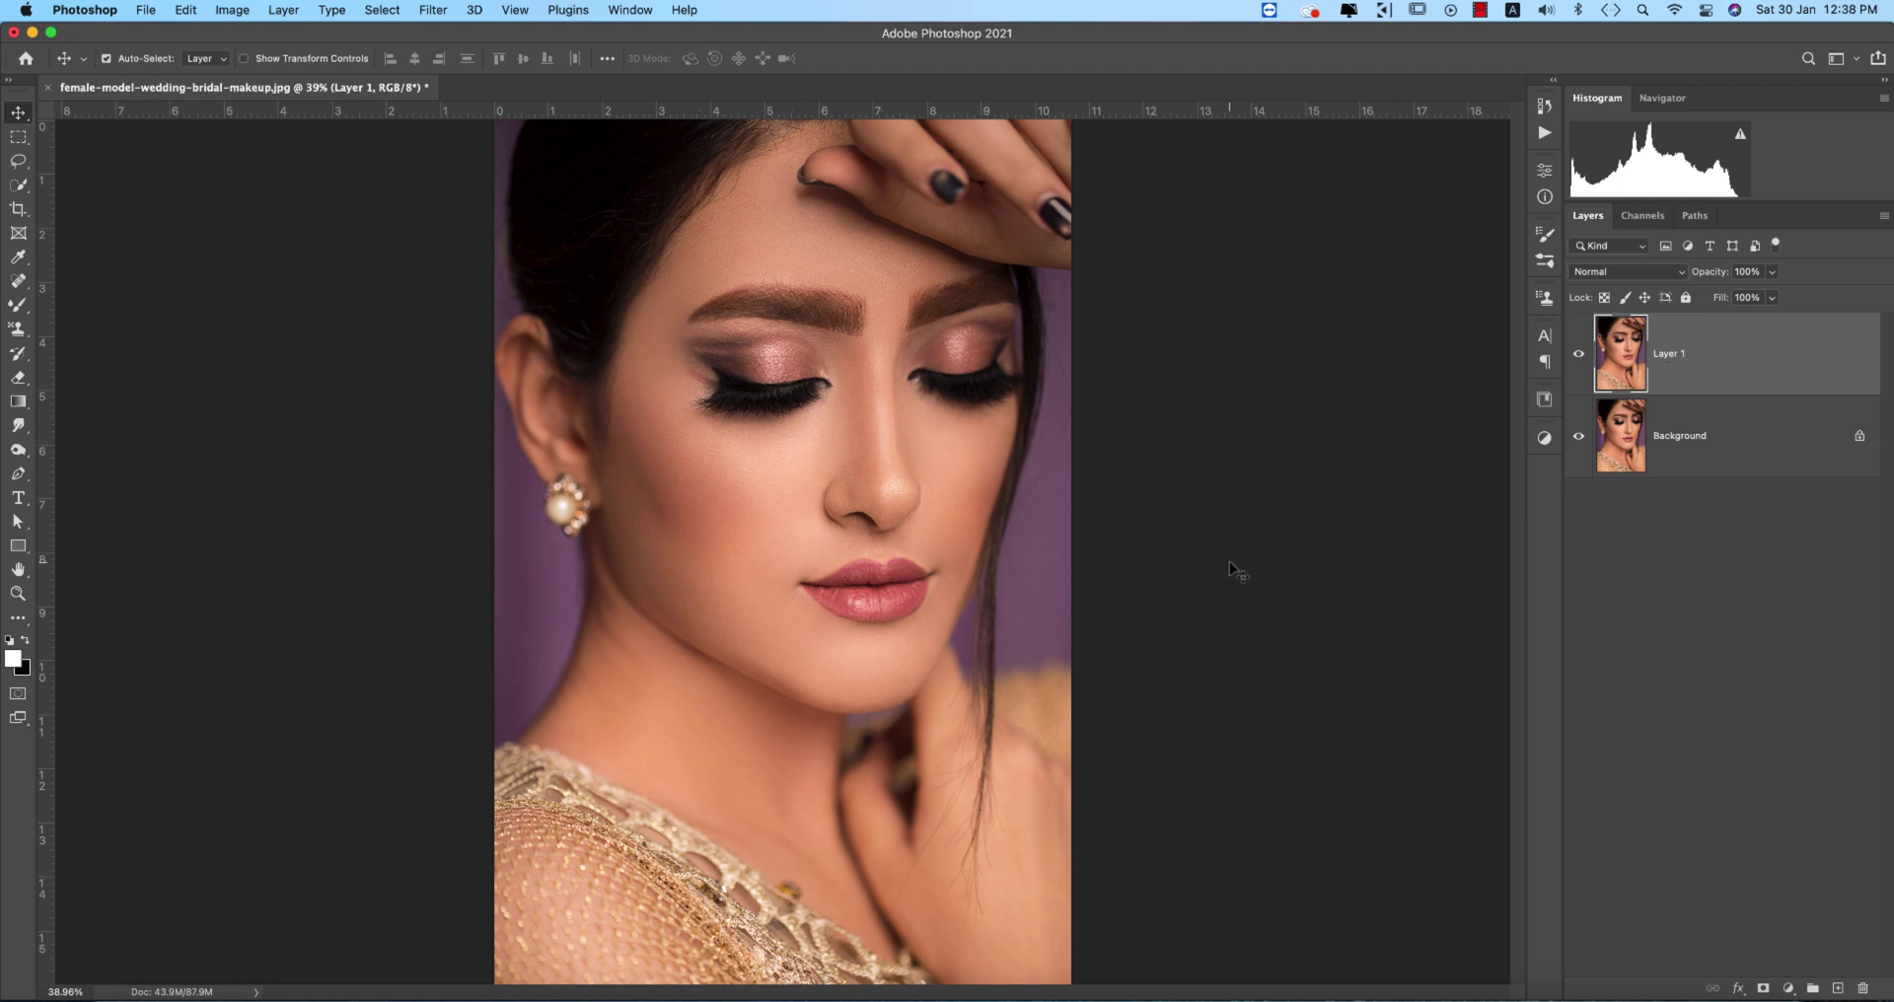
pyautogui.press('super+j')
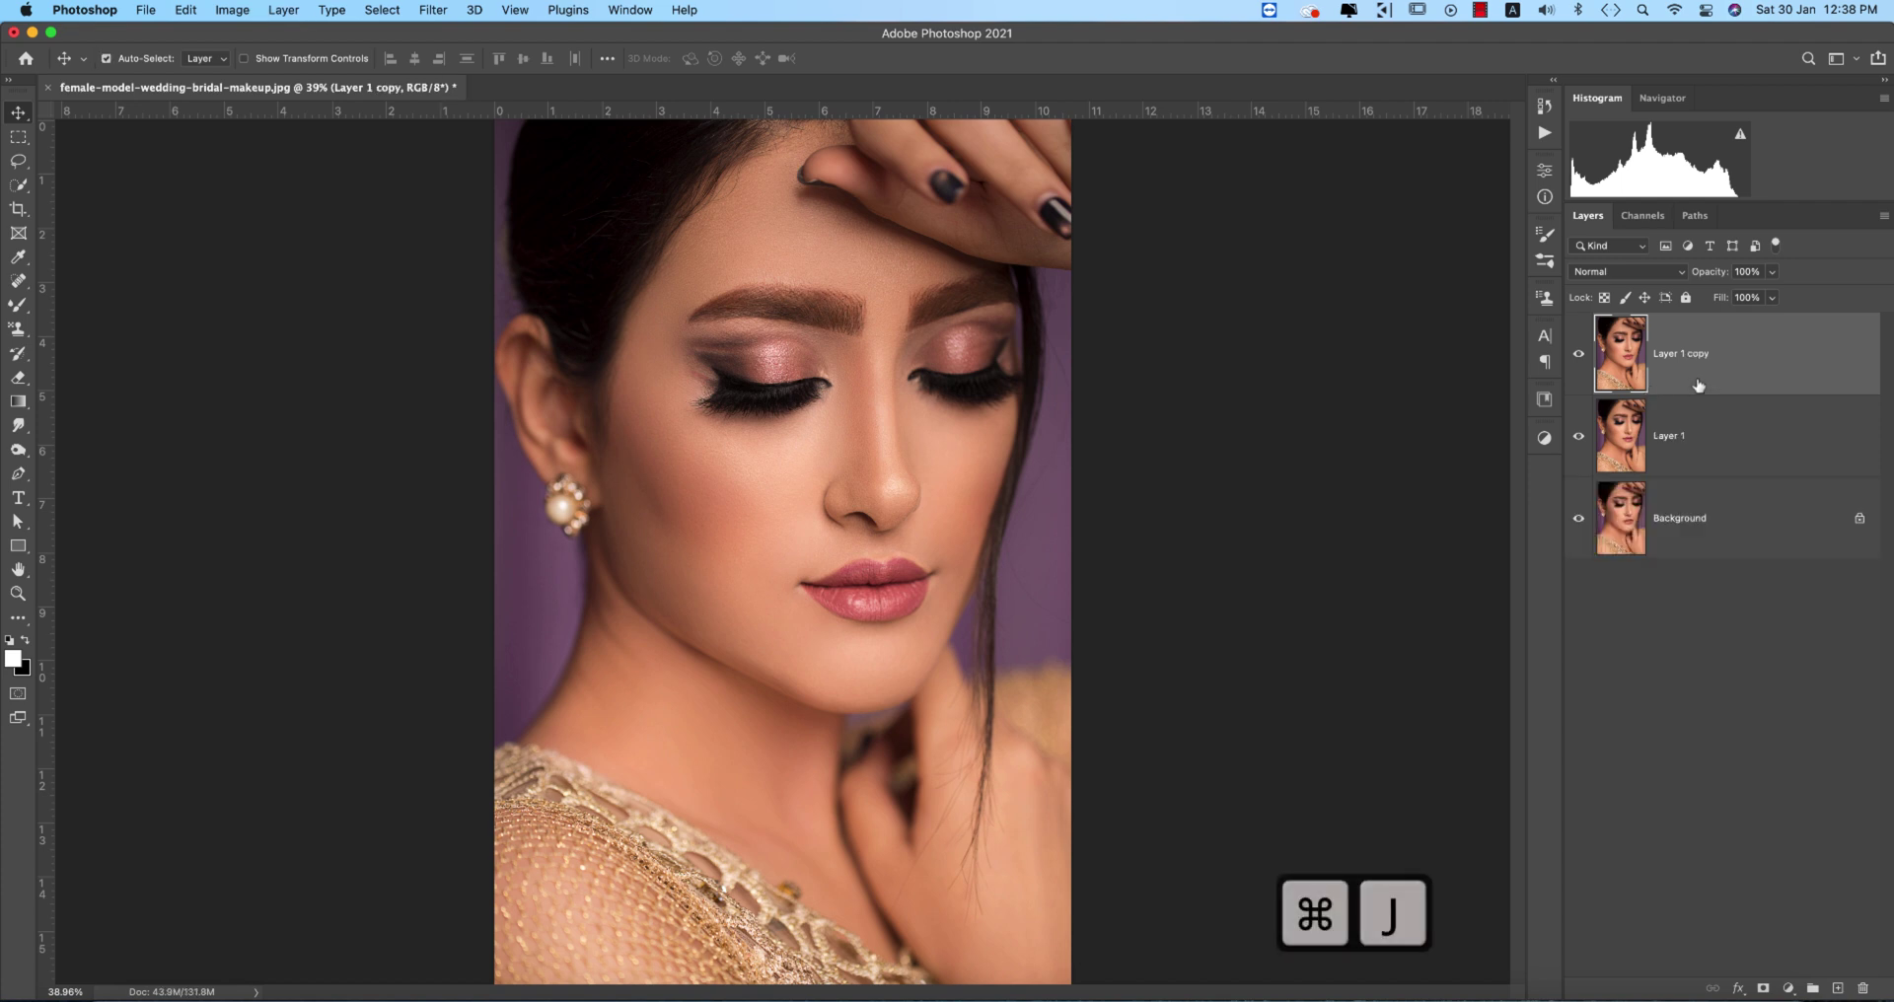
pyautogui.doubleClick(1686, 355)
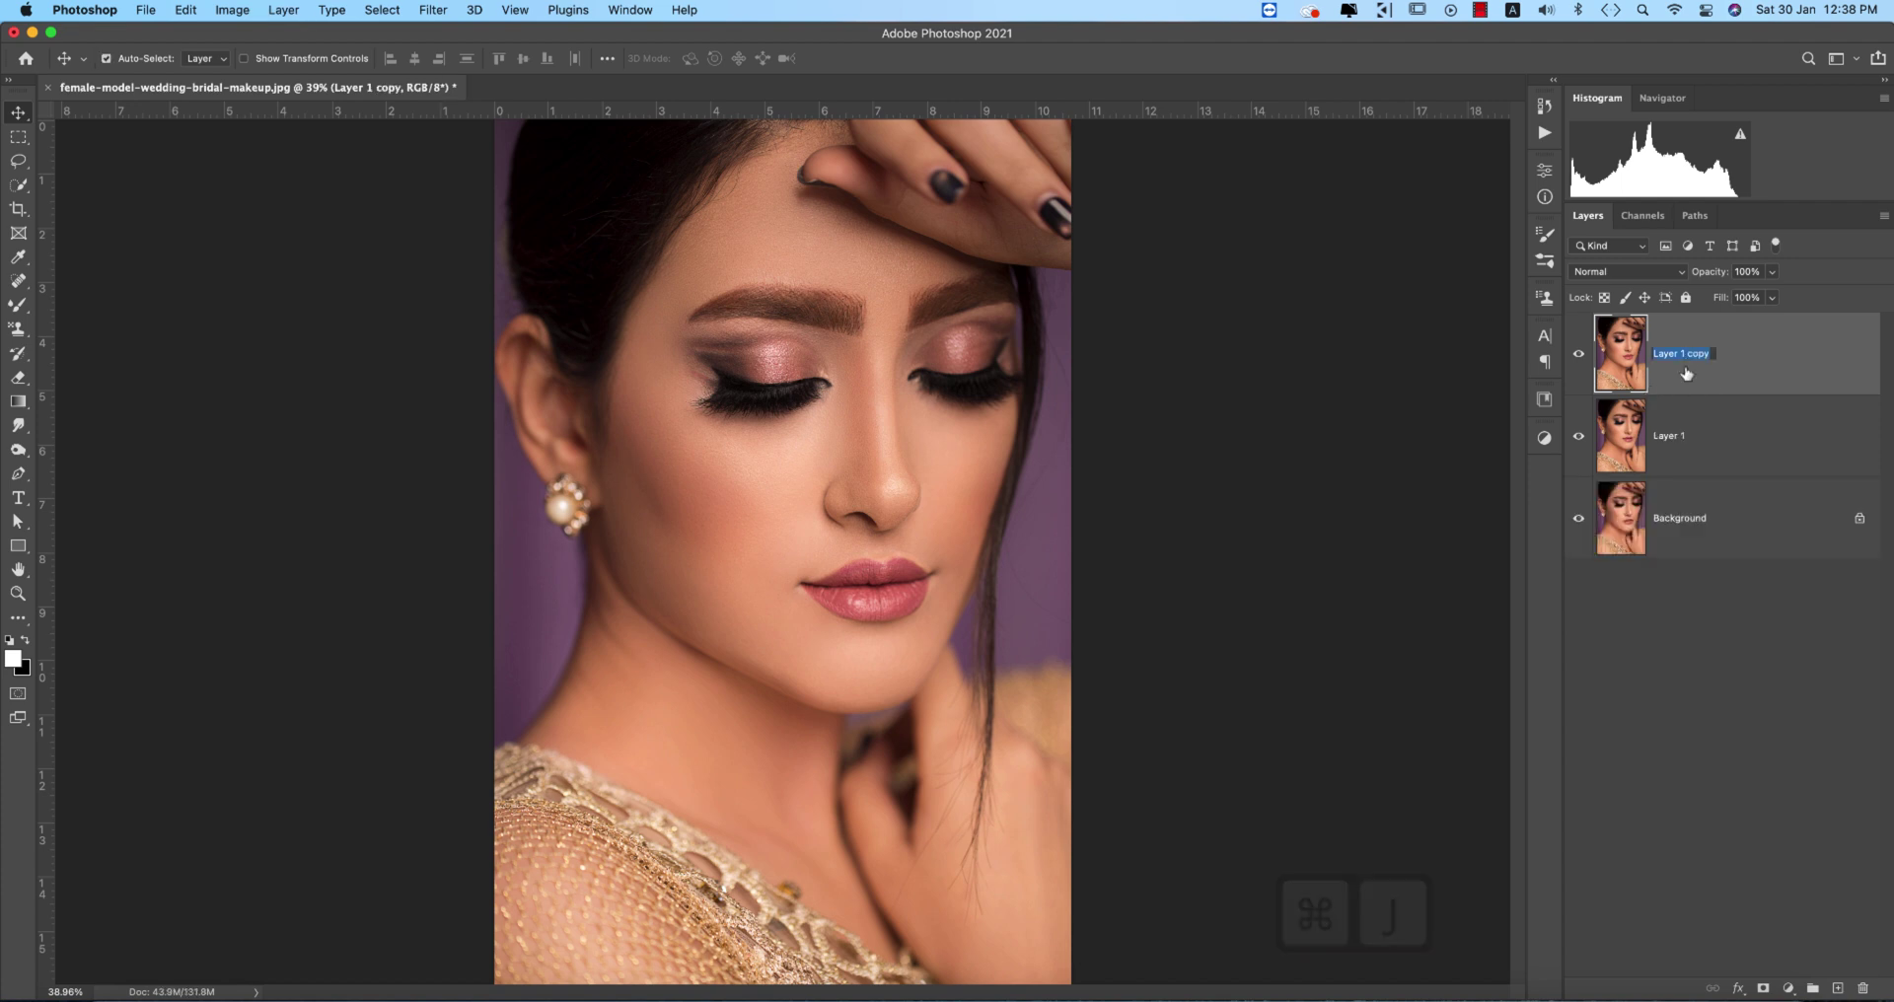
pyautogui.doubleClick(1673, 436)
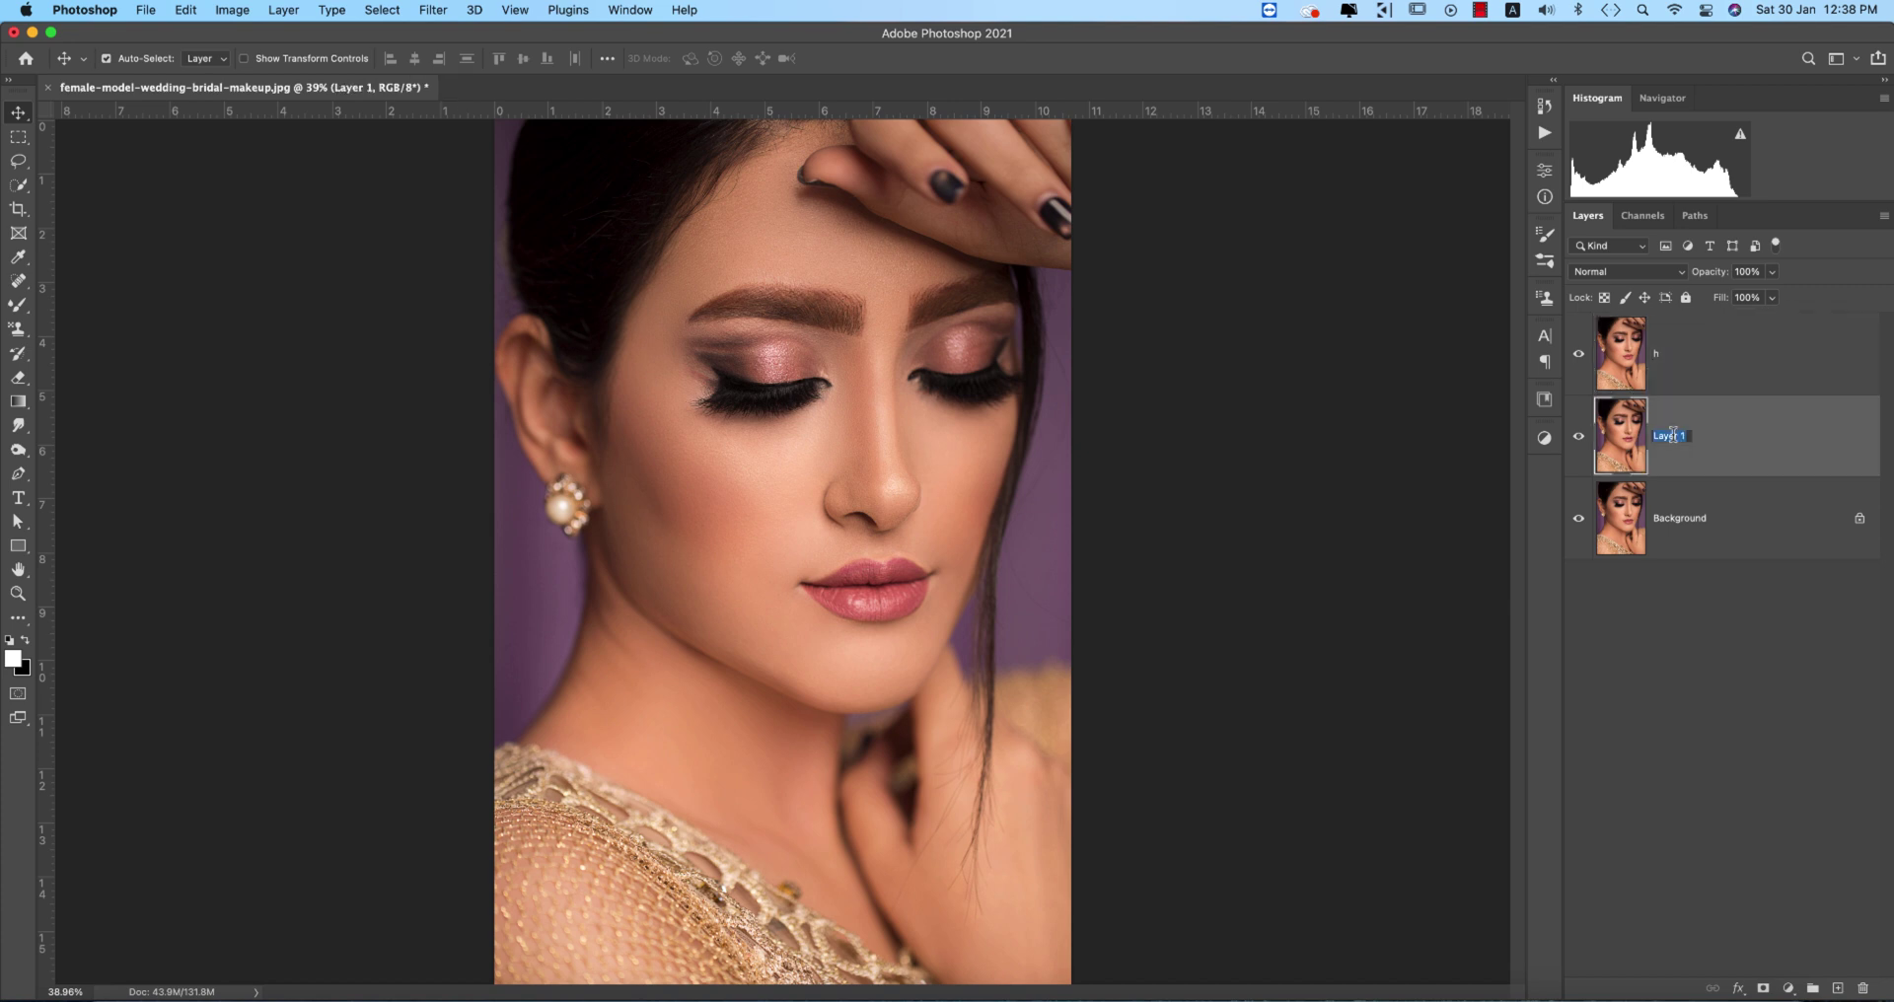
pyautogui.moveTo(1729, 445); pyautogui.dragTo(1717, 353)
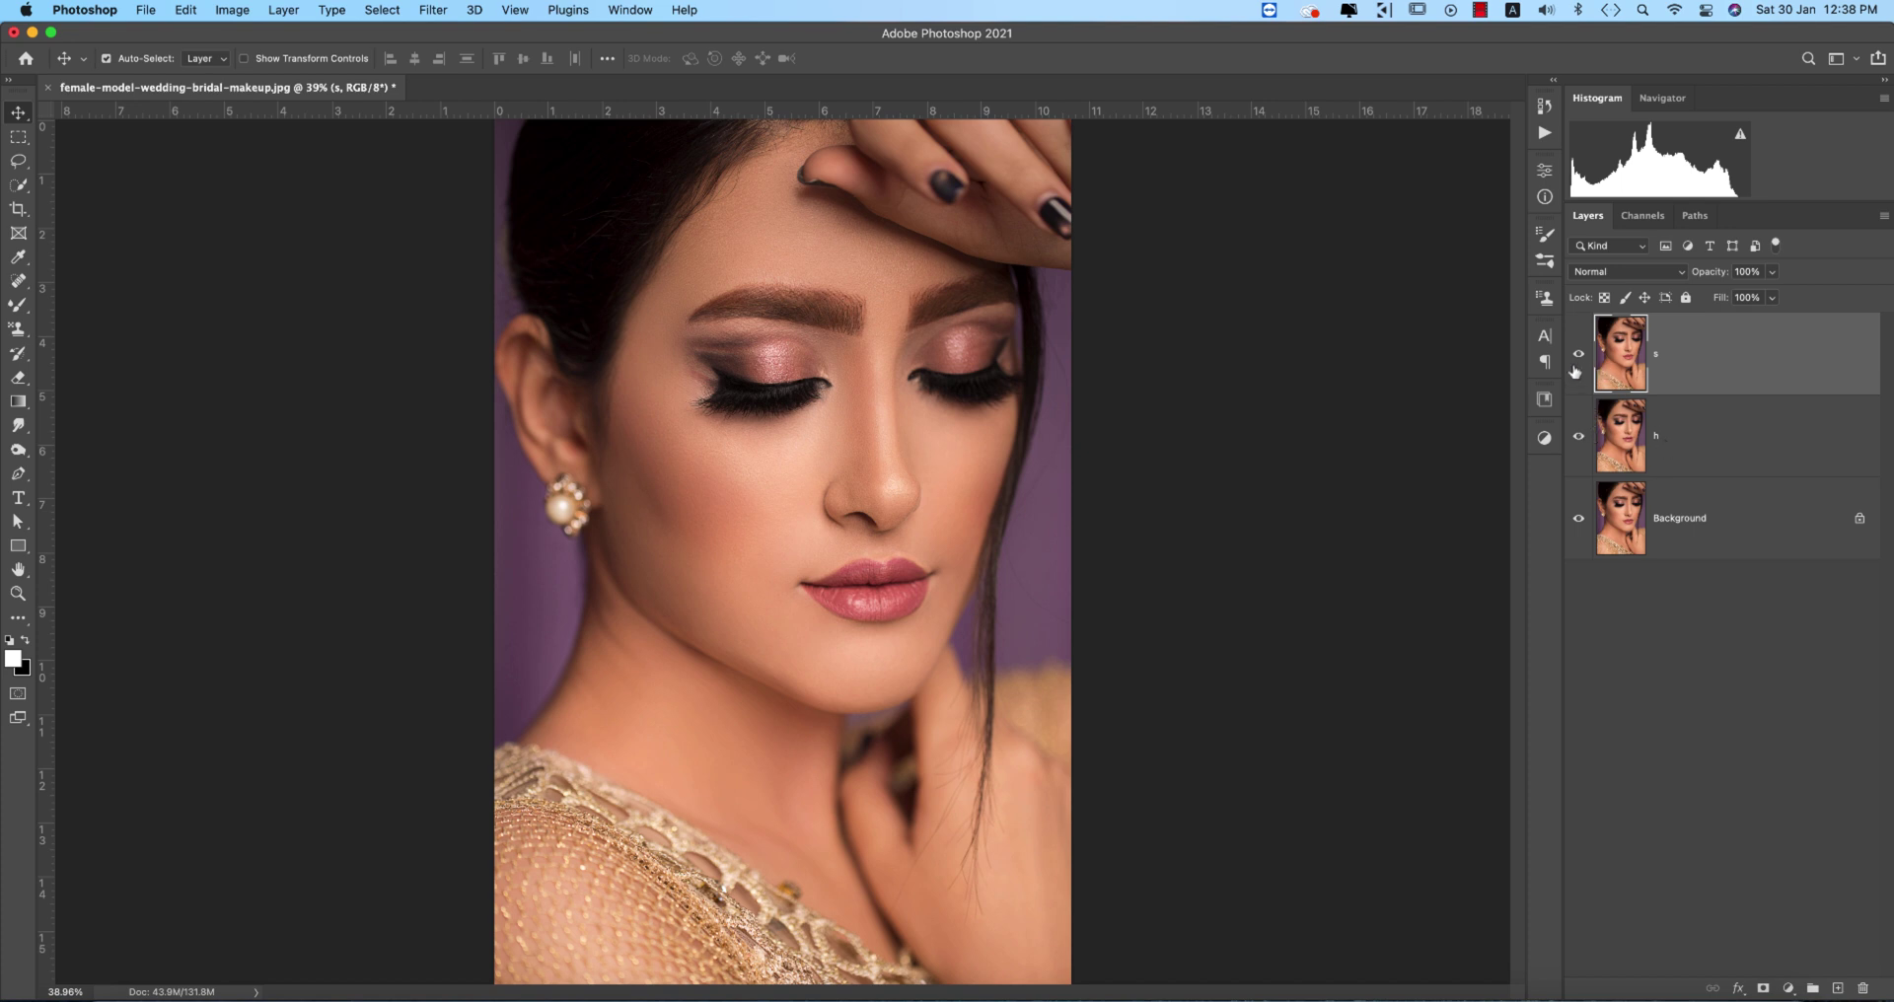
pyautogui.click(1739, 446)
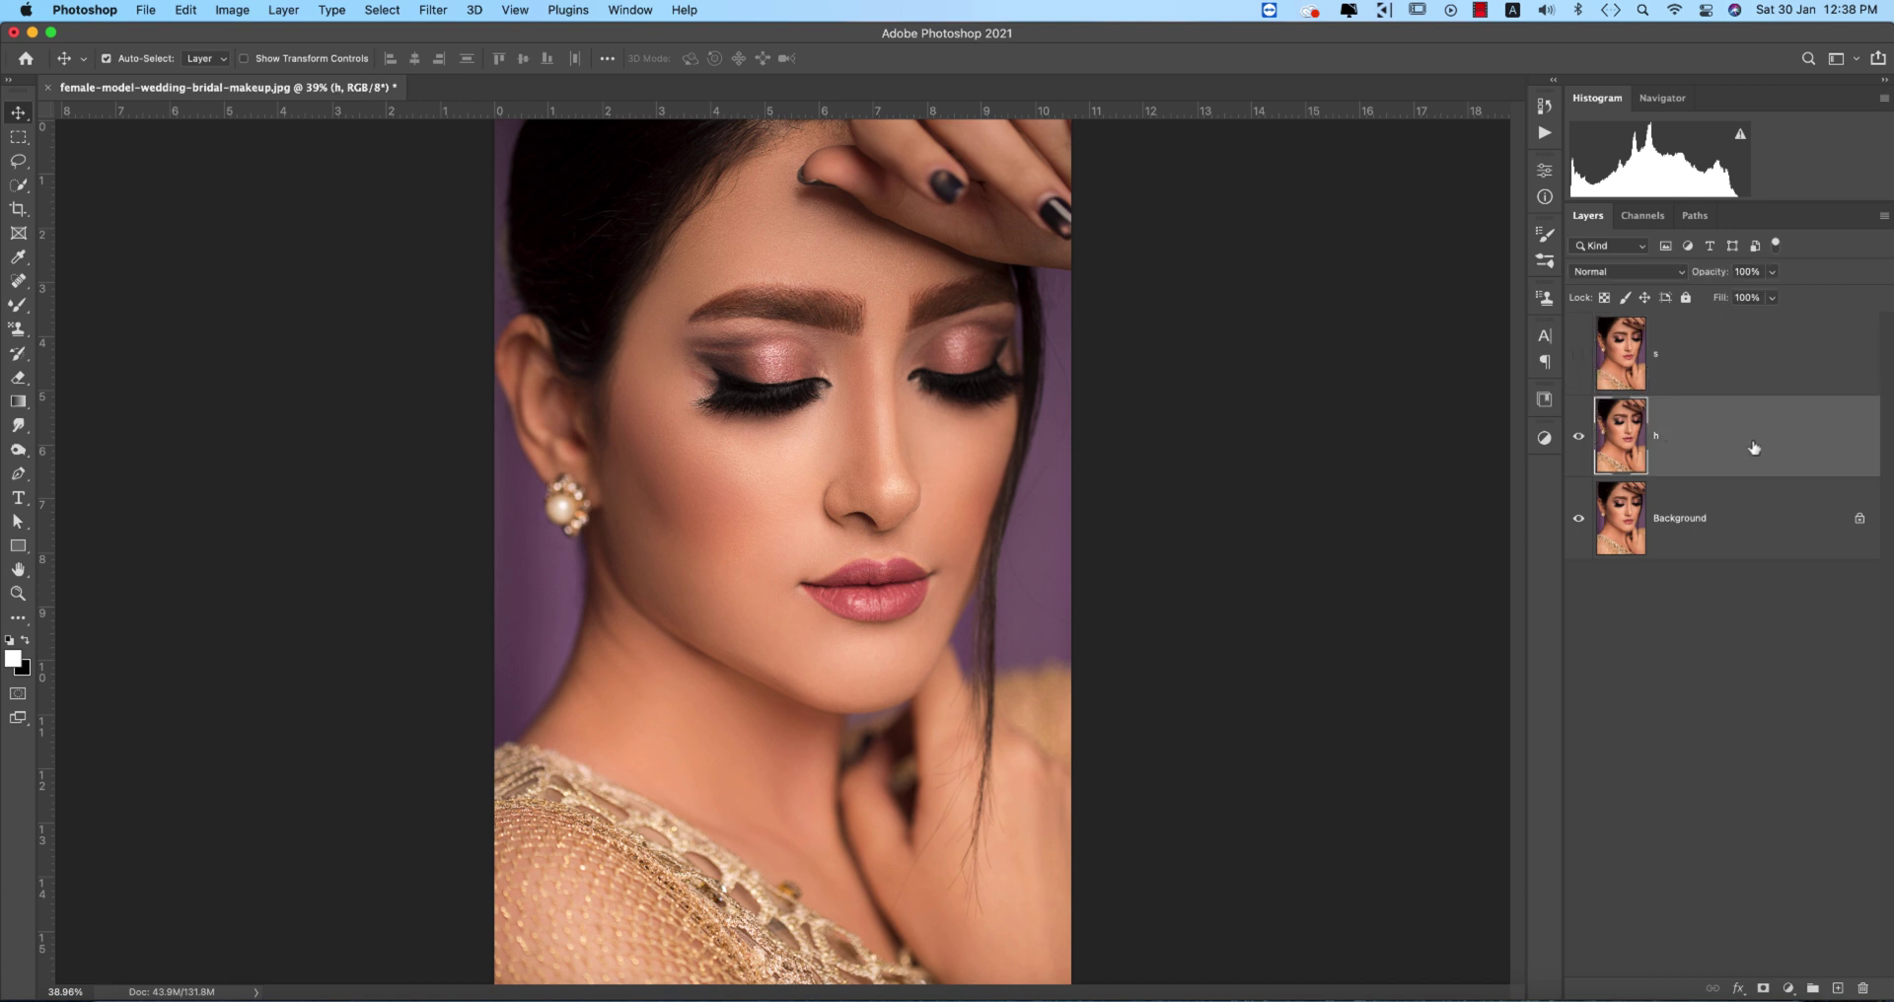
pyautogui.rightClick(1753, 447)
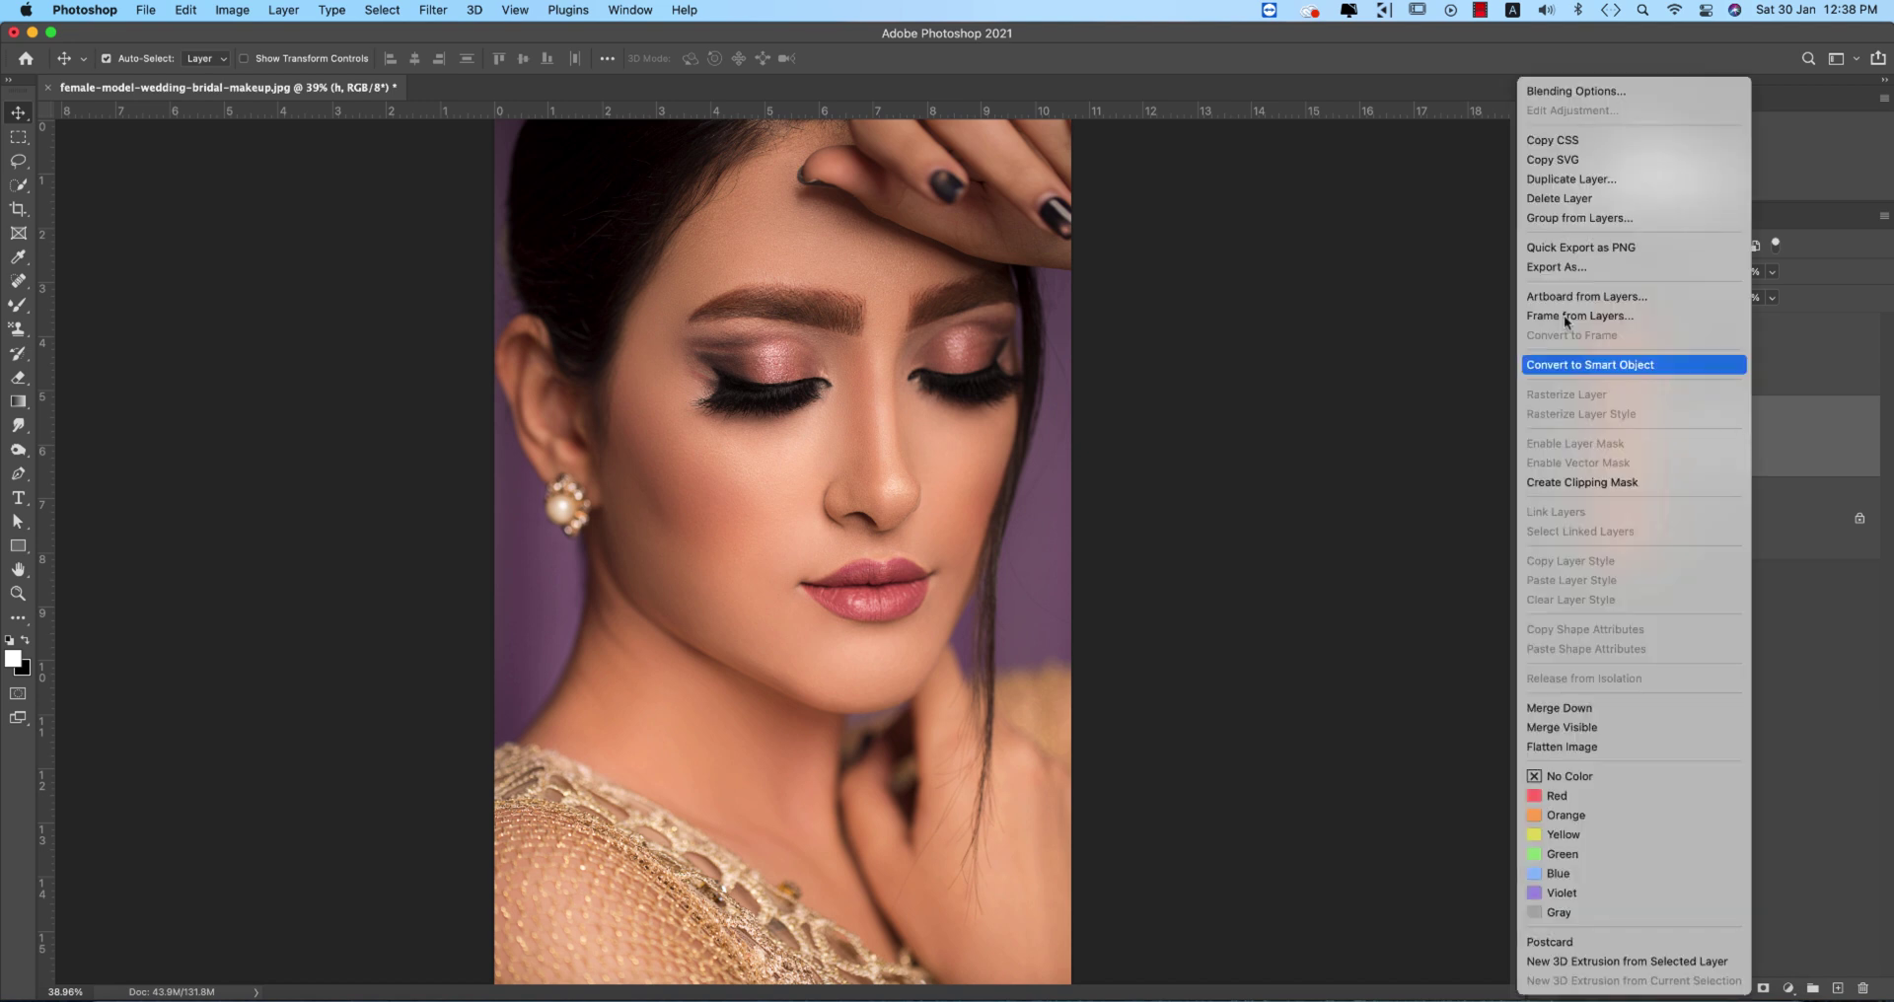
pyautogui.click(1545, 91)
pyautogui.press('Escape')
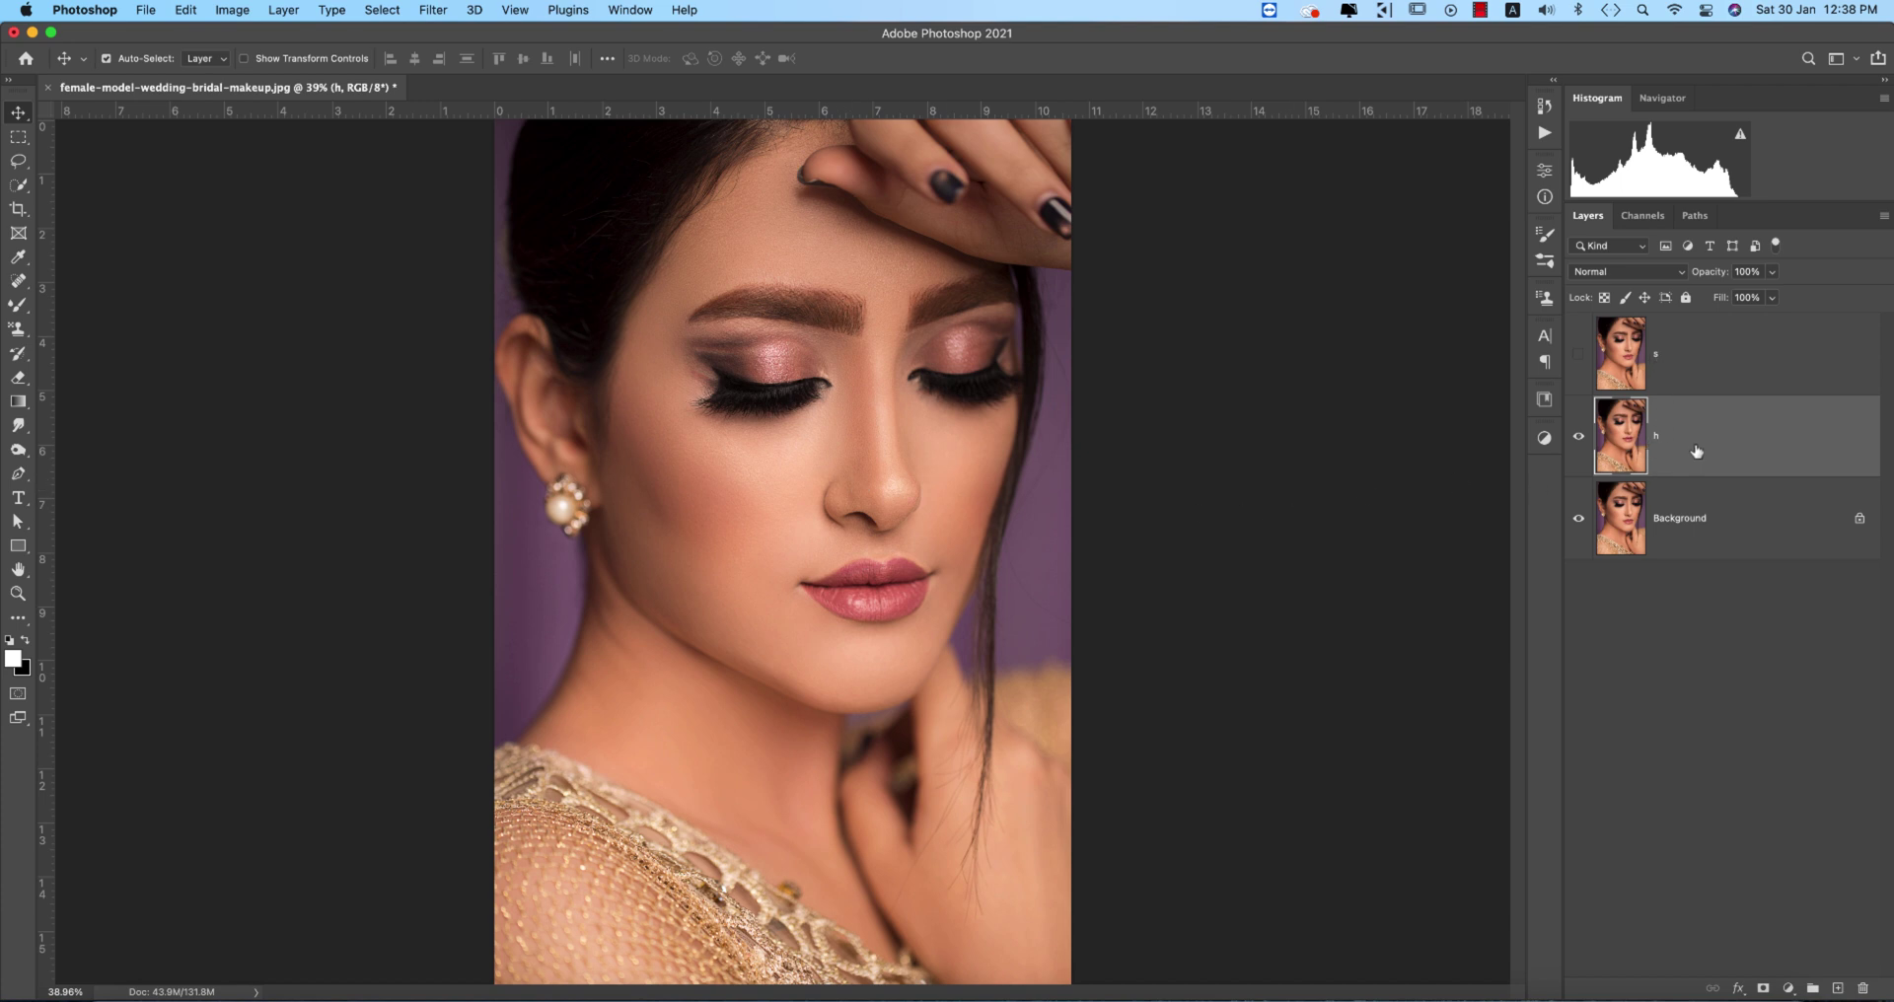
# Set layer h to Screen blending and split its Underlying Layer shadow slider to 137 / 234 in the Blend If options.
pyautogui.click(1628, 272)
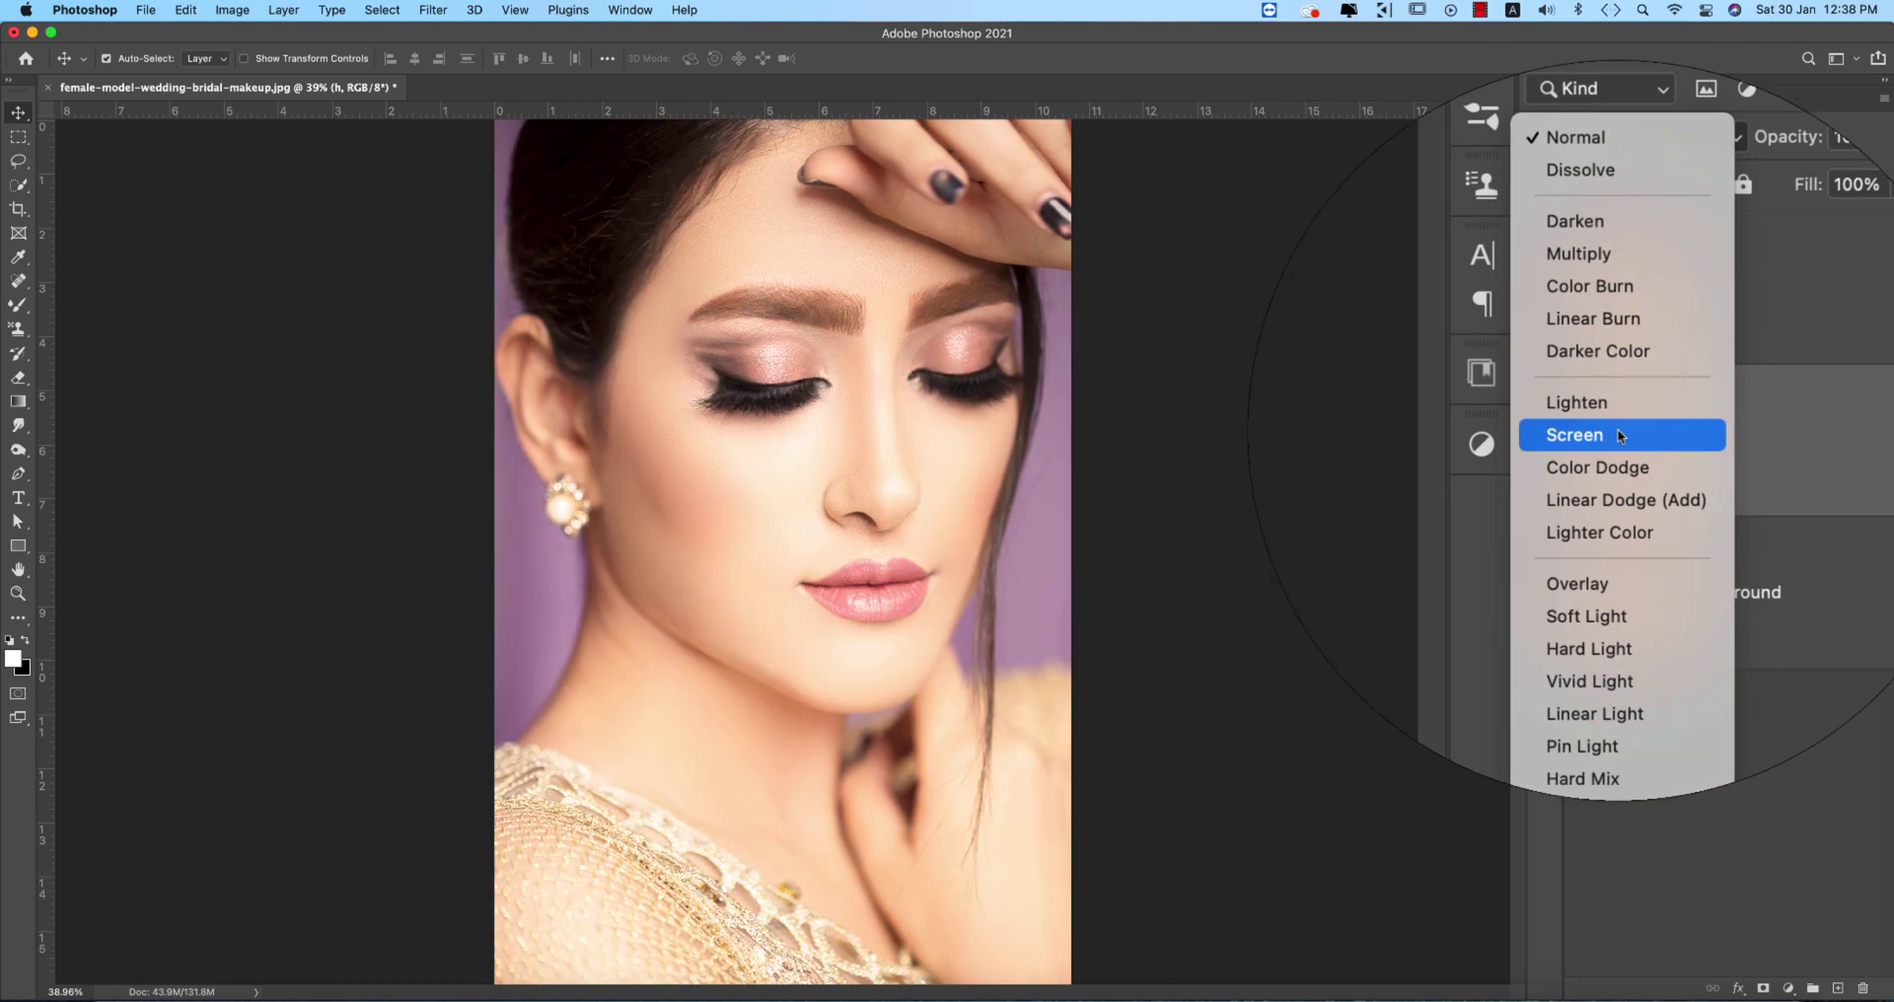
pyautogui.click(1618, 429)
pyautogui.rightClick(1746, 458)
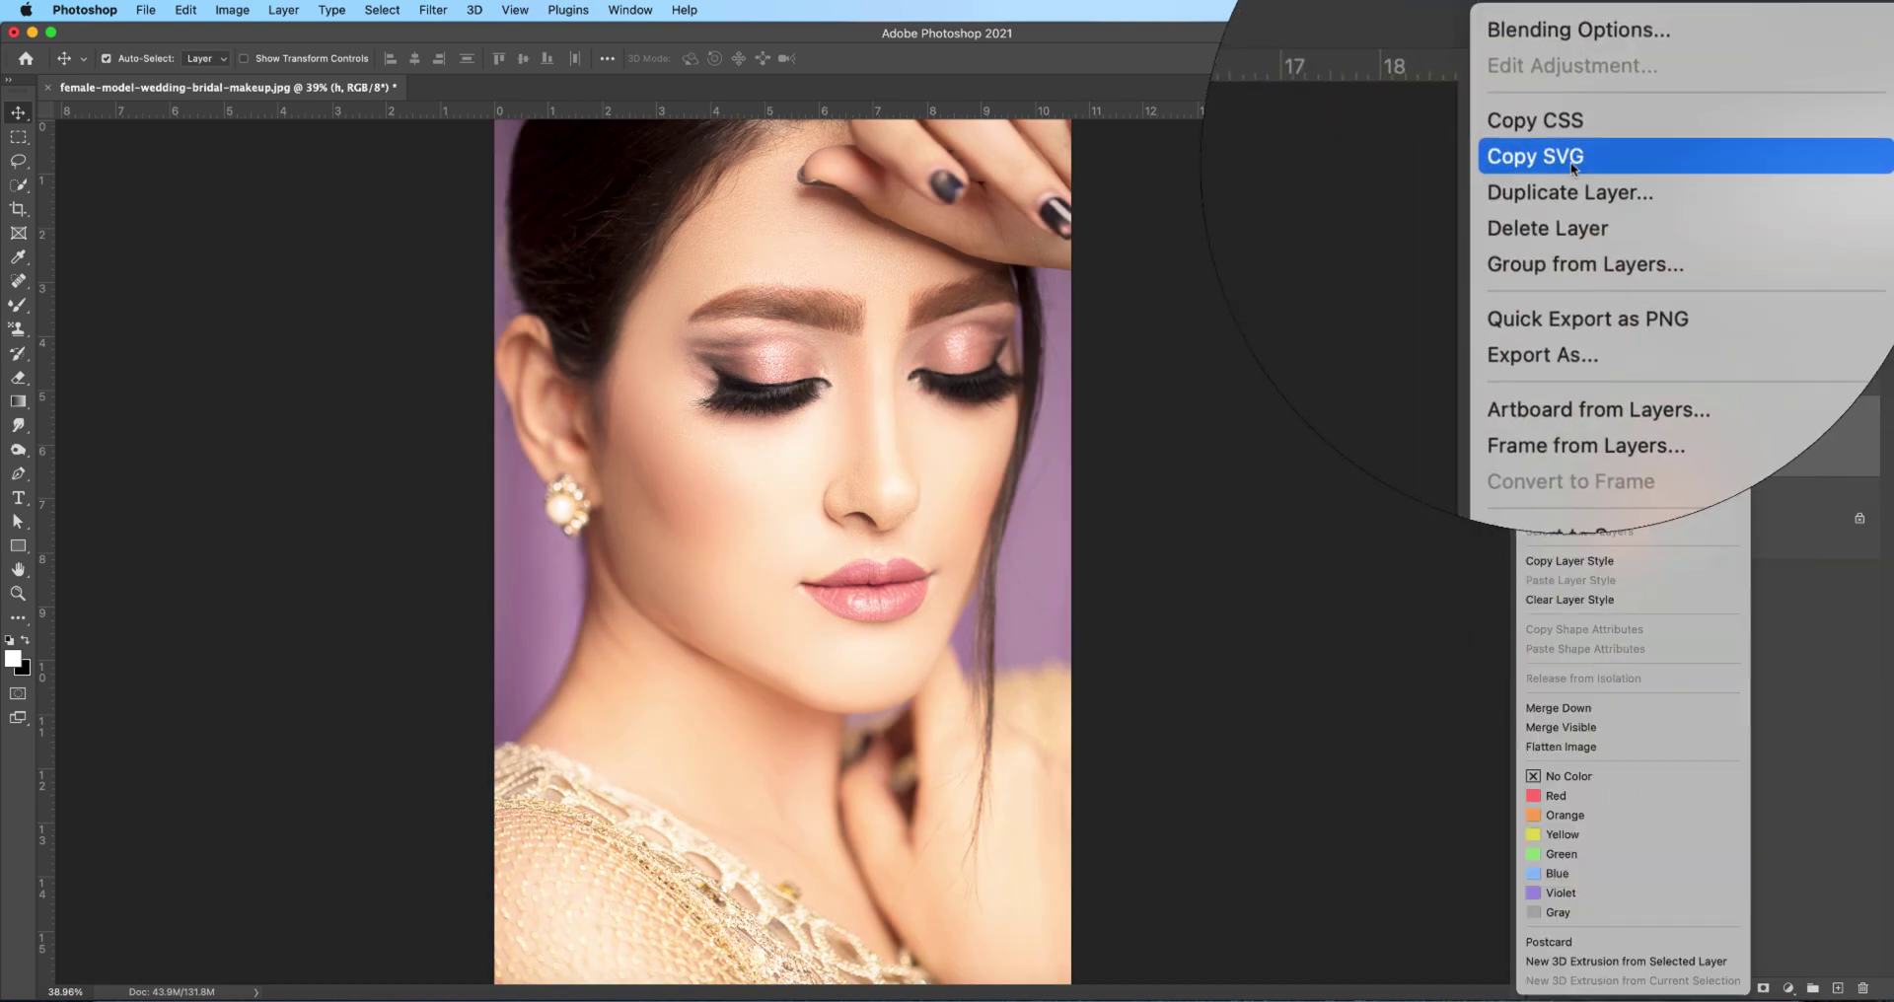
pyautogui.click(1571, 93)
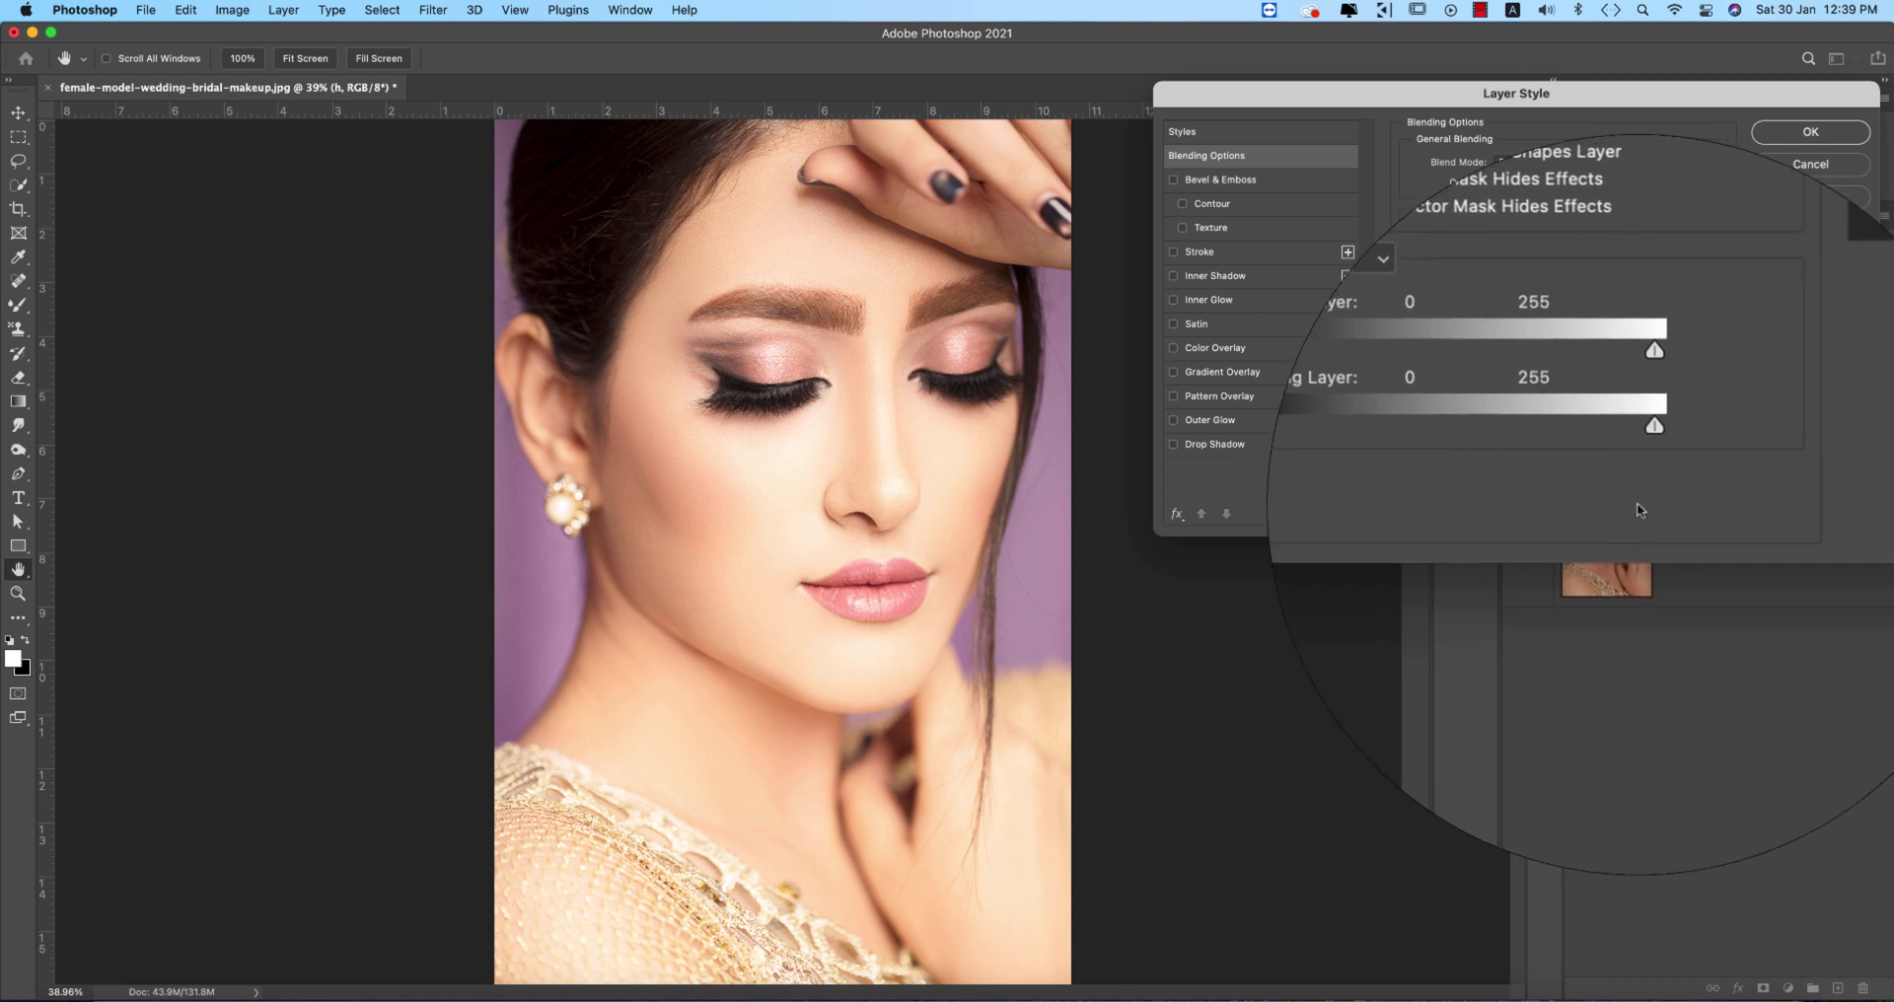
pyautogui.moveTo(1419, 478); pyautogui.dragTo(1535, 469)
pyautogui.press('alt')
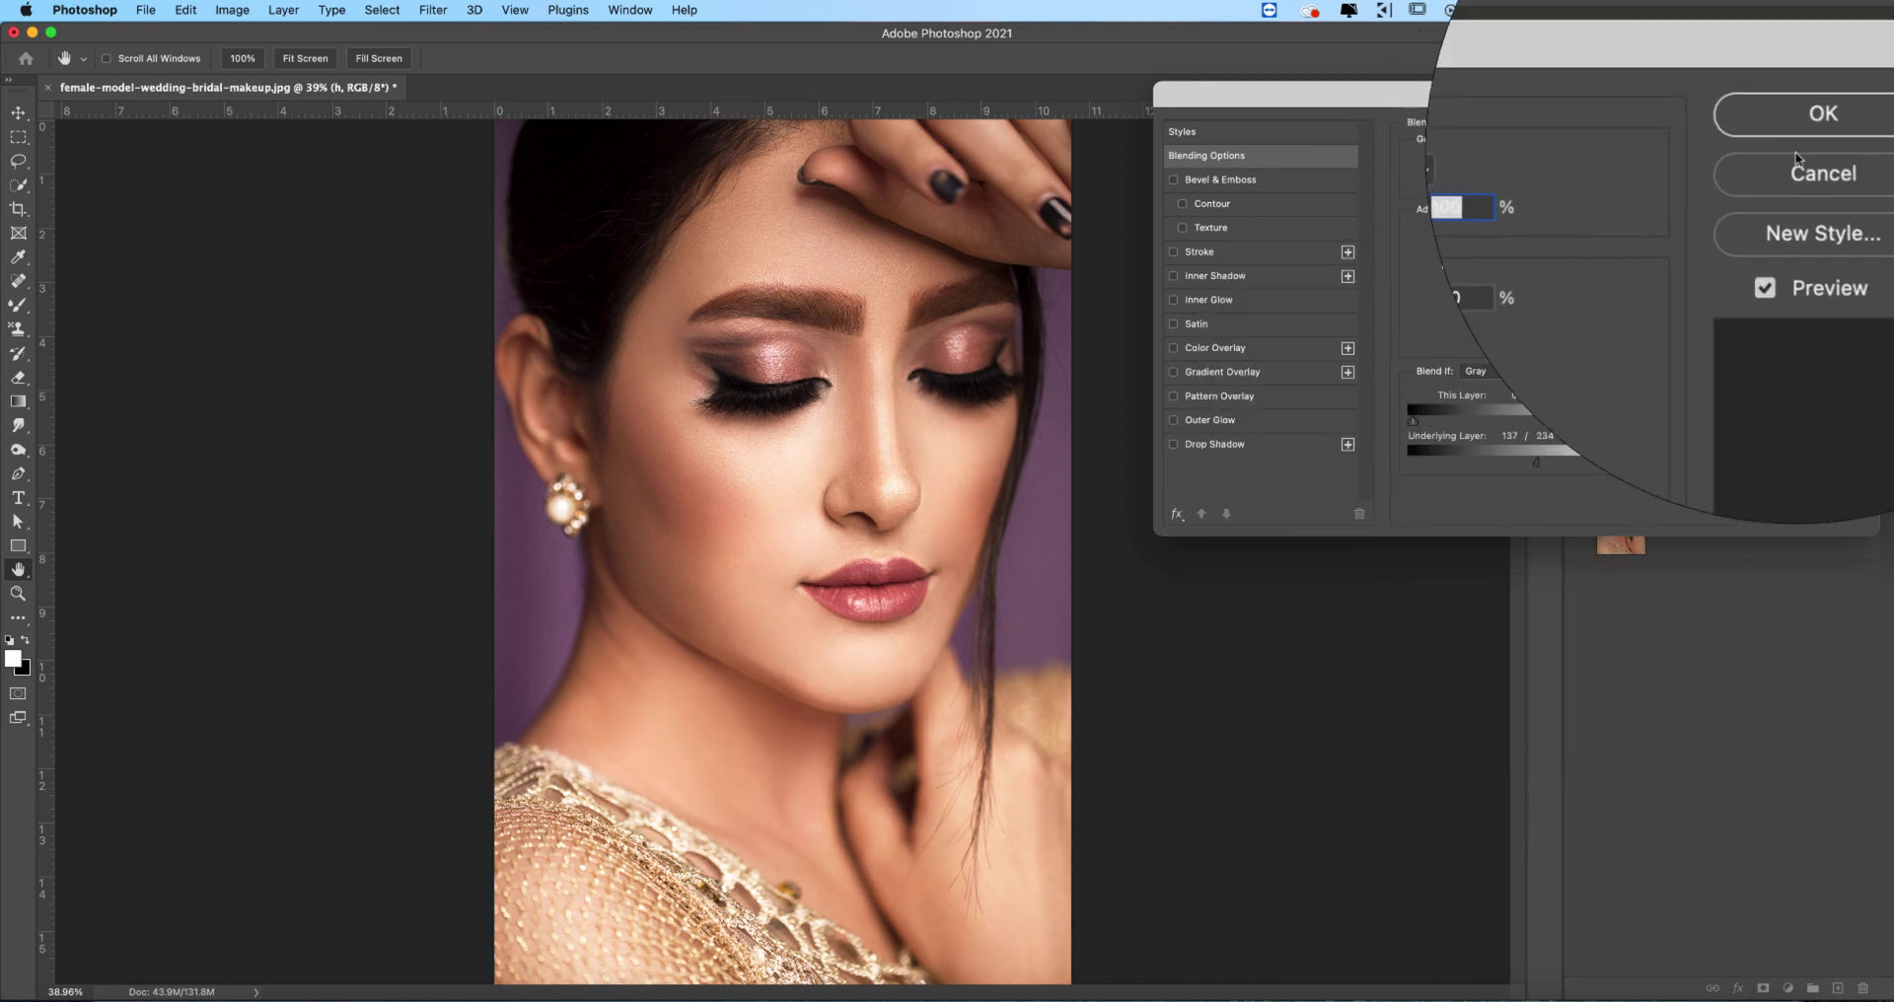
pyautogui.click(1806, 135)
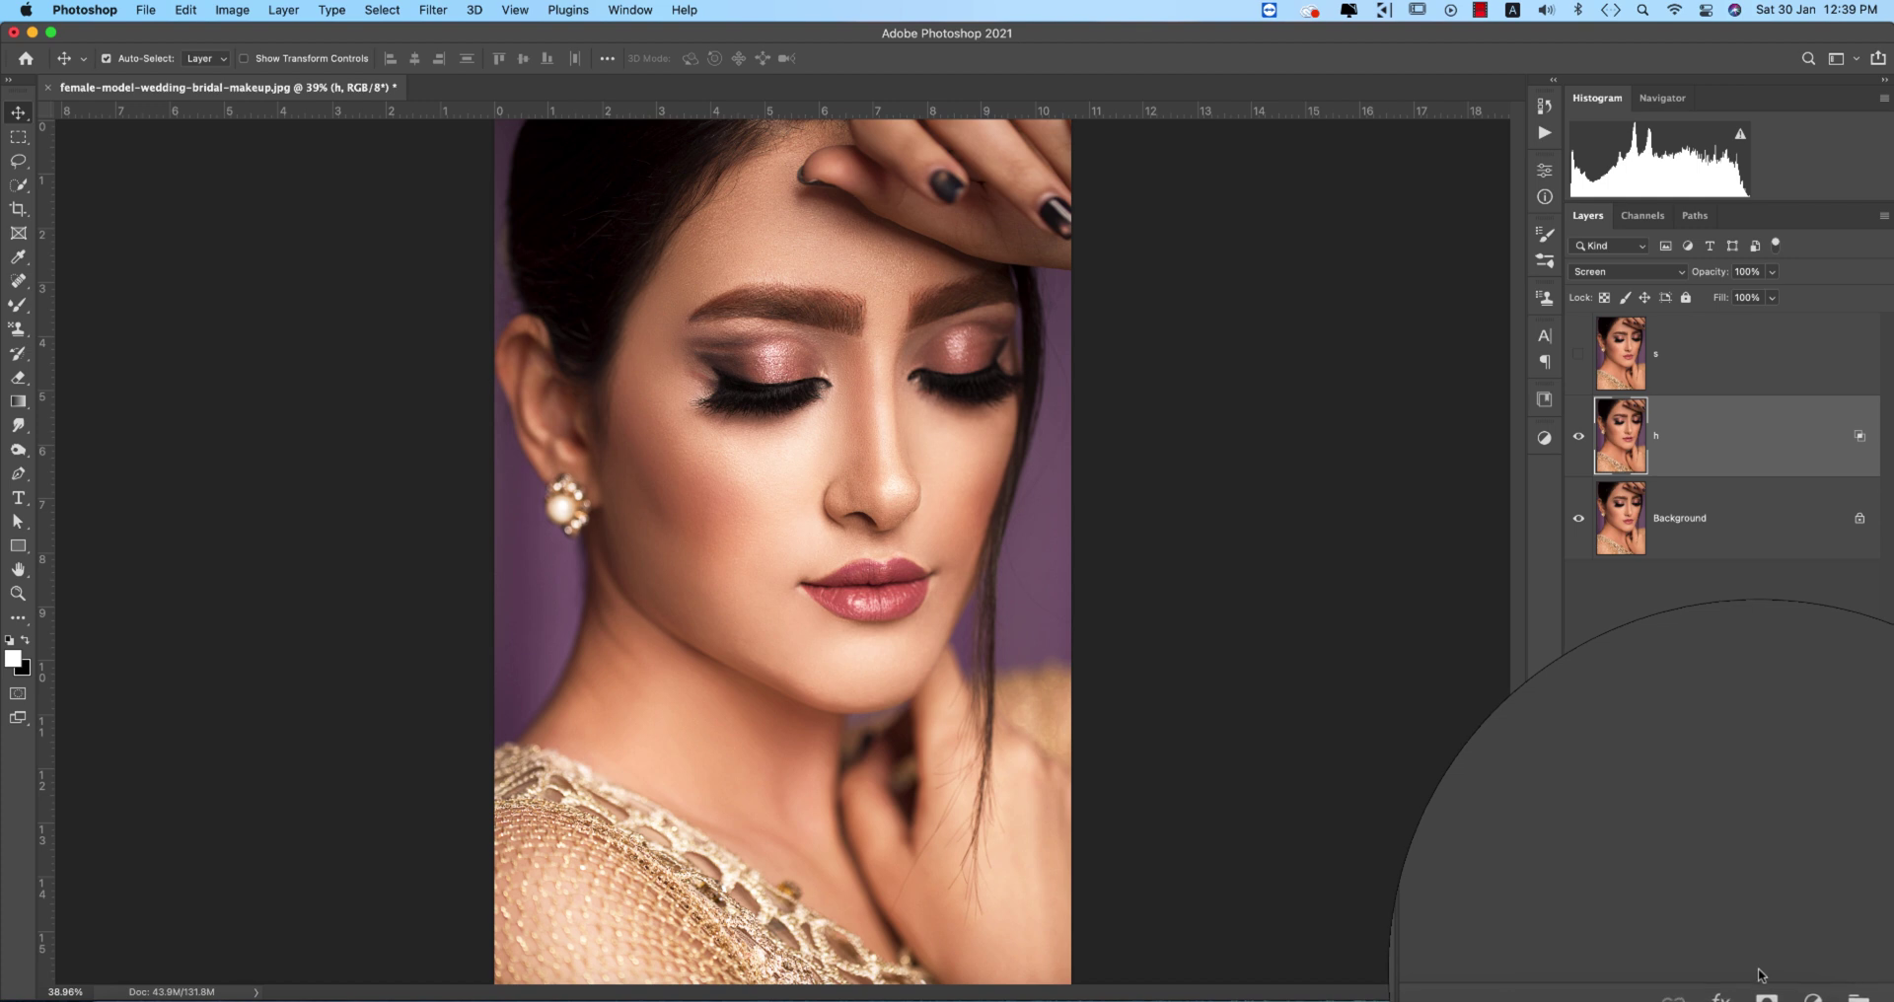
# Add a layer mask to h and apply the merged RGB image to it, not inverted, with Multiply blending at 100% opacity.
pyautogui.click(1763, 989)
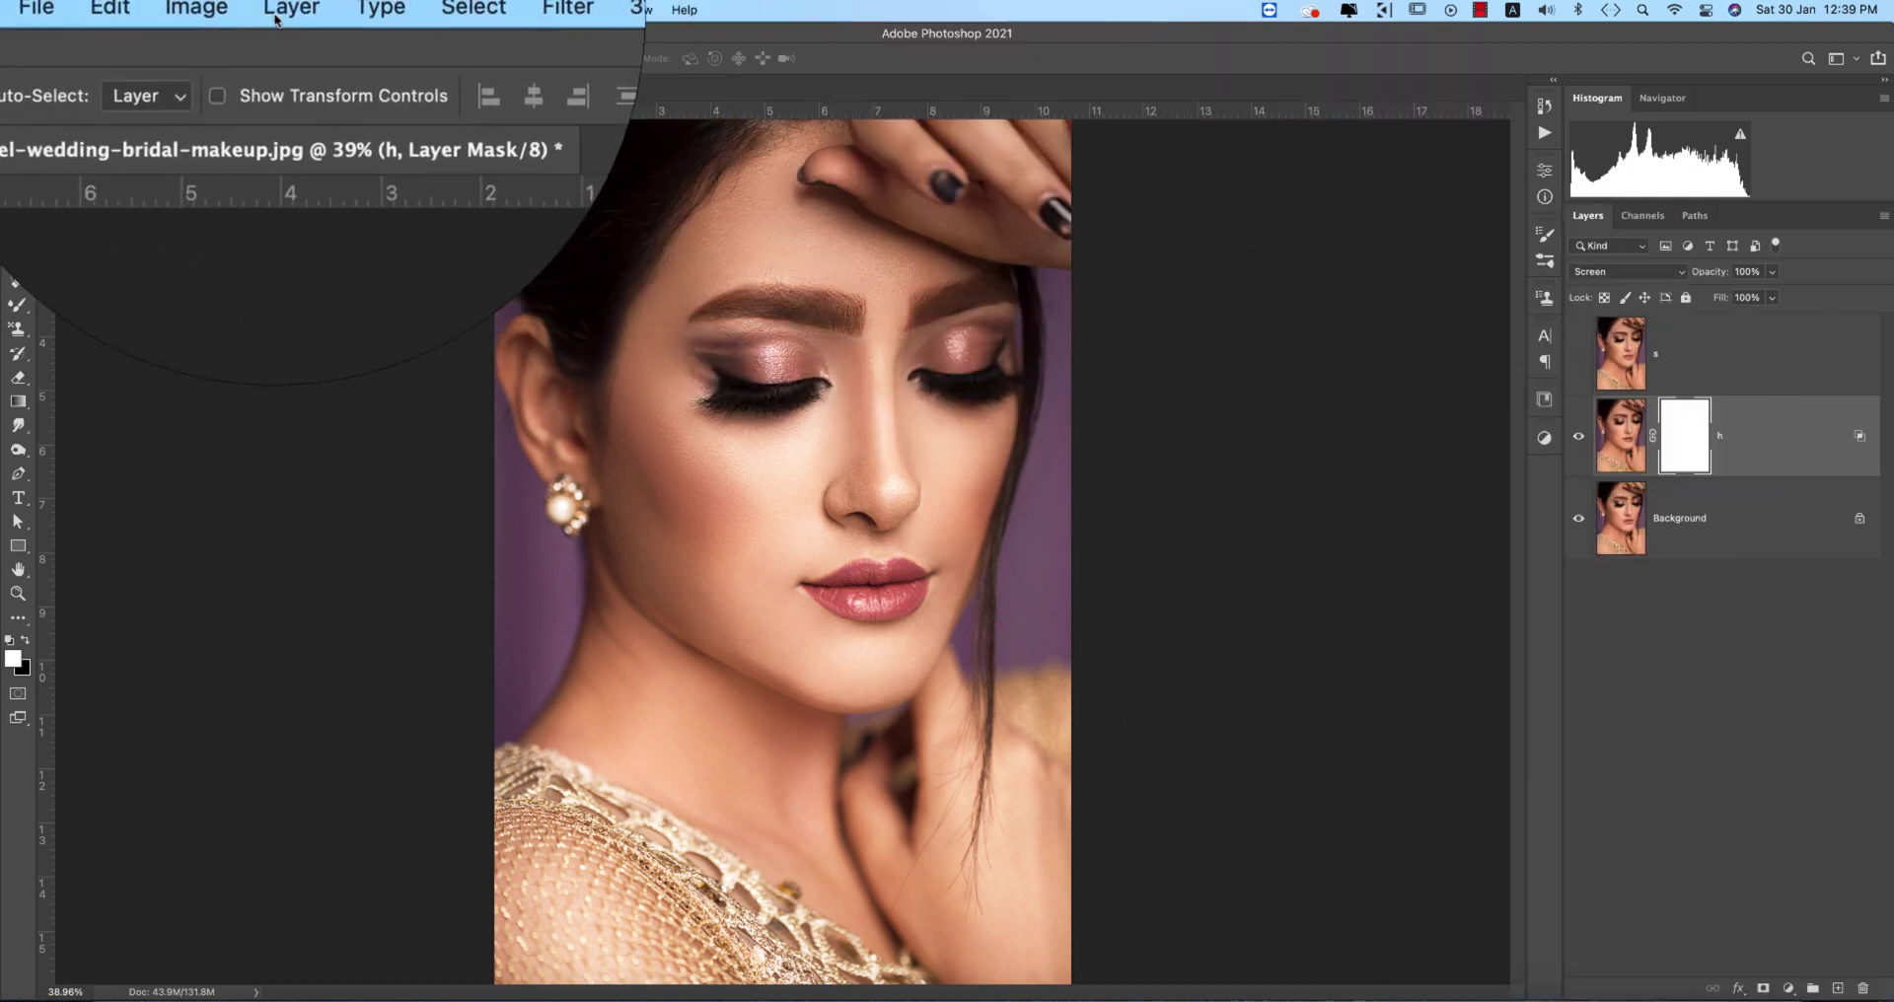
pyautogui.click(232, 10)
pyautogui.click(252, 281)
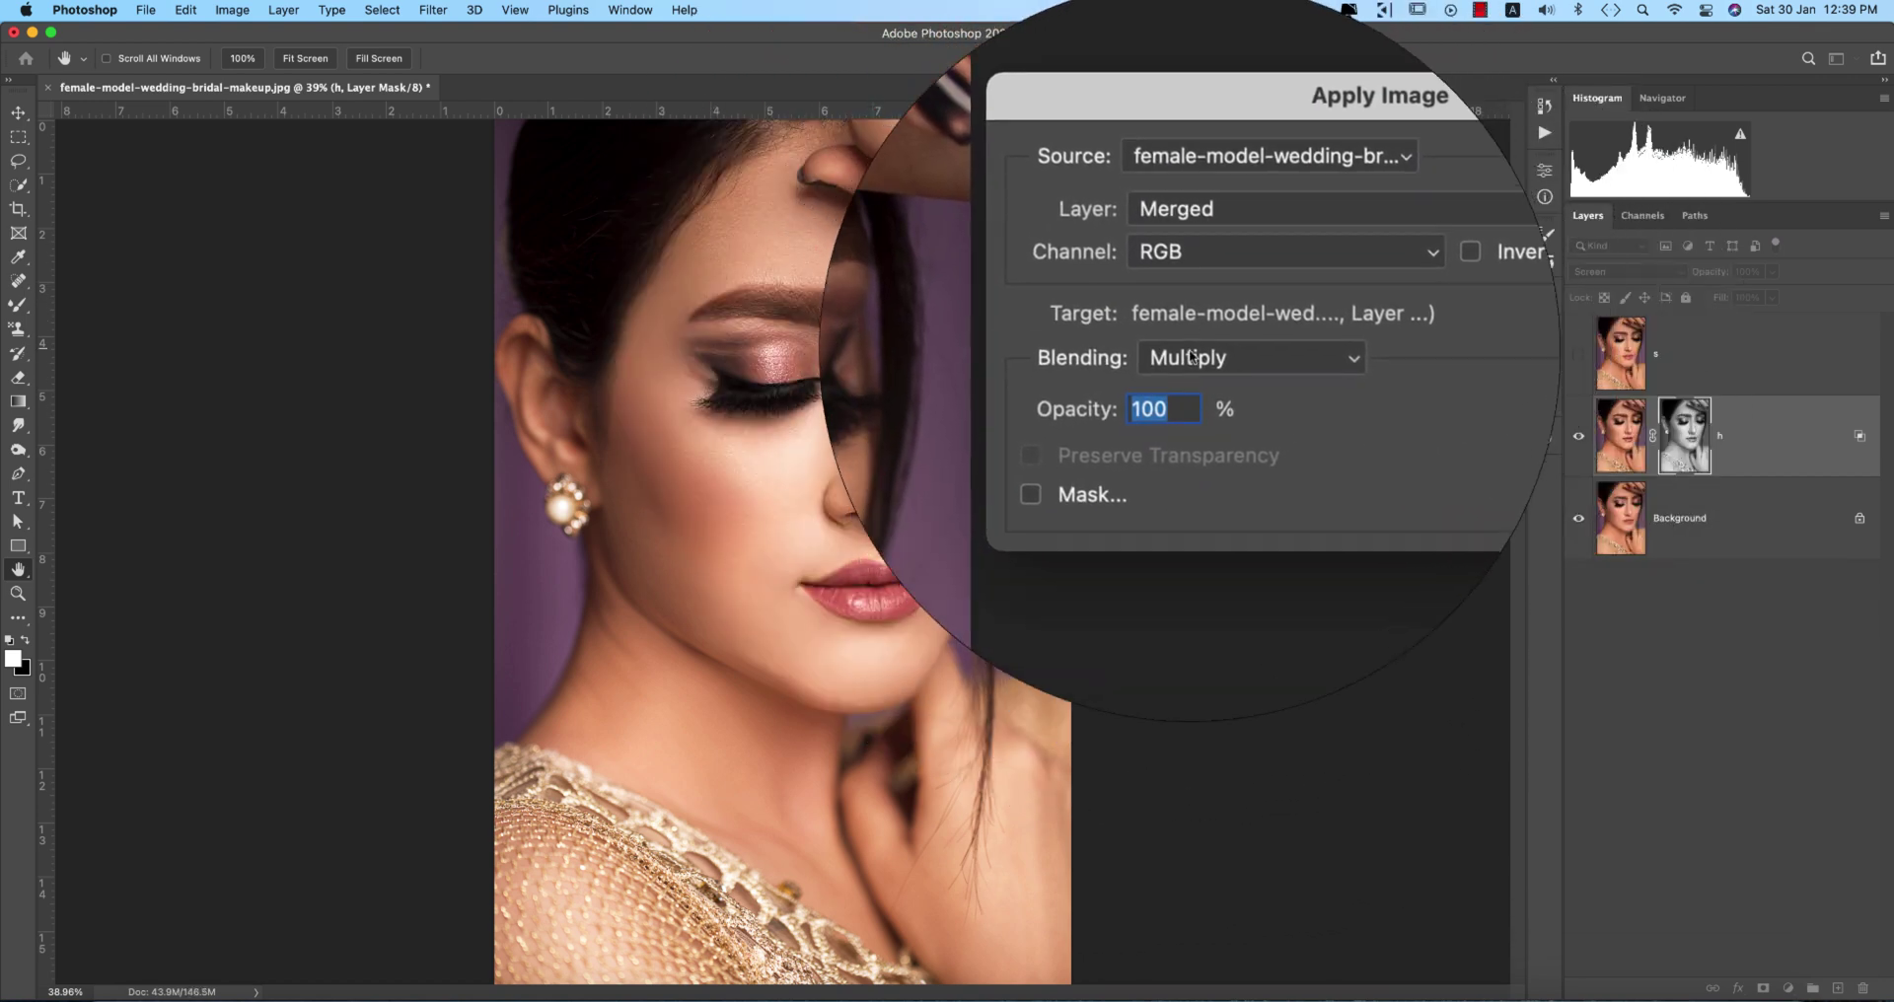
pyautogui.click(1436, 237)
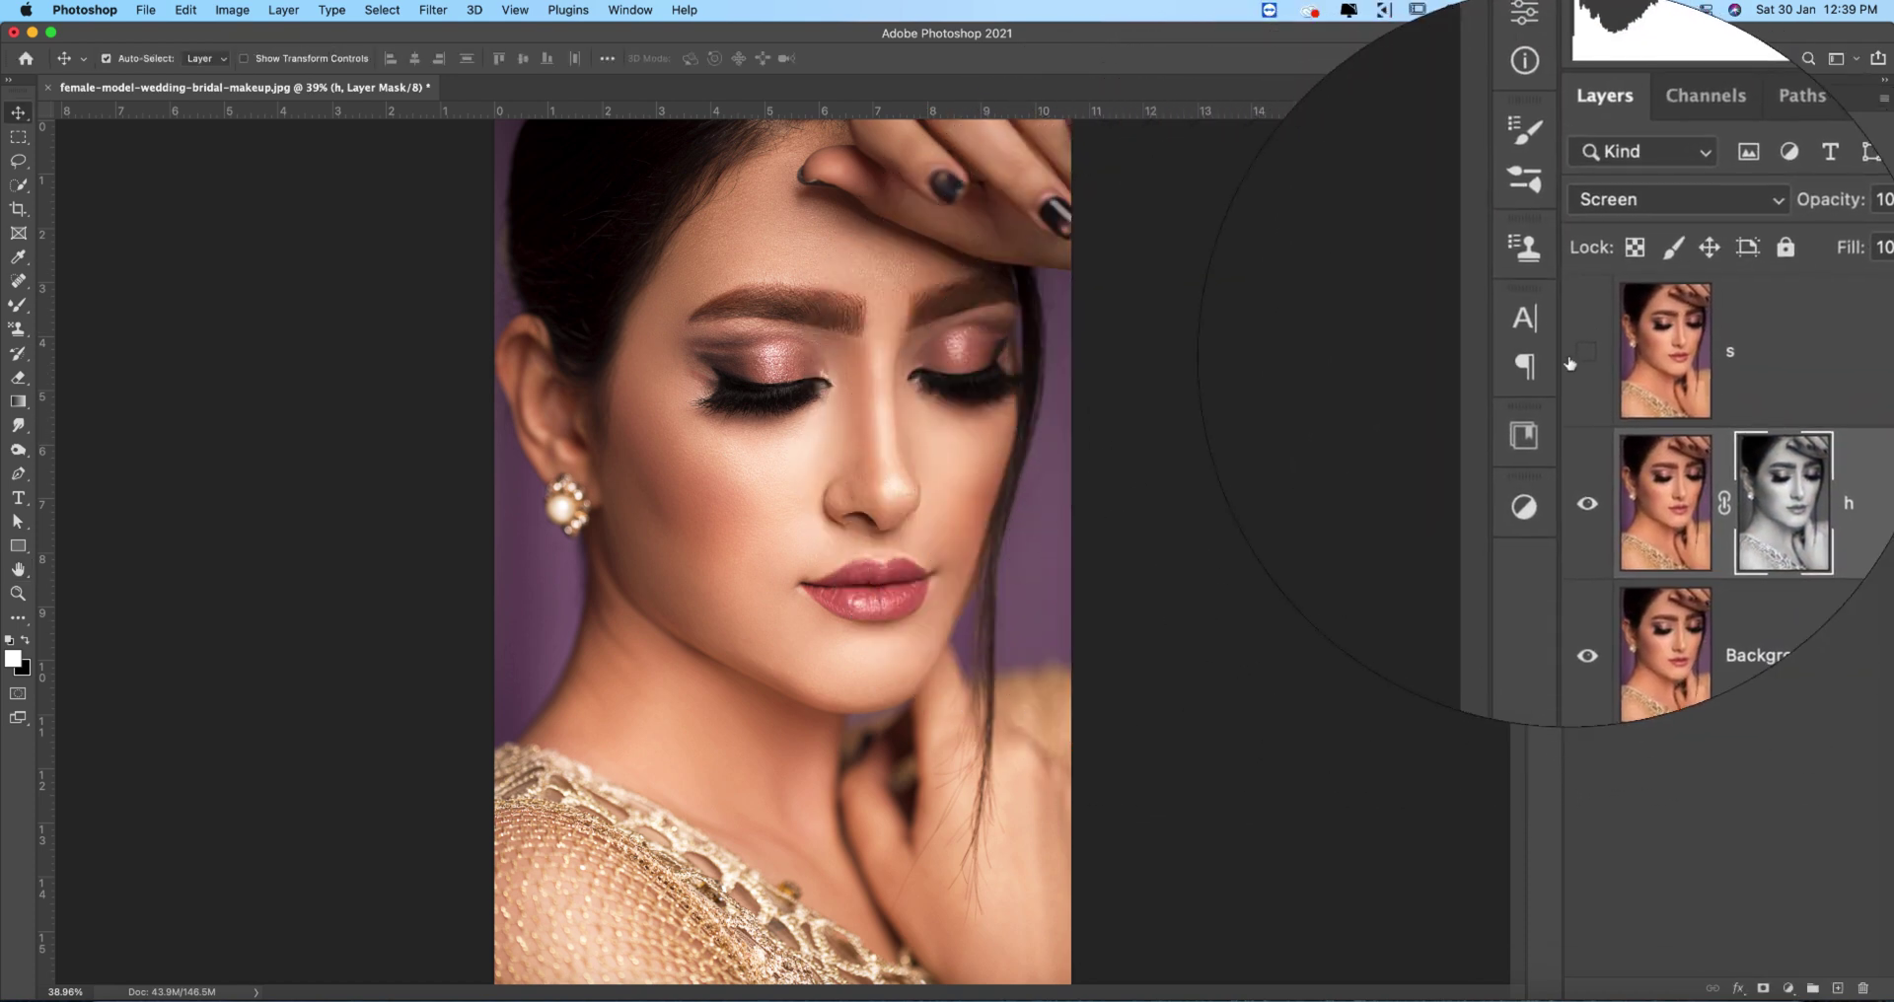
# Show layer s, set it to Multiply blending, and split its Underlying Layer highlight slider toward the darker tones in Blend If.
pyautogui.click(1781, 370)
pyautogui.click(1529, 194)
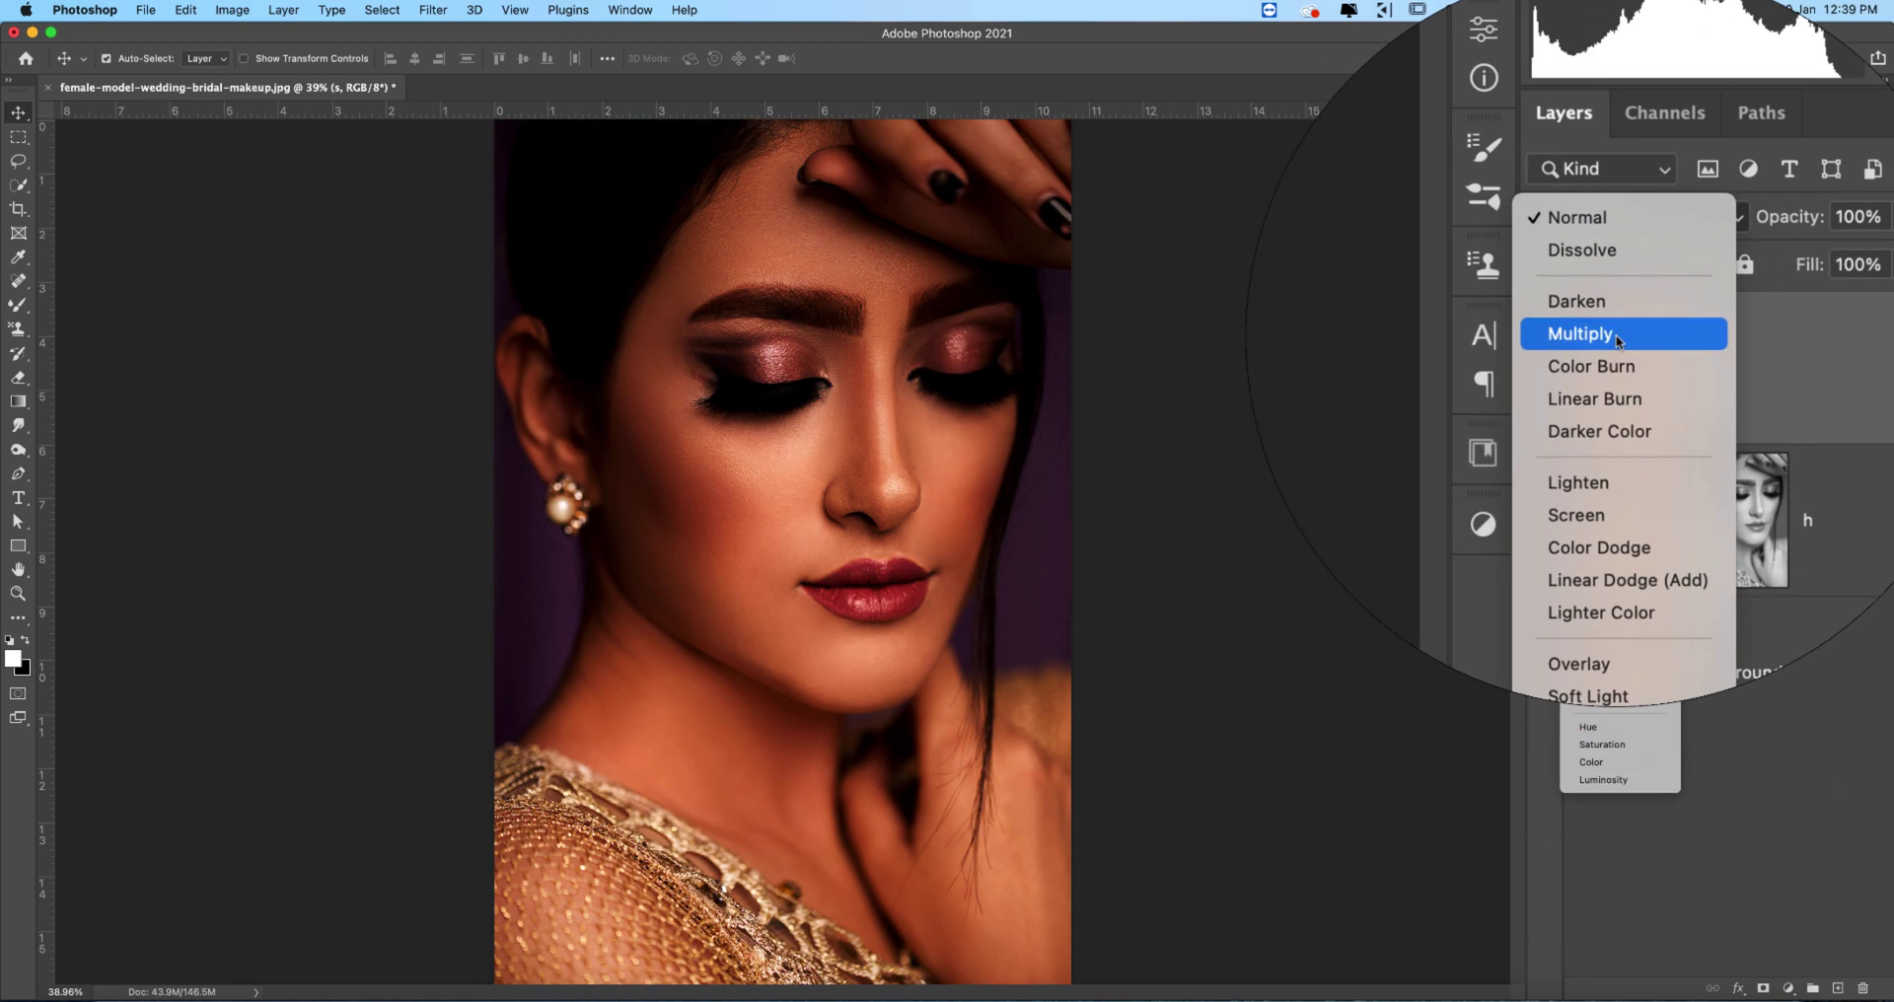
pyautogui.click(1619, 335)
pyautogui.rightClick(1776, 372)
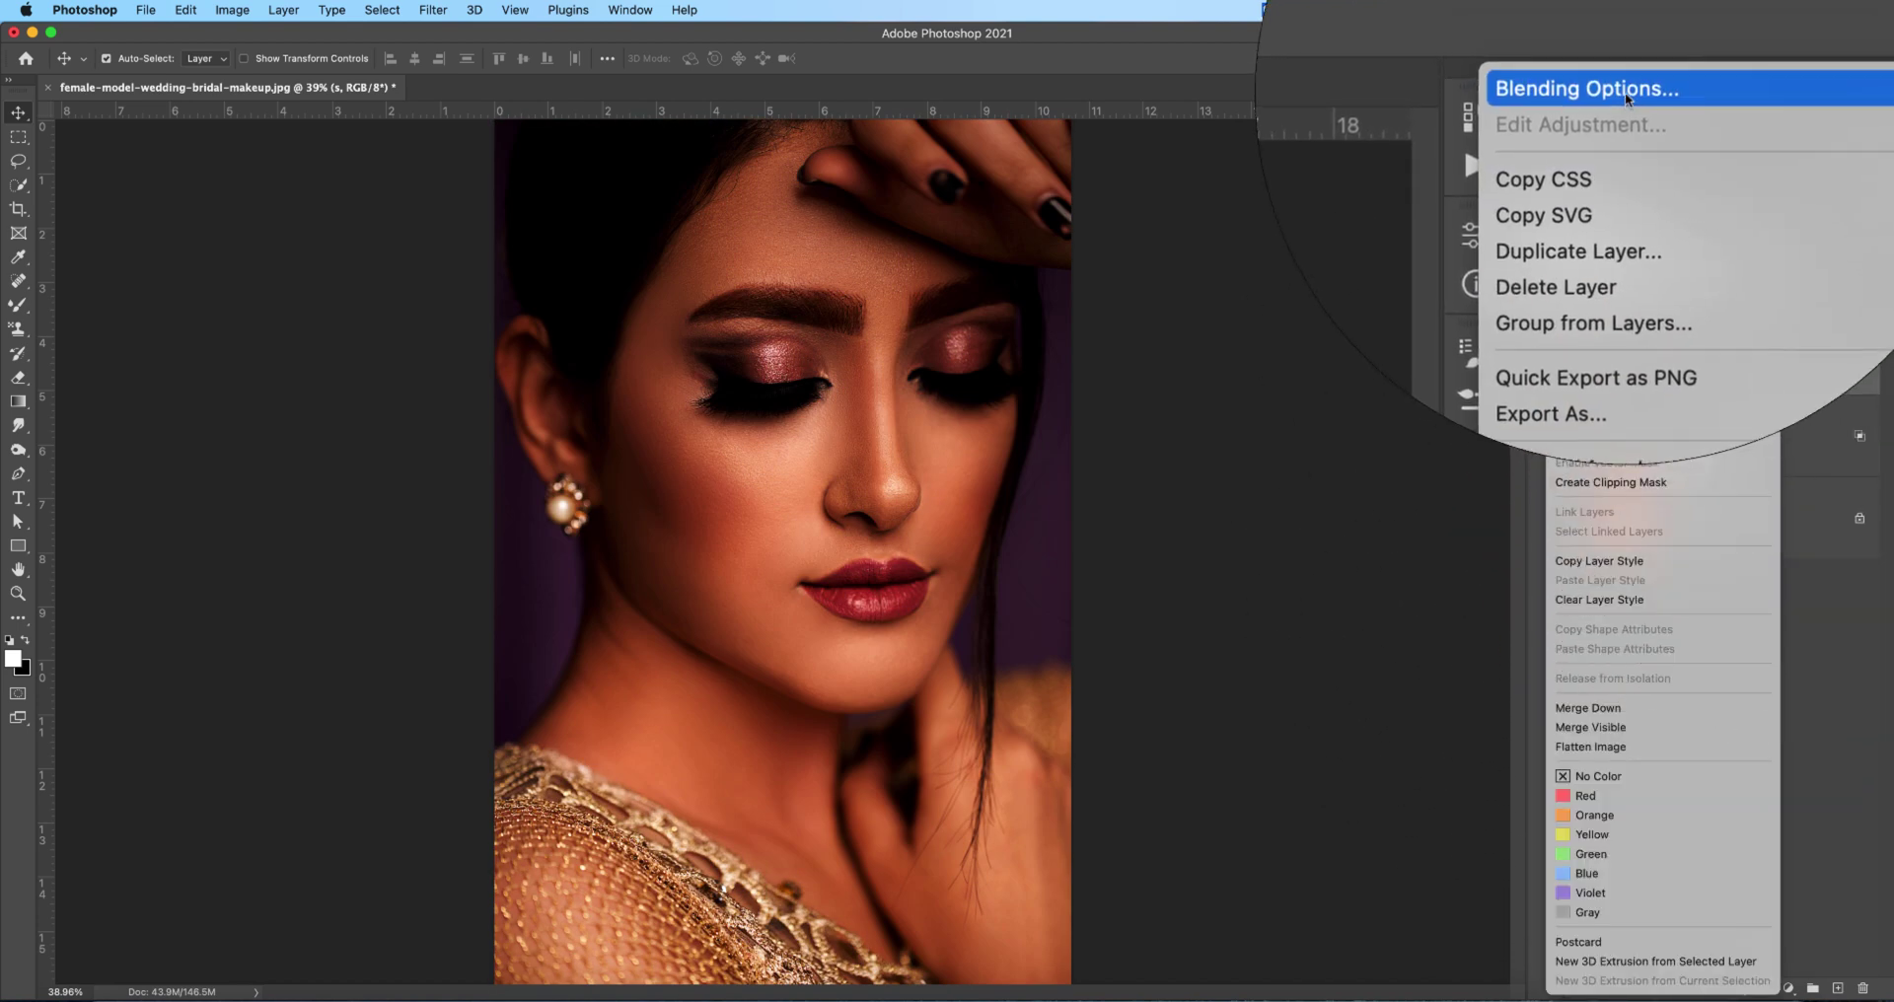
pyautogui.click(1625, 93)
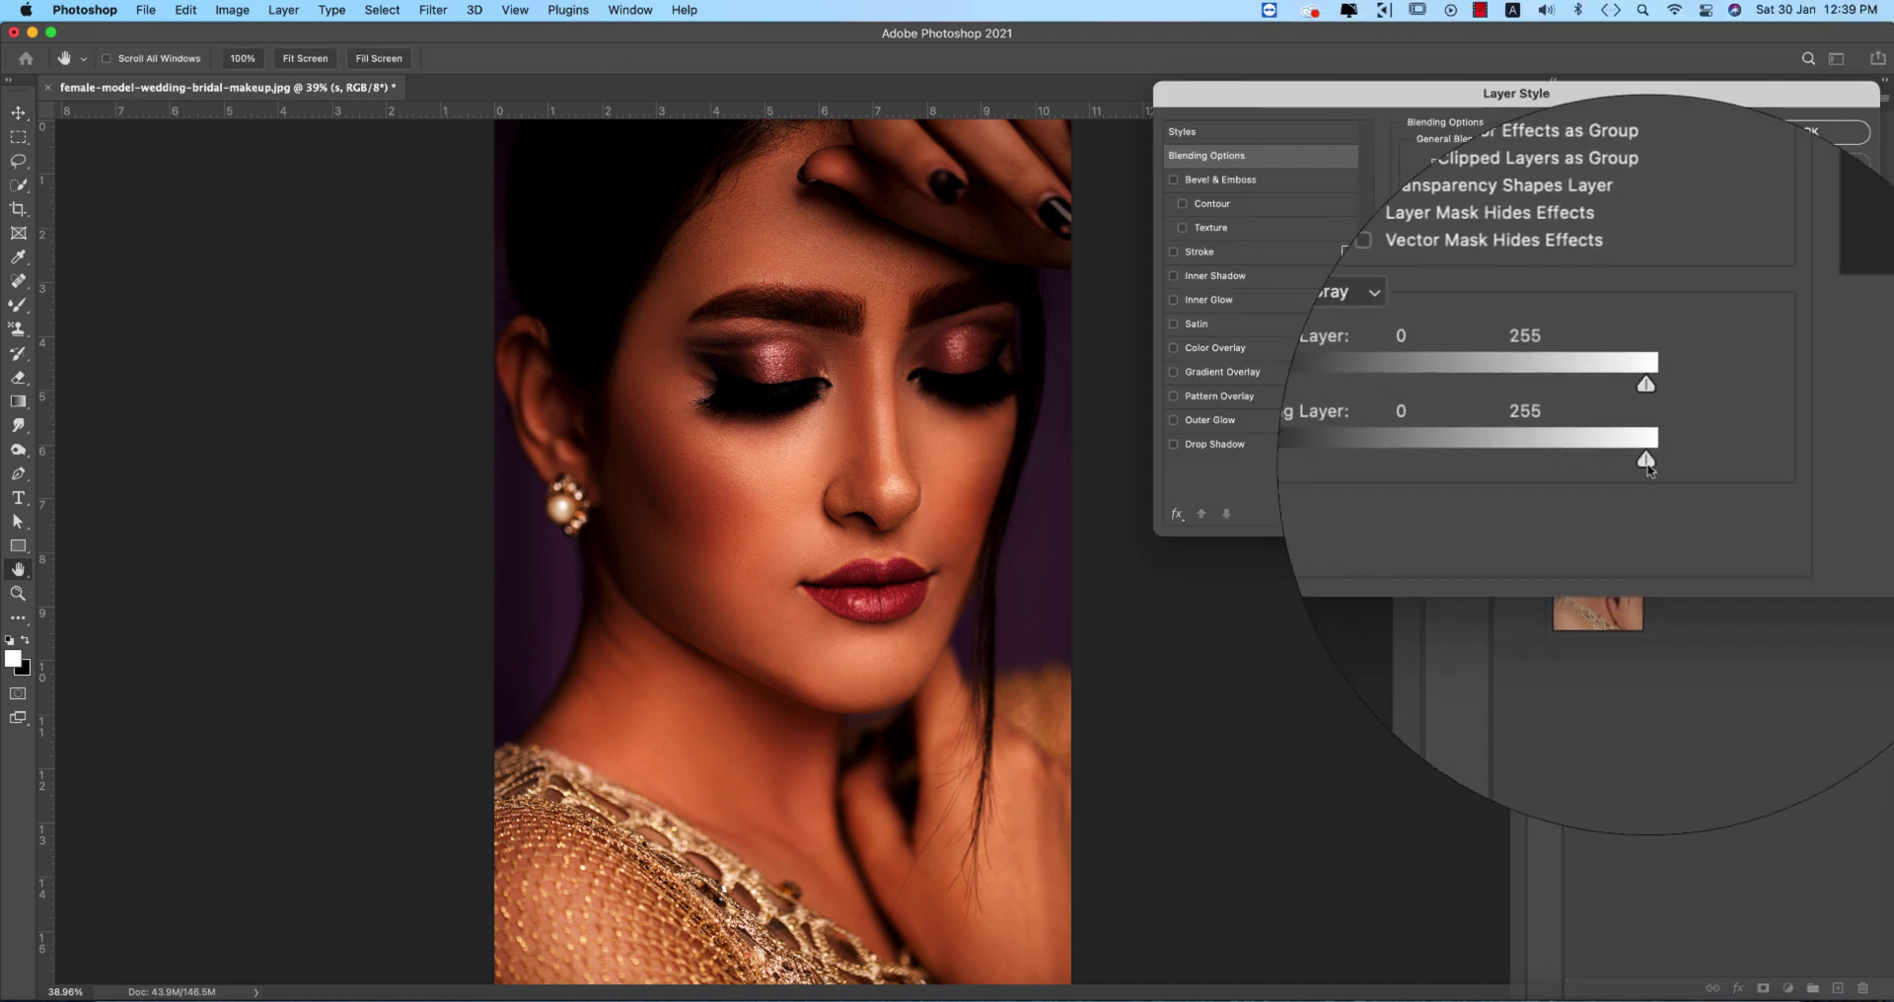
pyautogui.moveTo(1647, 460); pyautogui.dragTo(1569, 462)
pyautogui.press('alt')
pyautogui.click(1824, 126)
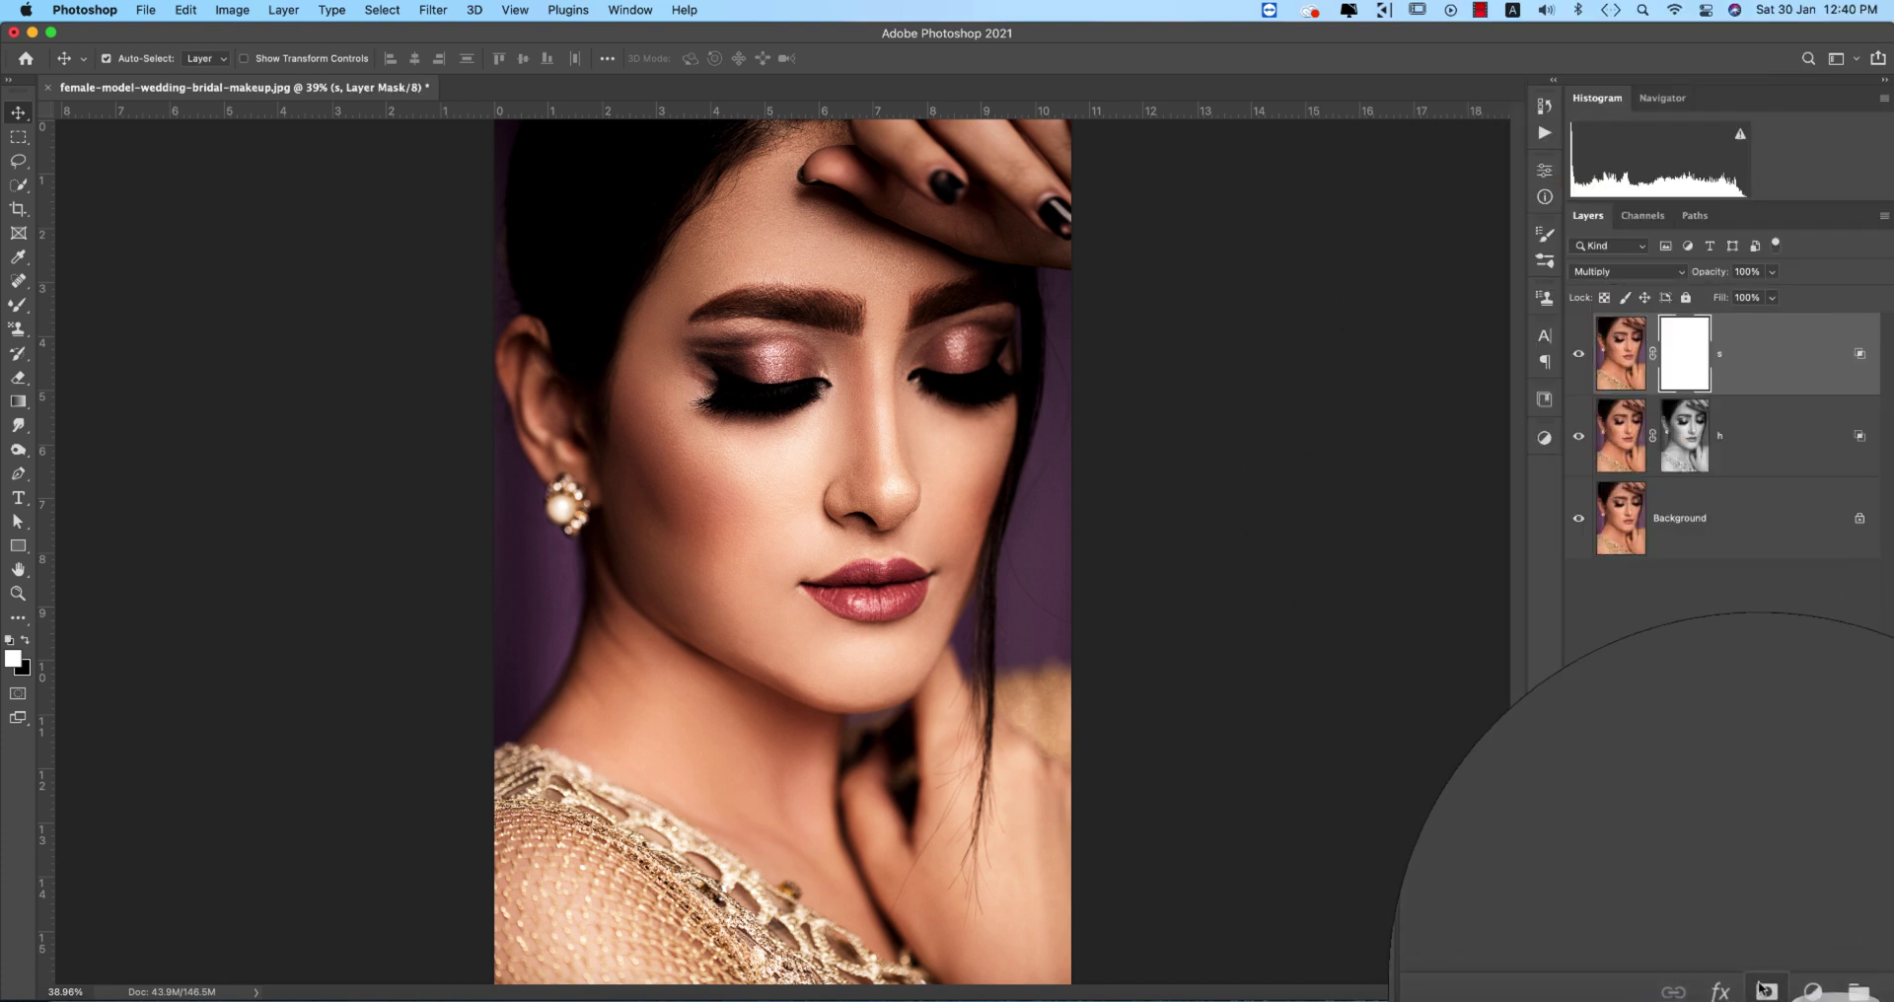
# Add a layer mask to s and apply the merged RGB image to it, inverted, with Multiply blending at 100% opacity.
pyautogui.click(242, 17)
pyautogui.click(253, 270)
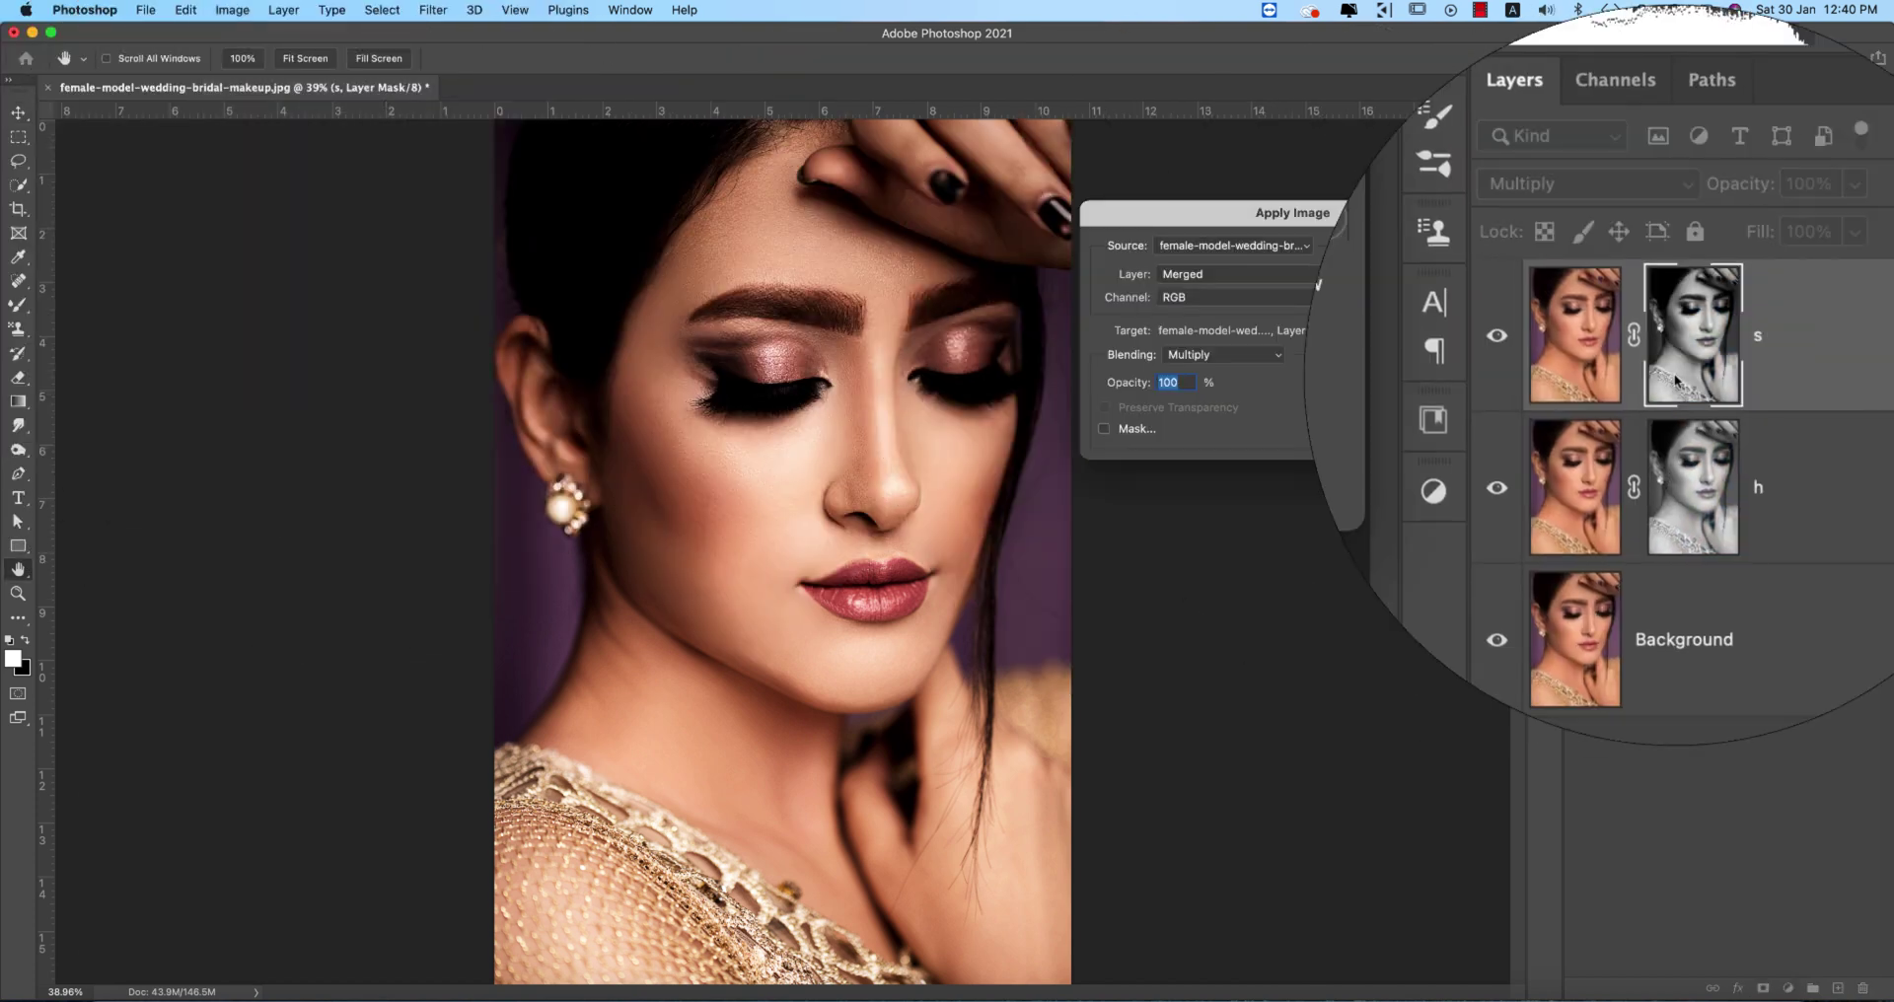
pyautogui.click(1341, 296)
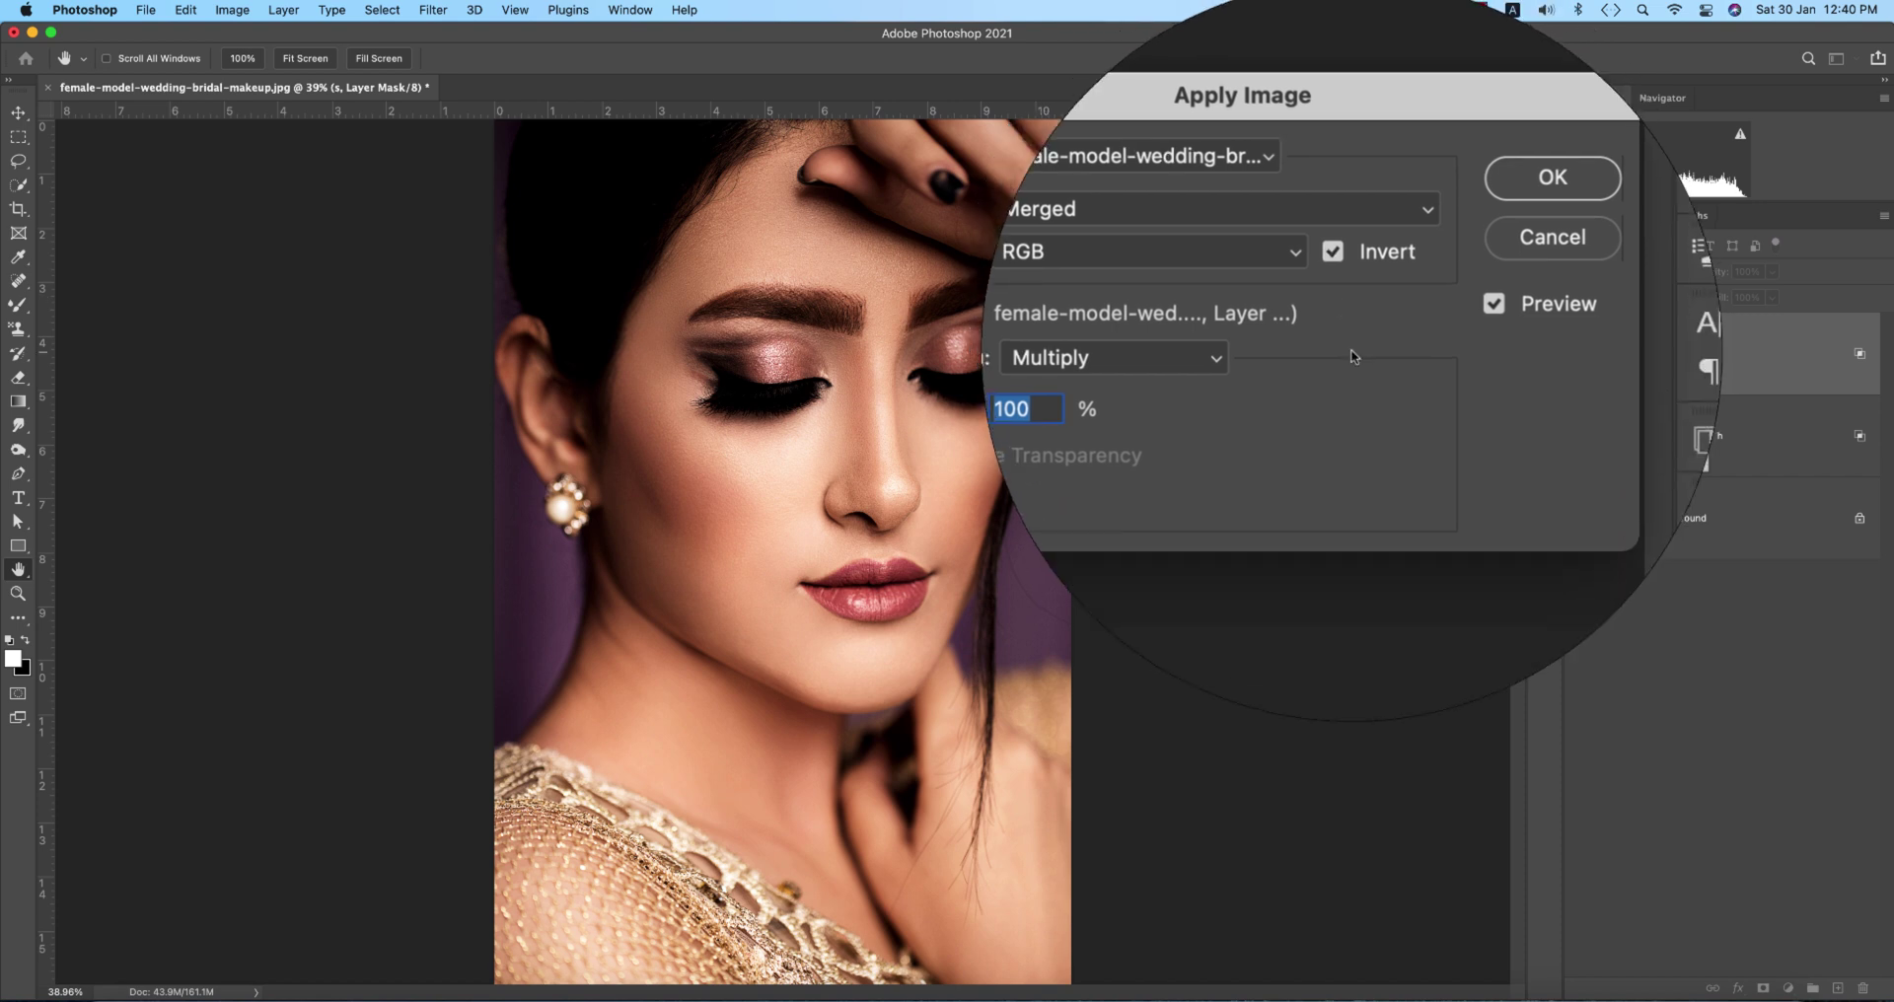
pyautogui.click(1450, 262)
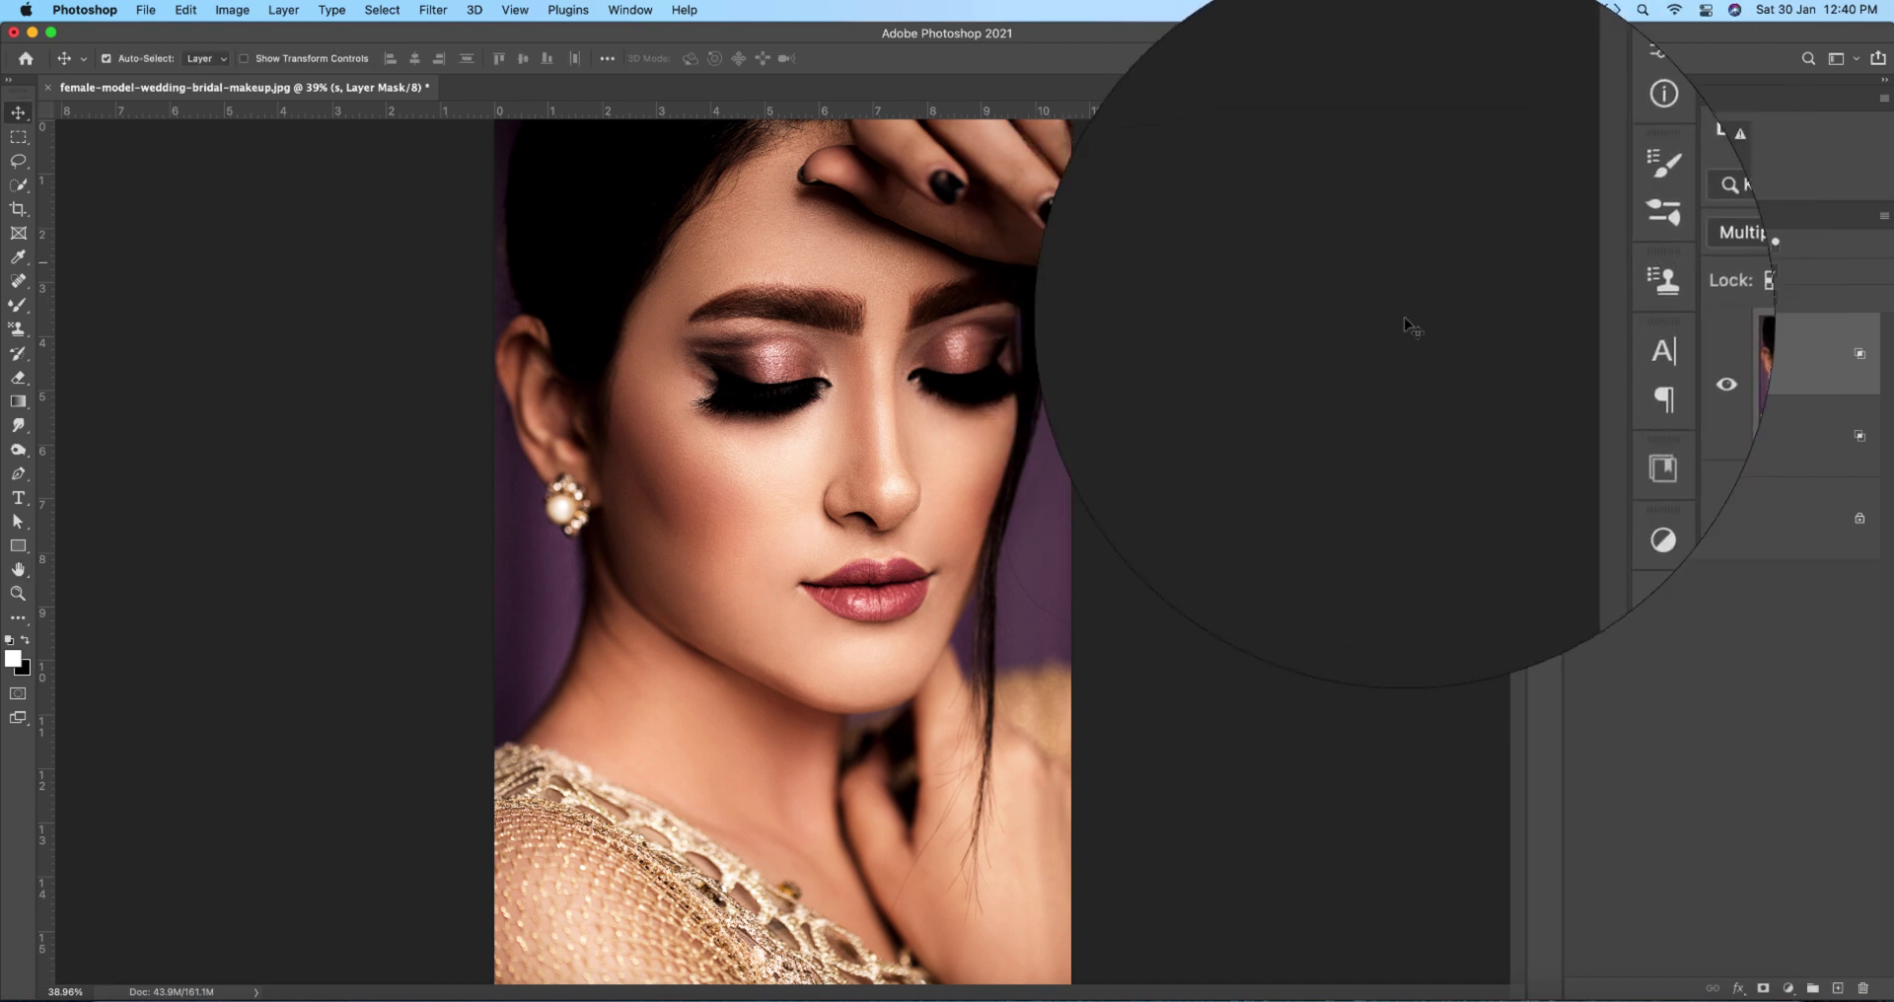
# Group layers s and h and name the group D&B.
pyautogui.keyDown('shift'); pyautogui.click(1746, 448); pyautogui.keyUp('shift')
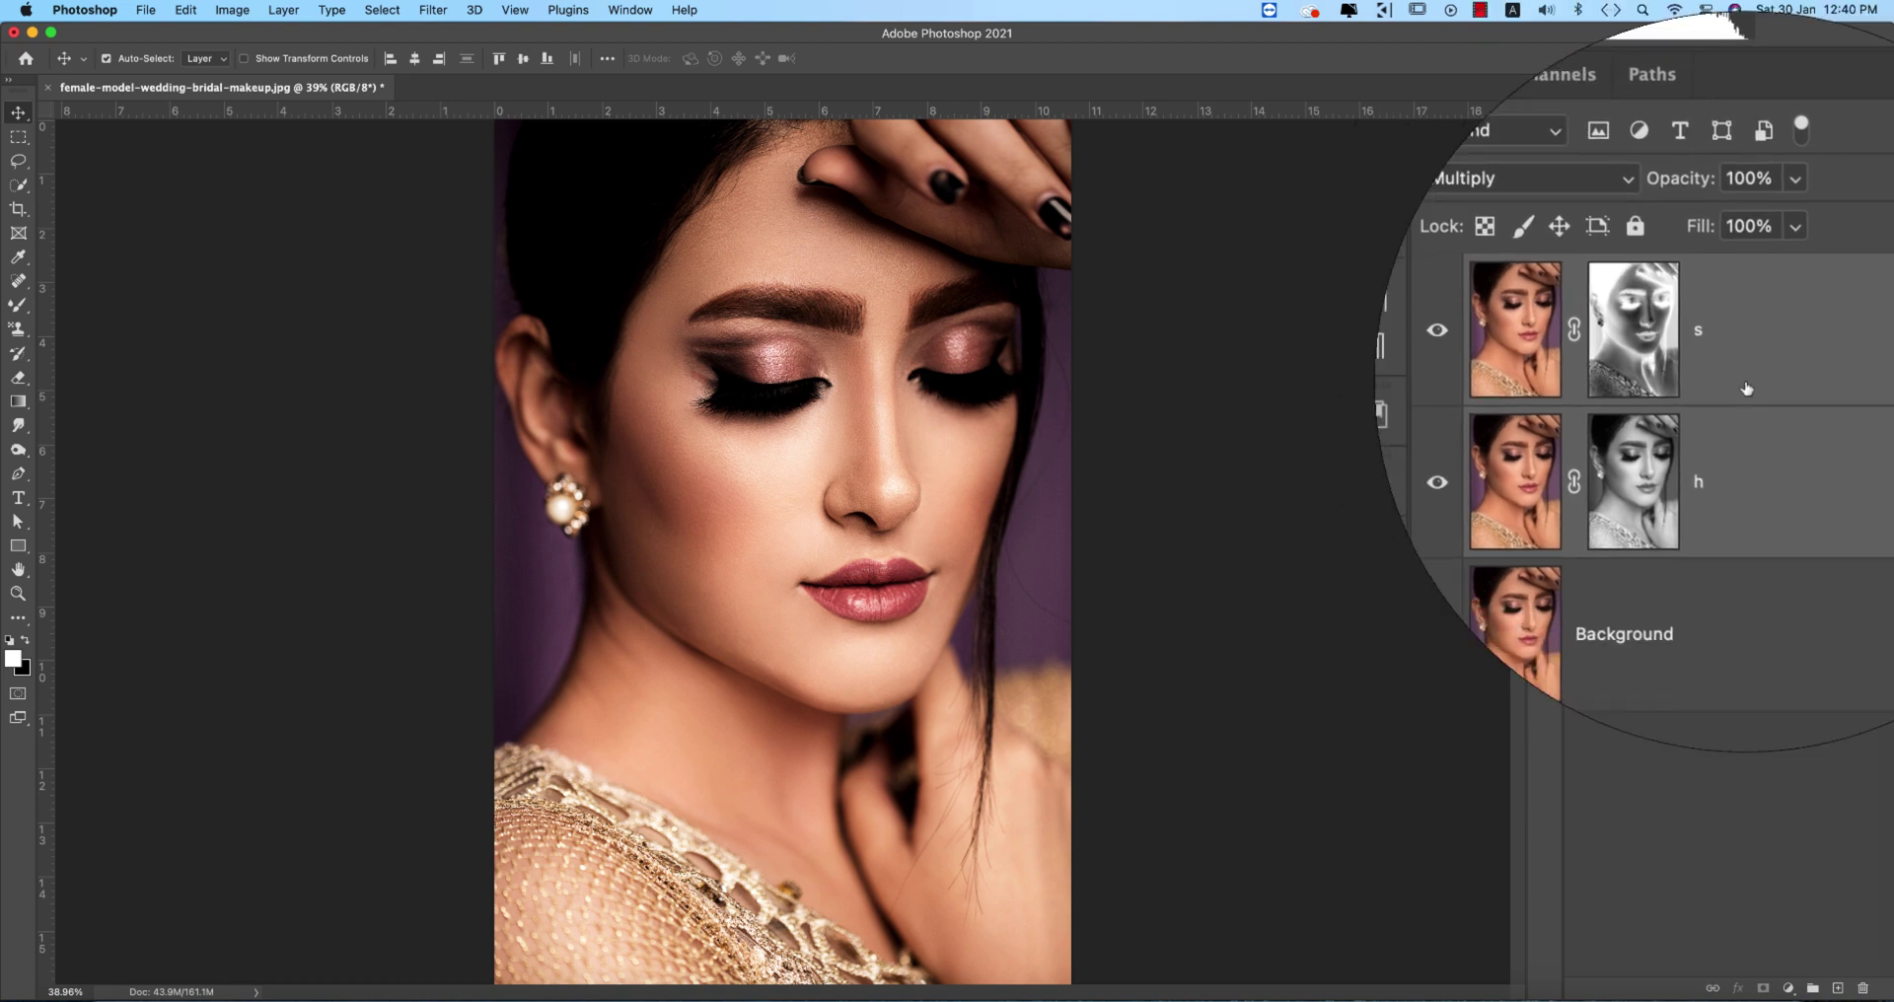
pyautogui.press('super+g')
pyautogui.doubleClick(1647, 324)
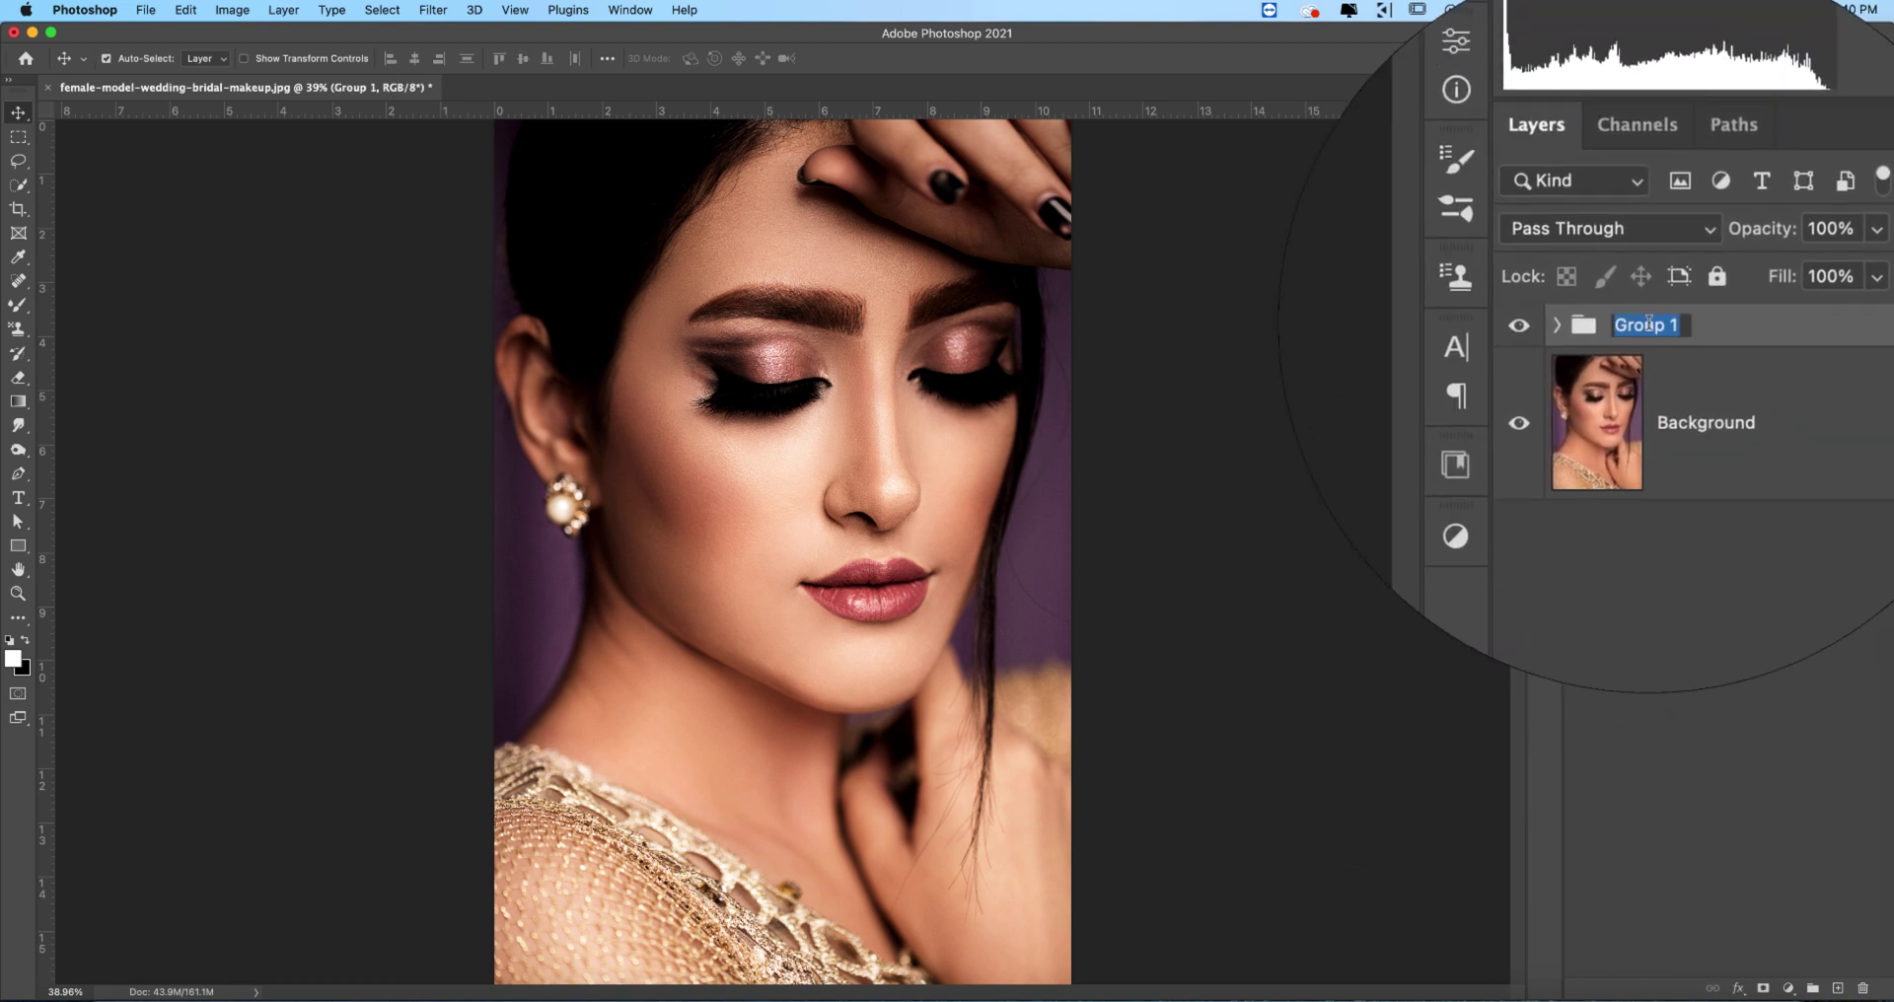
pyautogui.write('D&')
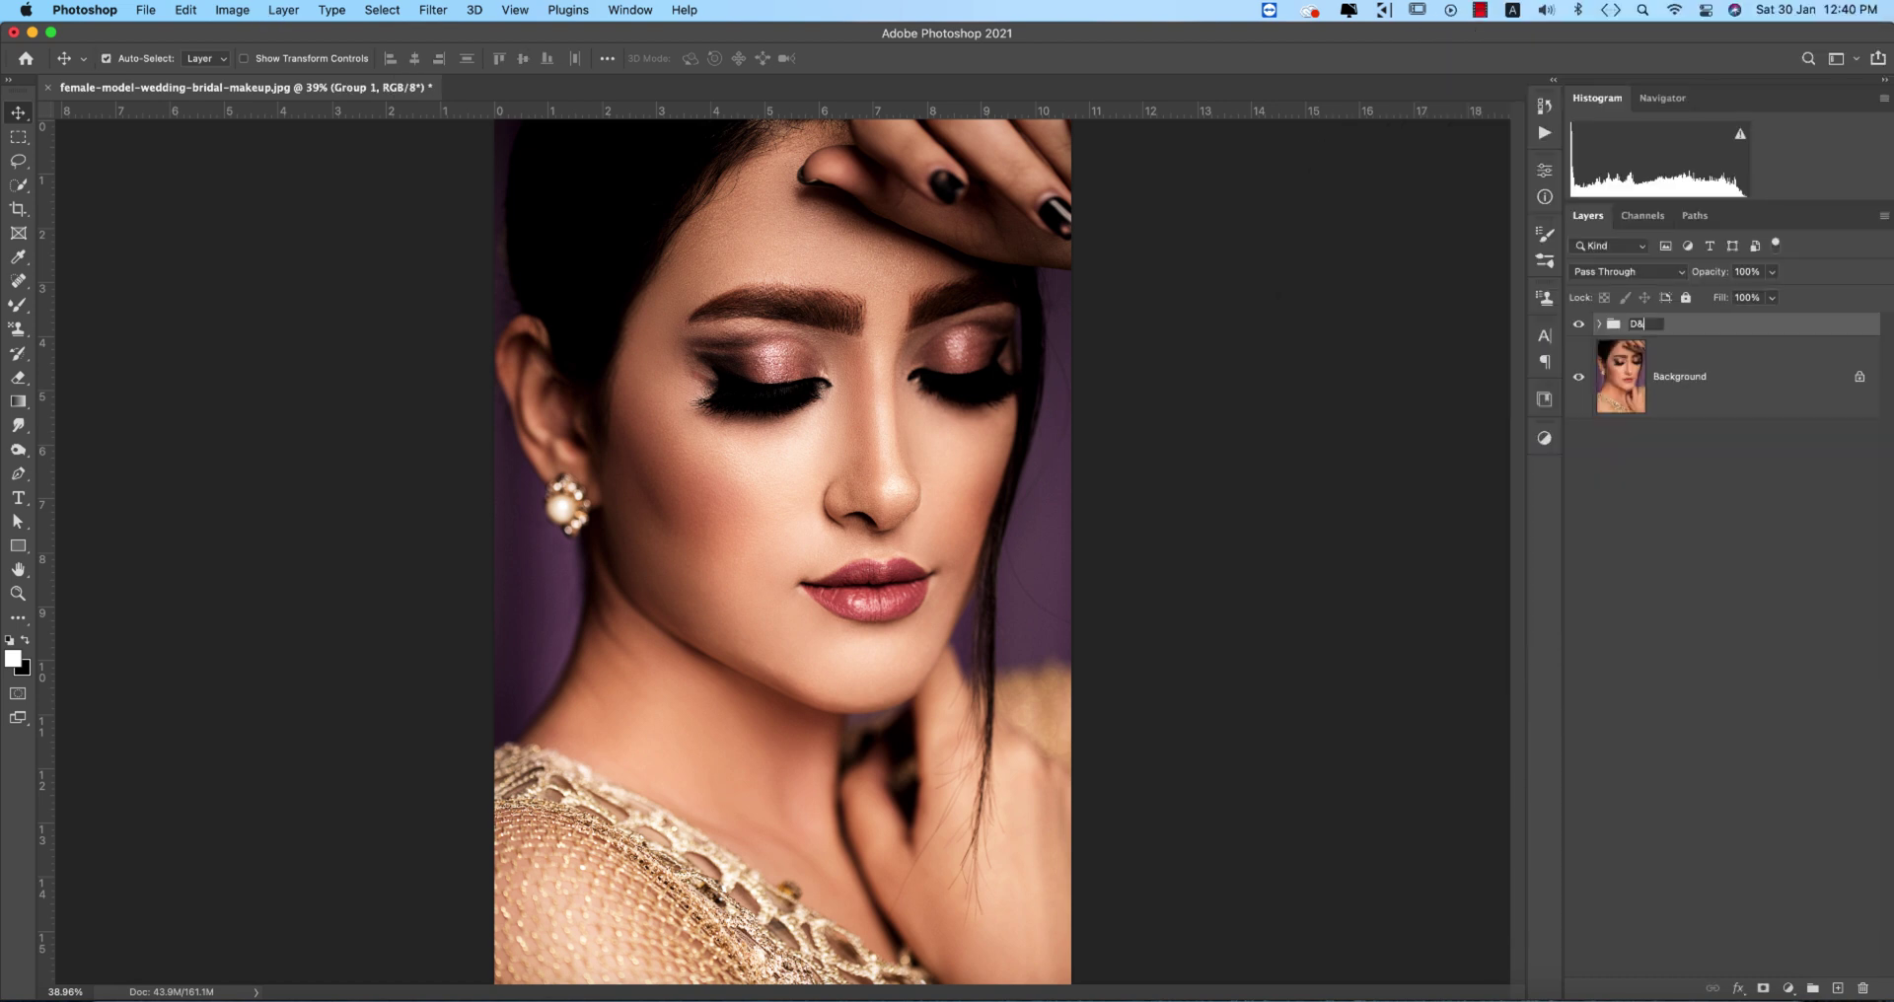
pyautogui.write('B')
pyautogui.press('Return')
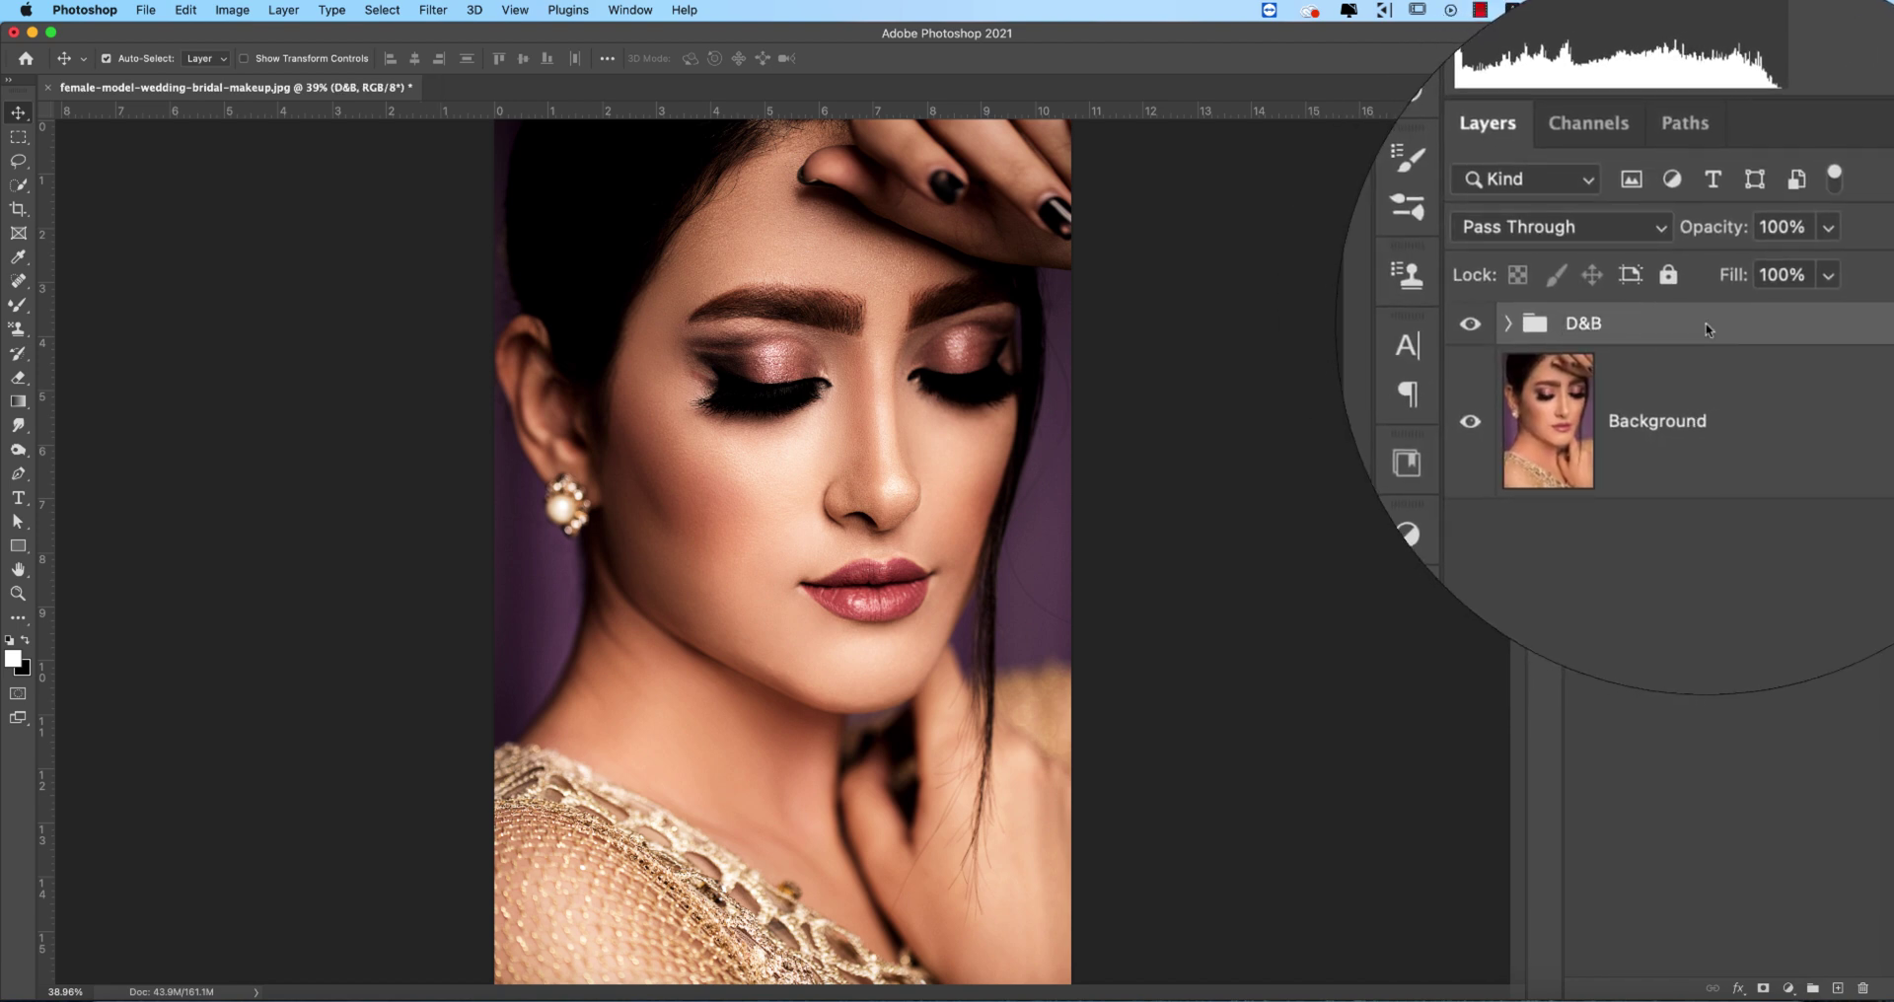
# Mask the D&B group and apply the merged RGB image to the mask, not inverted, with Multiply blending at 100% opacity.
pyautogui.click(1763, 988)
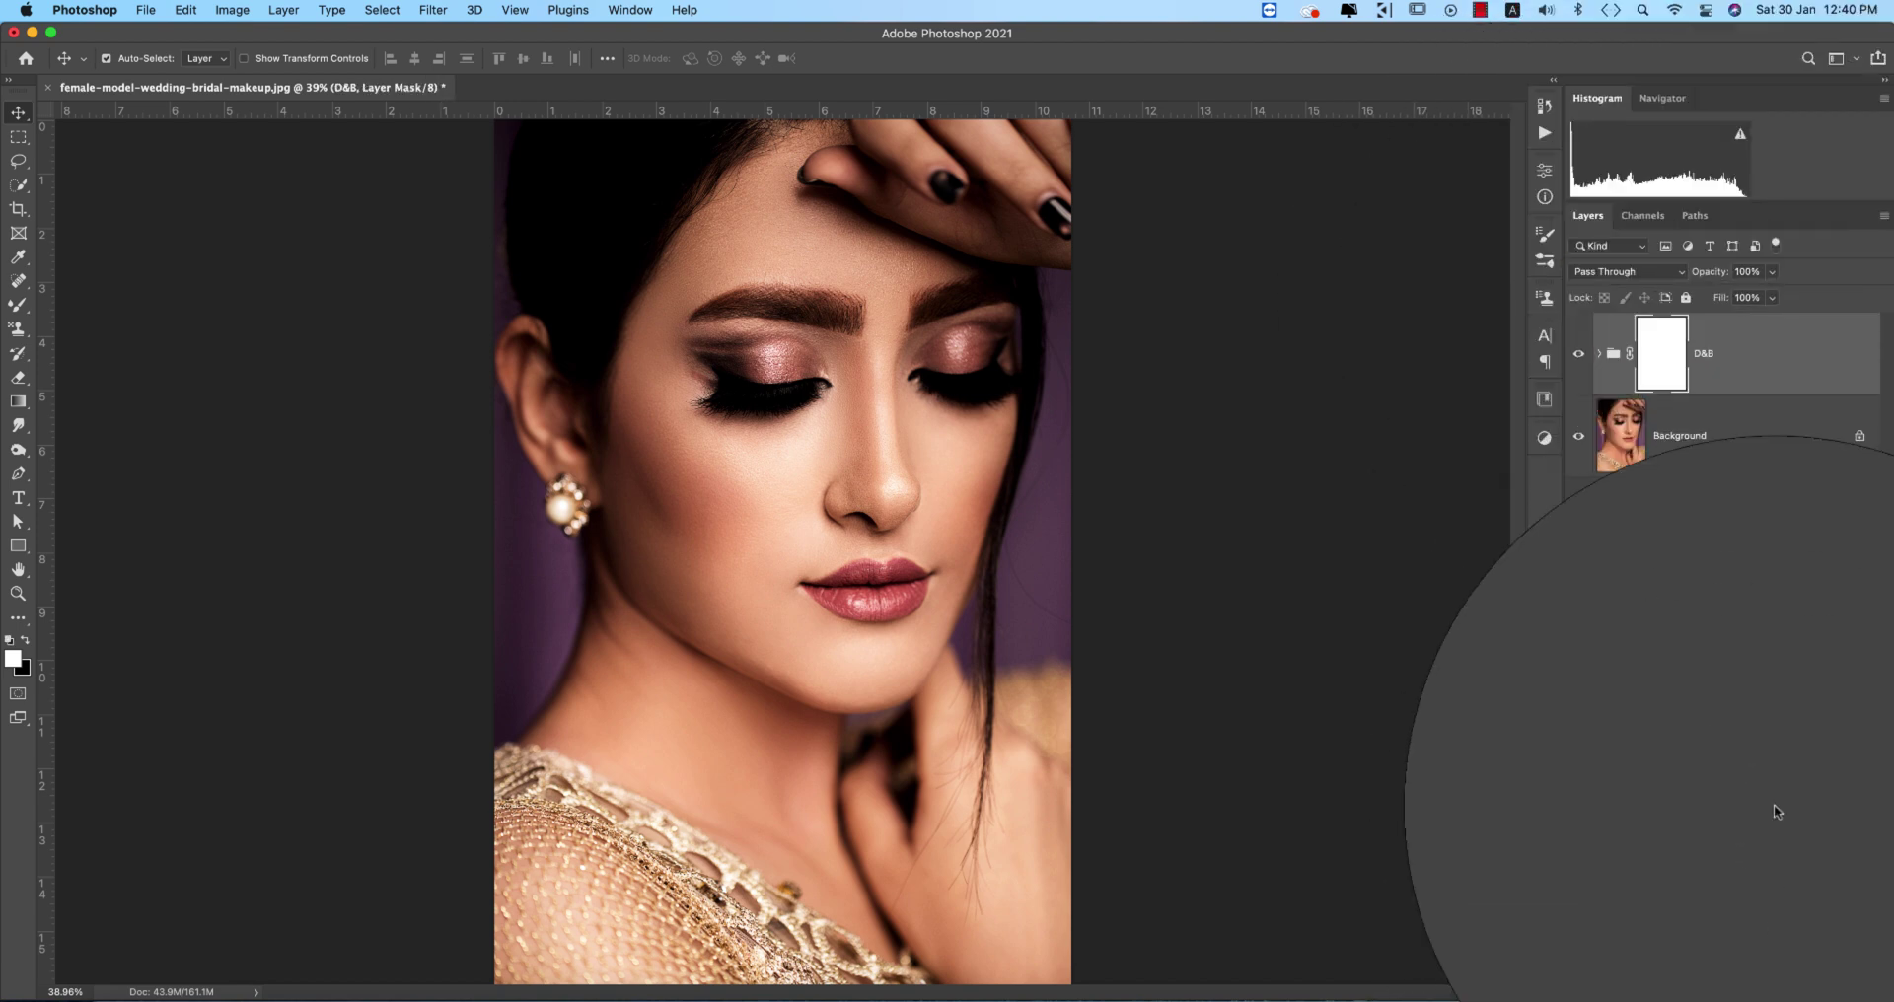
pyautogui.click(232, 10)
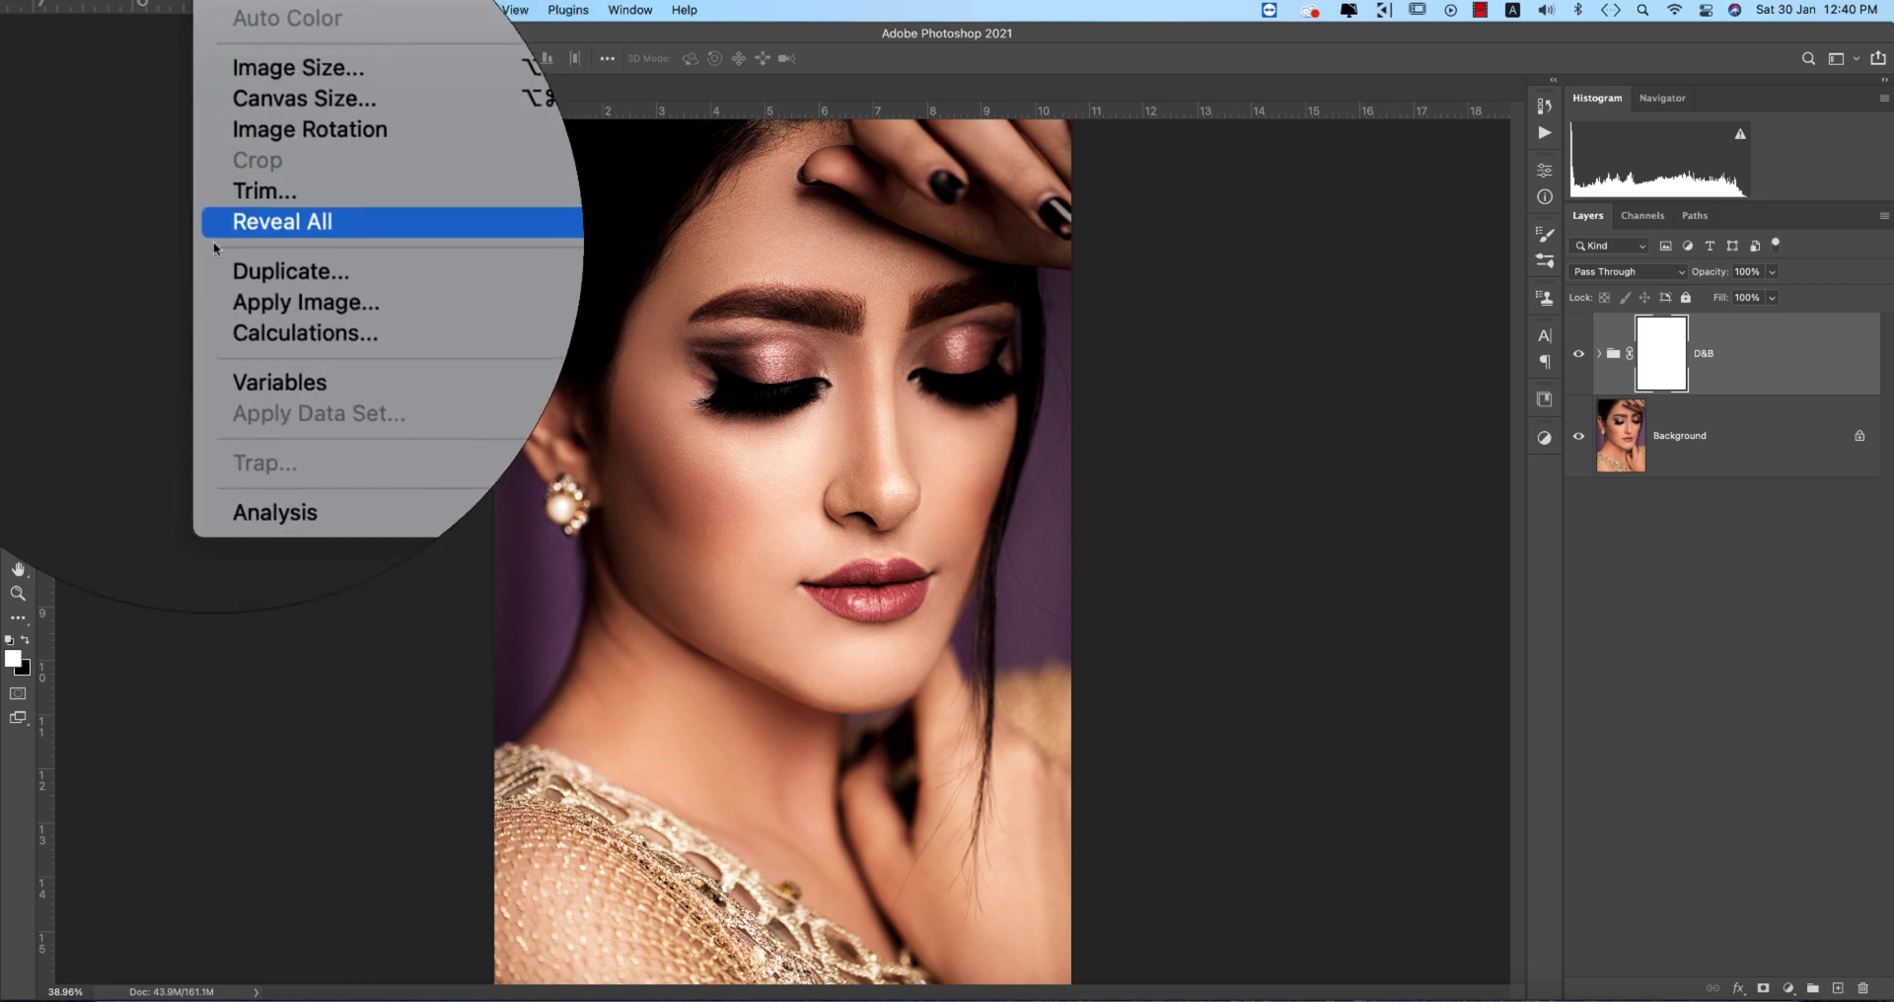
pyautogui.click(232, 272)
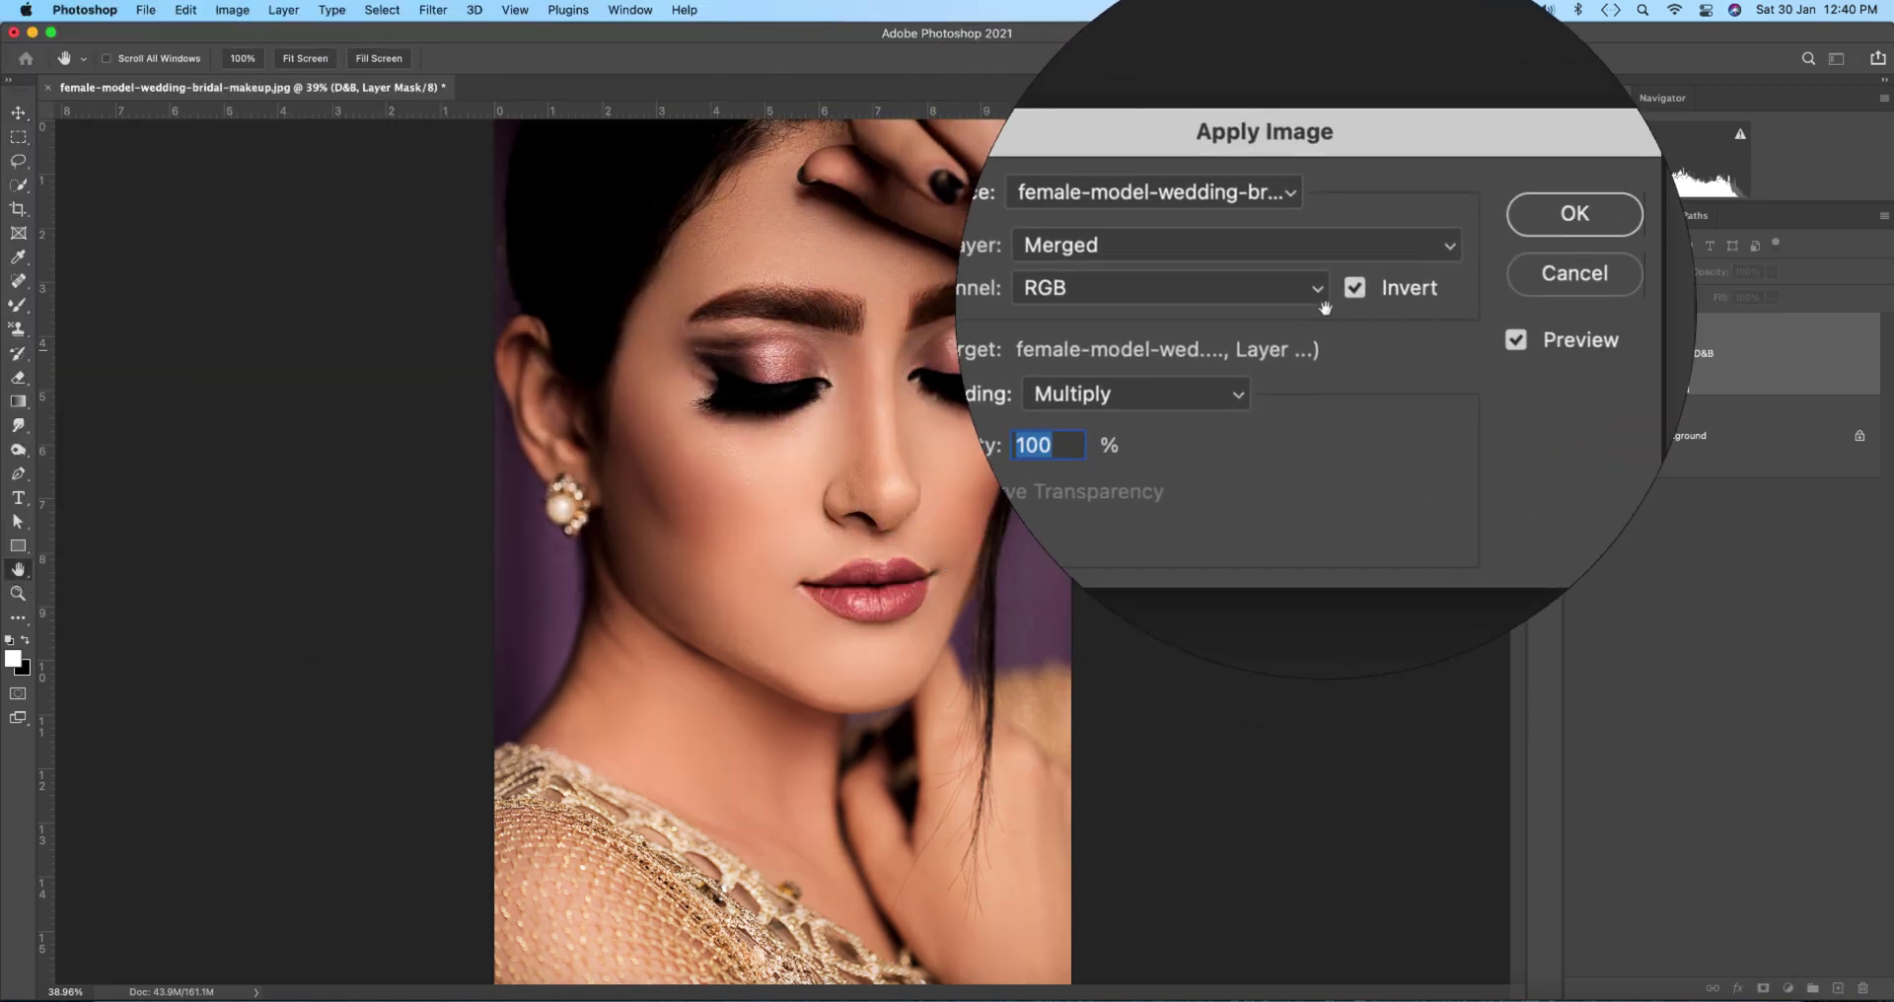
pyautogui.click(1342, 299)
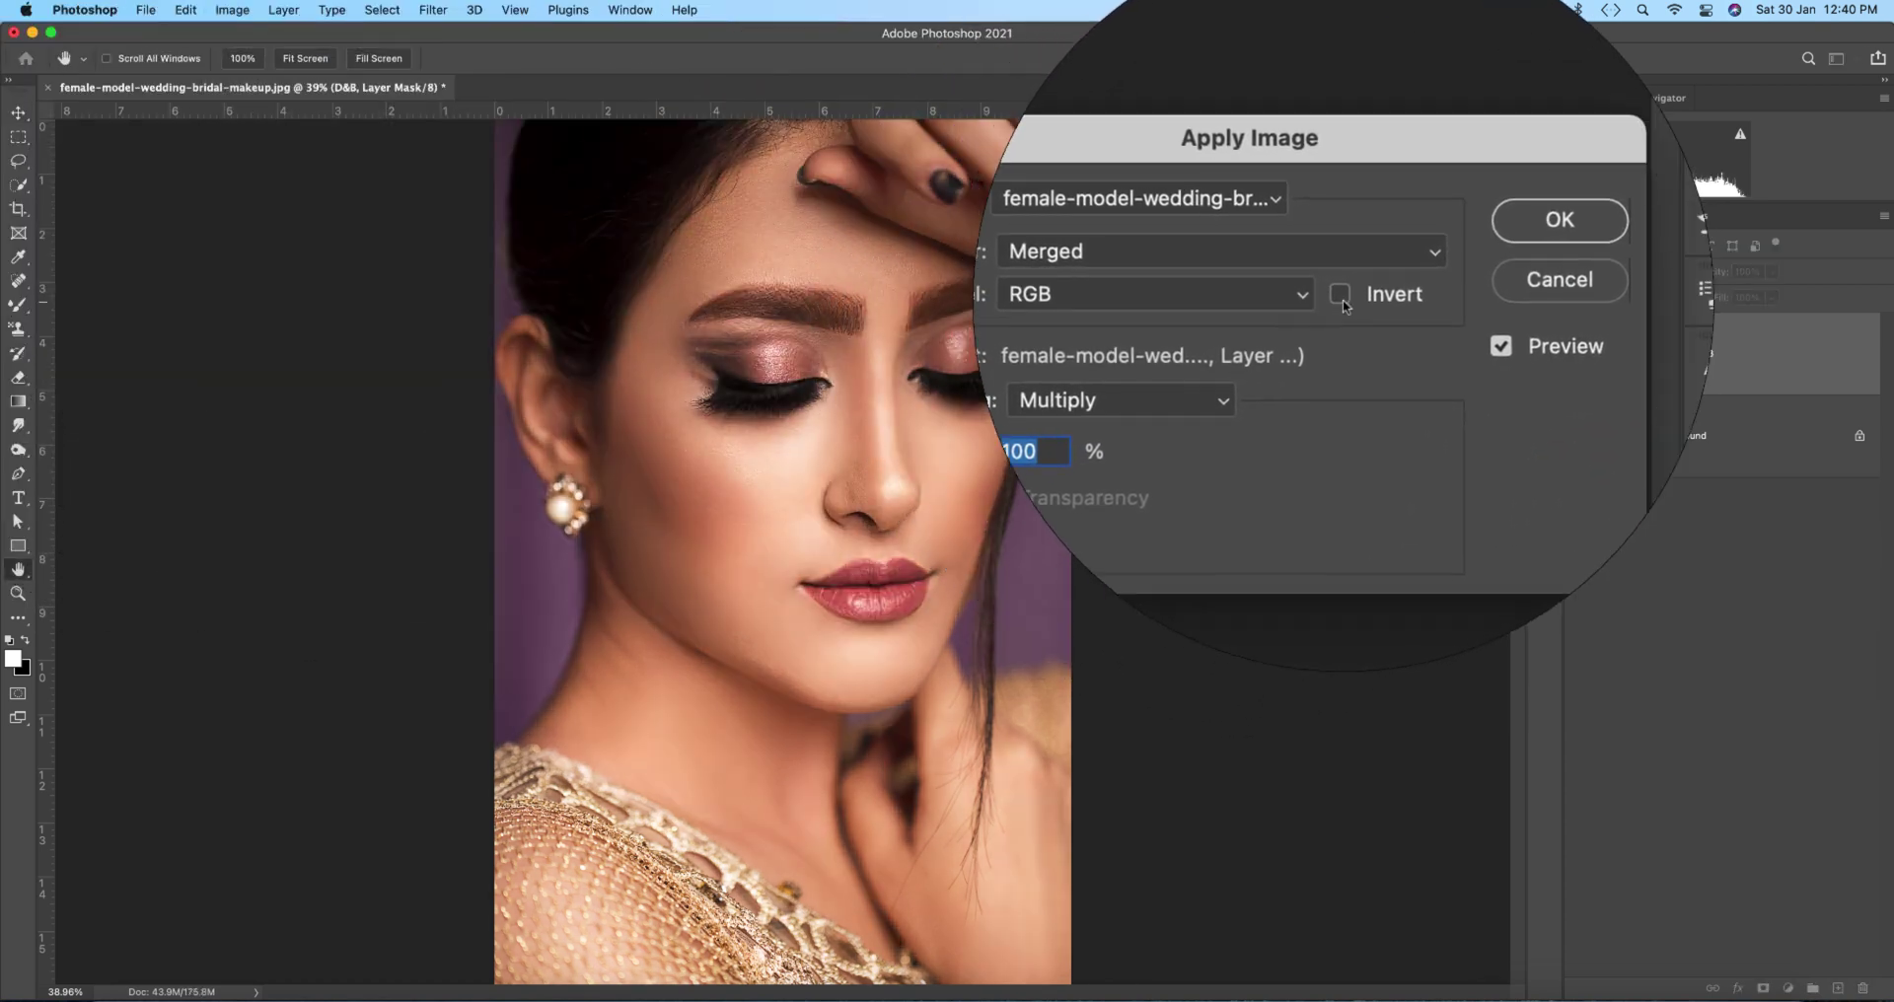
pyautogui.click(1474, 241)
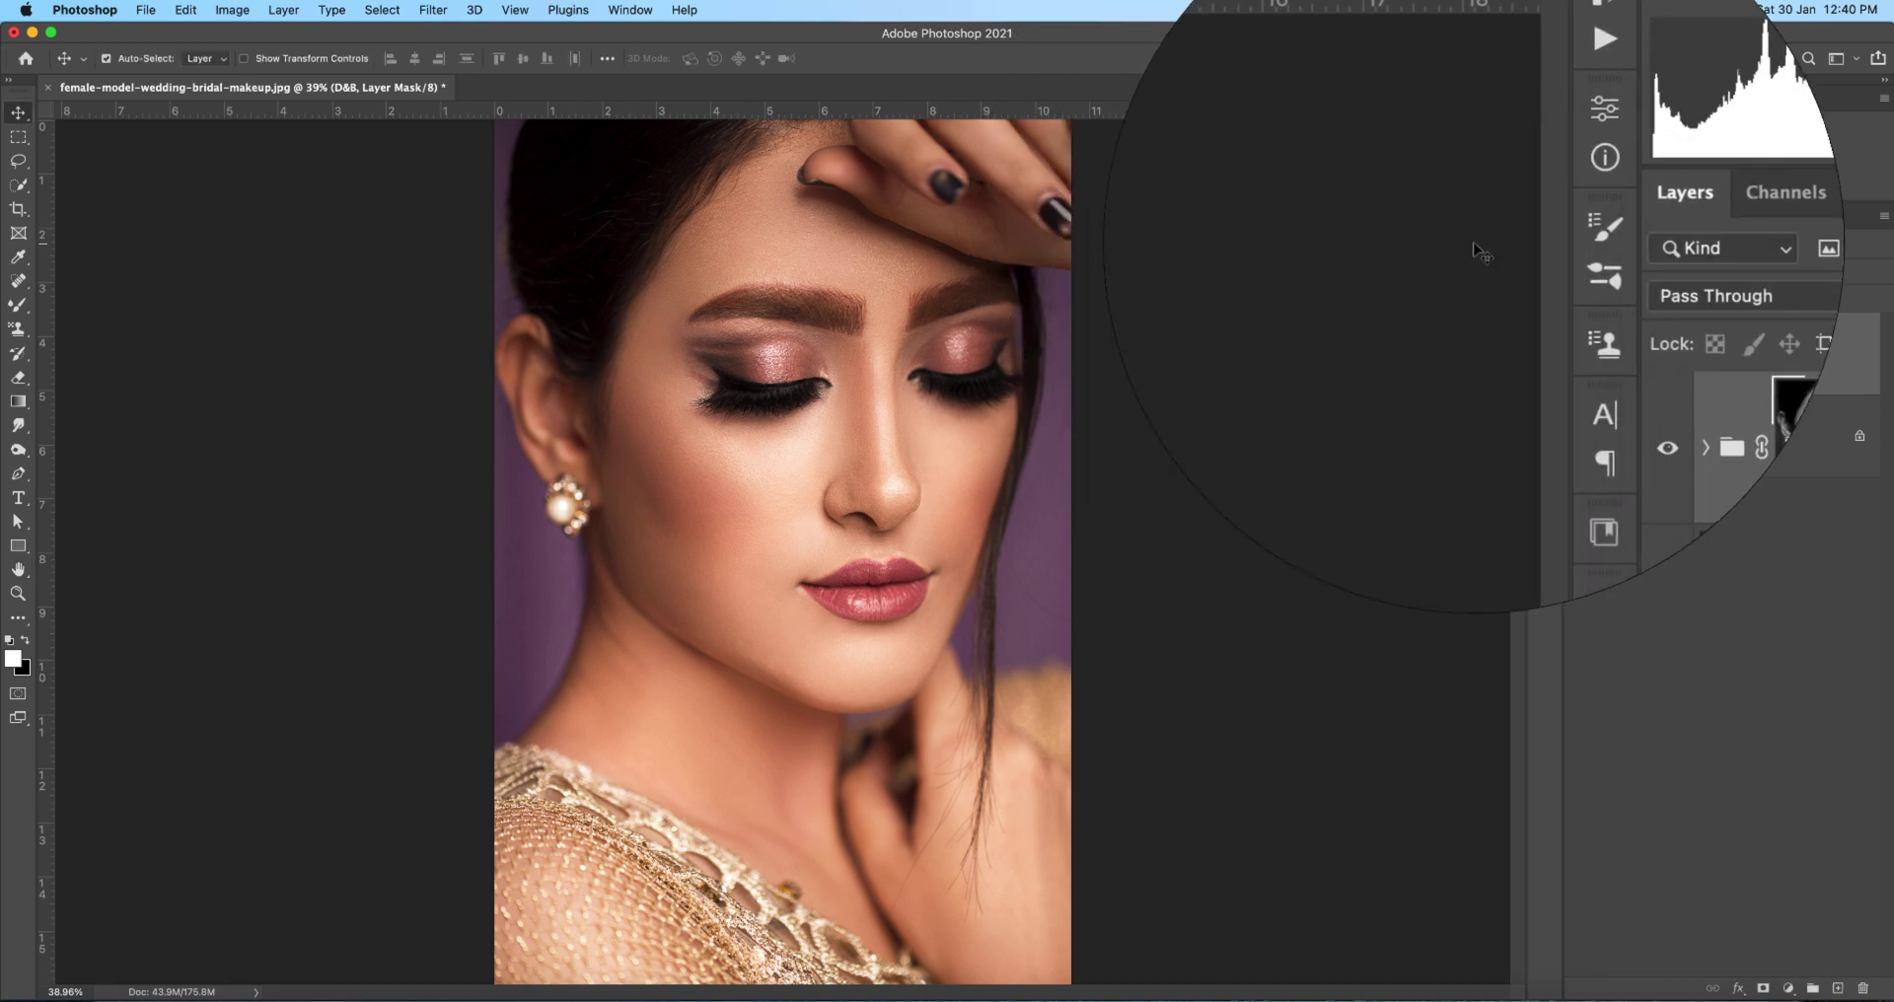
# Compare the portrait with and without the D&B group's effect.
pyautogui.click(1577, 355)
pyautogui.click(1577, 355)
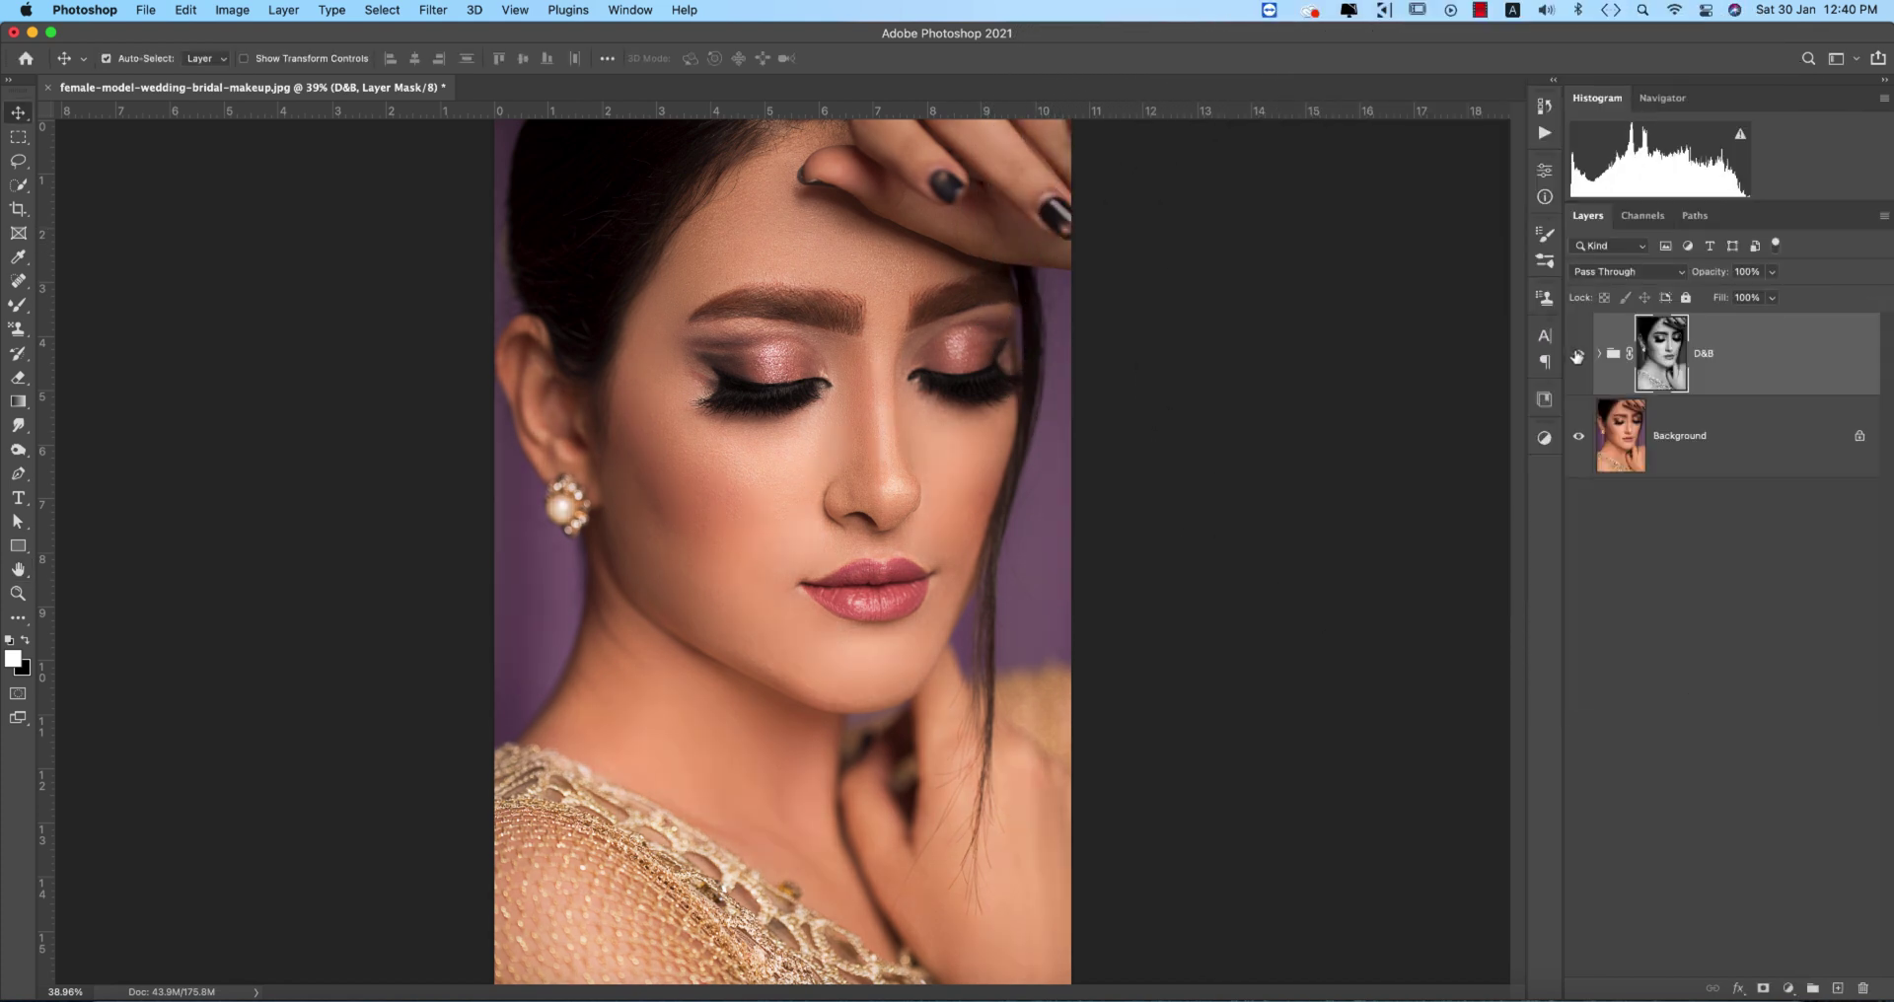
pyautogui.press('super+z')
pyautogui.press('super+z')
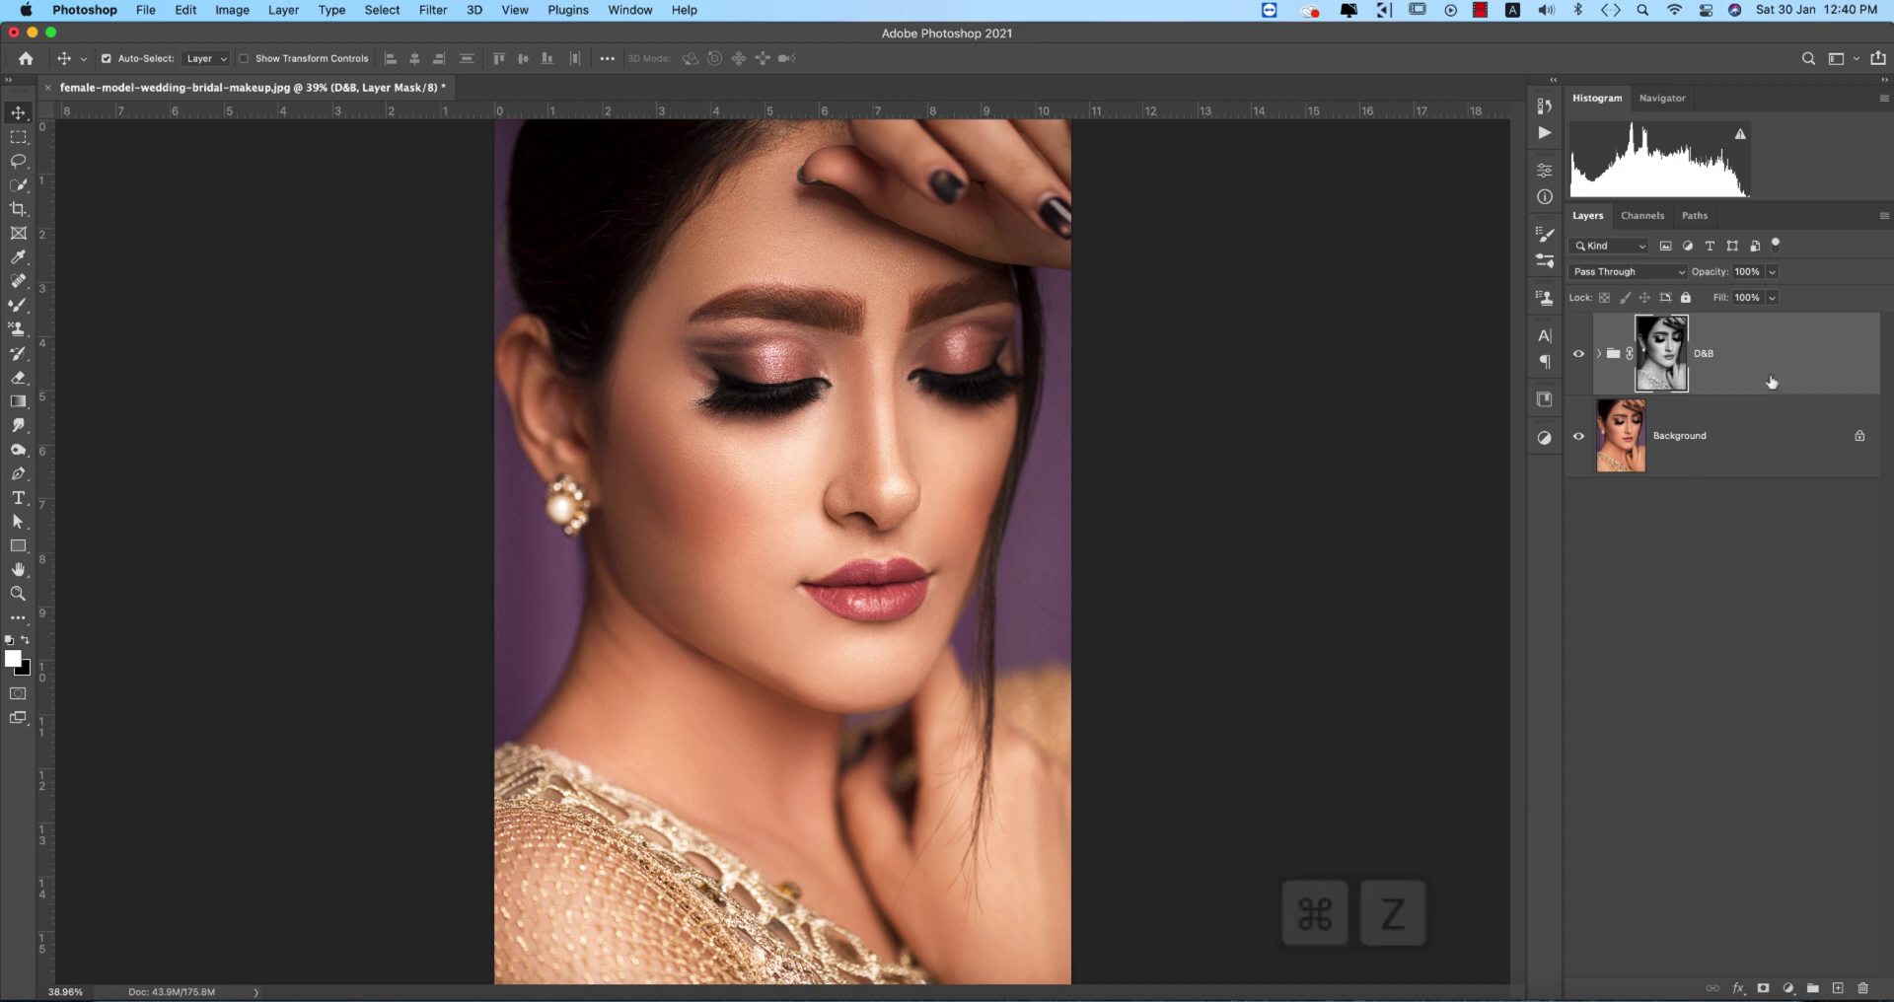
# Duplicate the Background layer and group the copy together with the D&B group.
pyautogui.click(1741, 441)
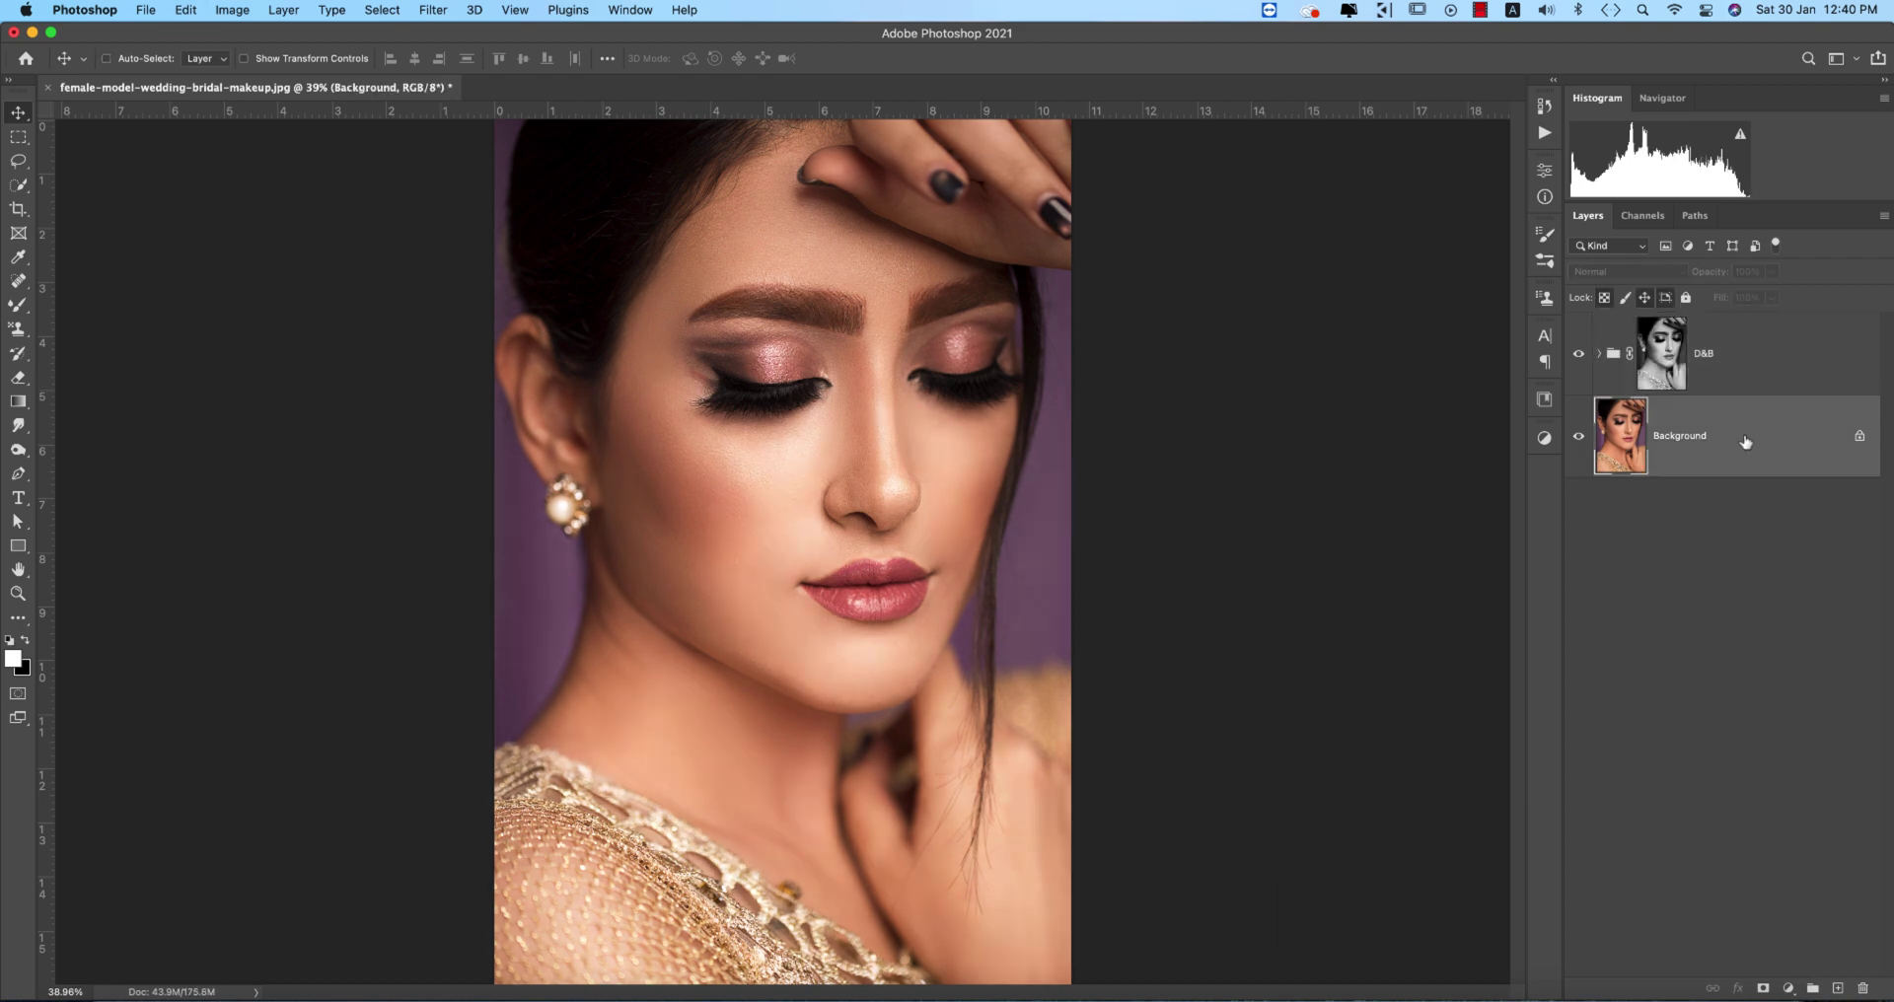
pyautogui.press('super+j')
pyautogui.click(1763, 363)
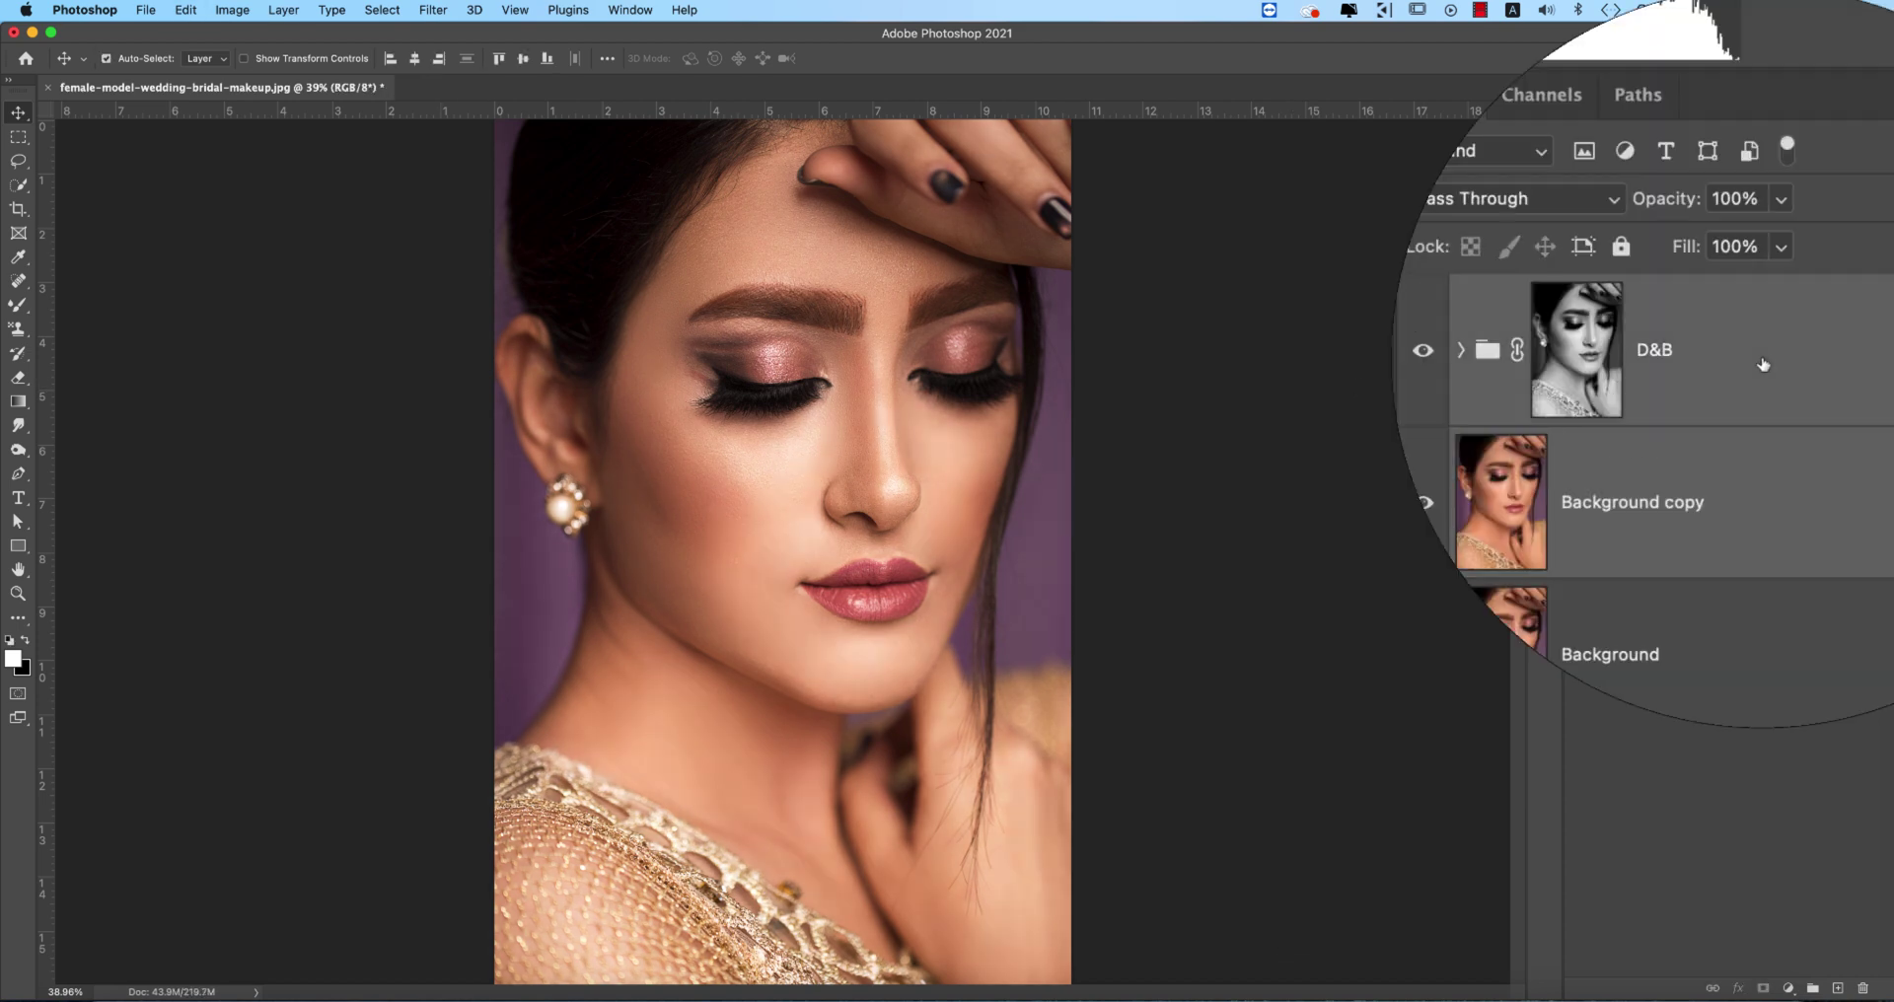
pyautogui.press('super+g')
# Convert Group 1 to a smart object, check its contents and return to the portrait document.
pyautogui.rightClick(1653, 314)
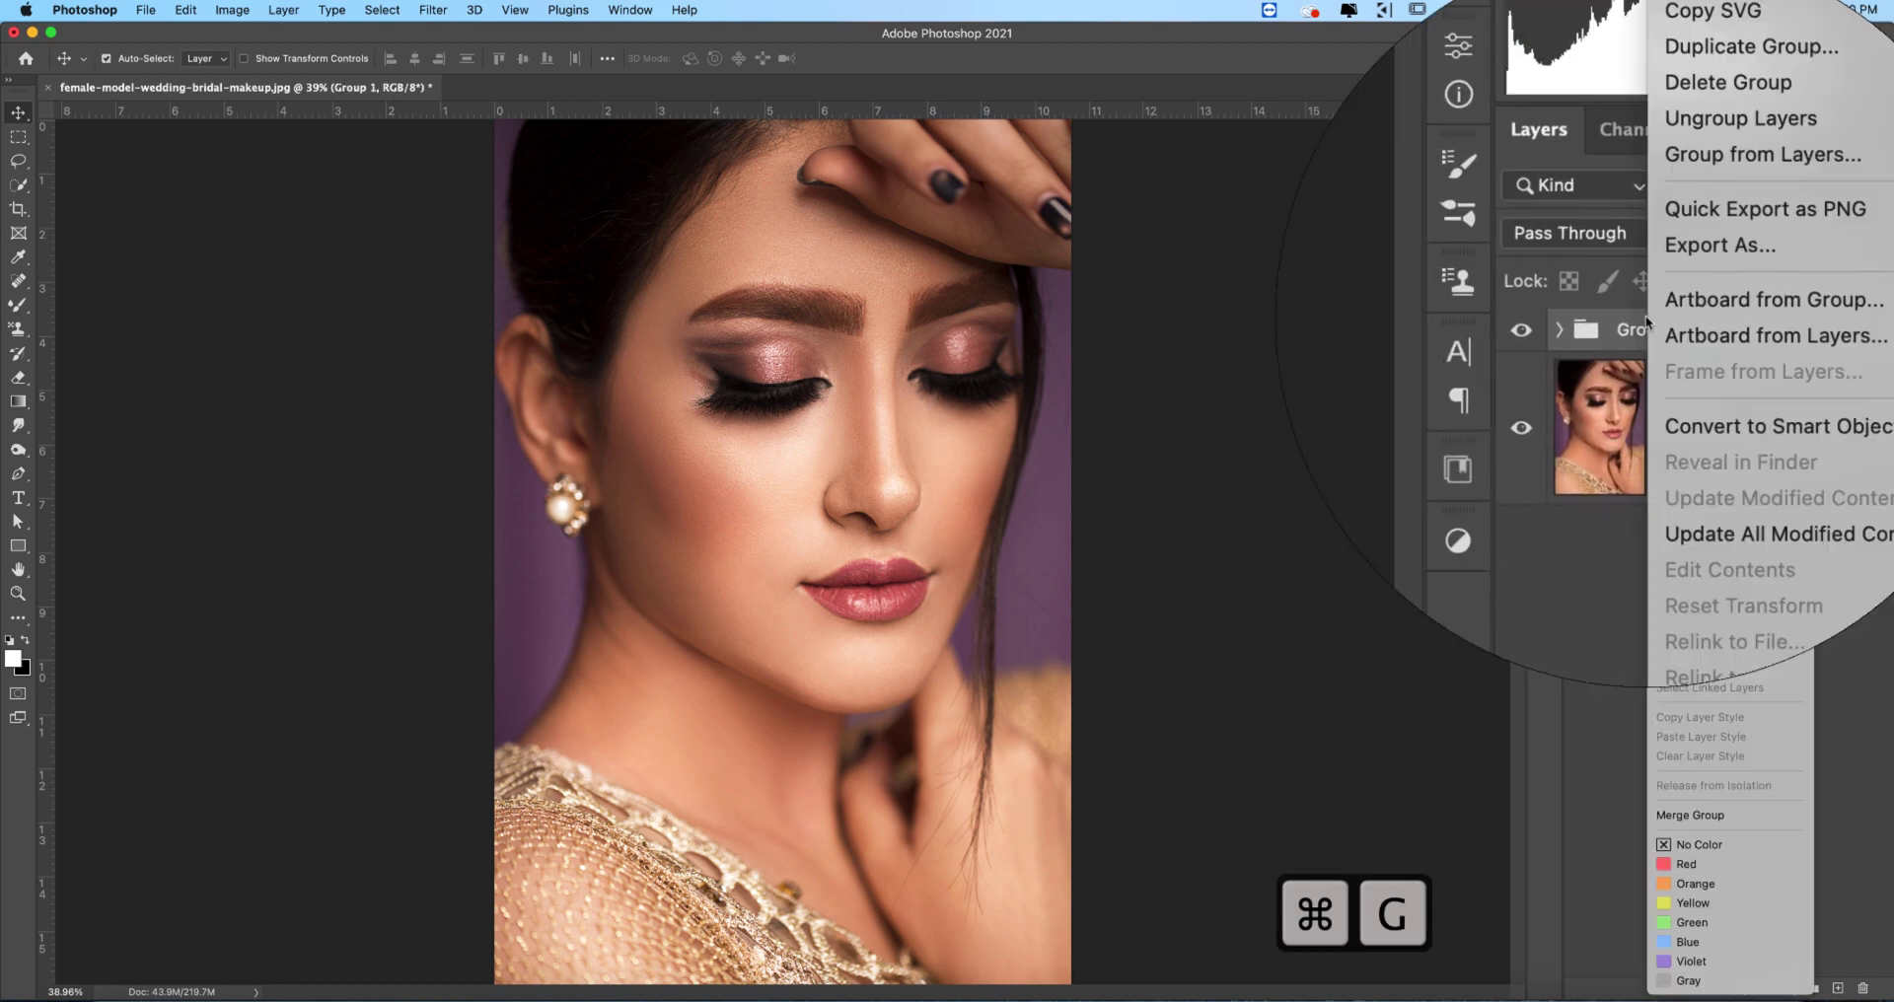
pyautogui.click(1677, 375)
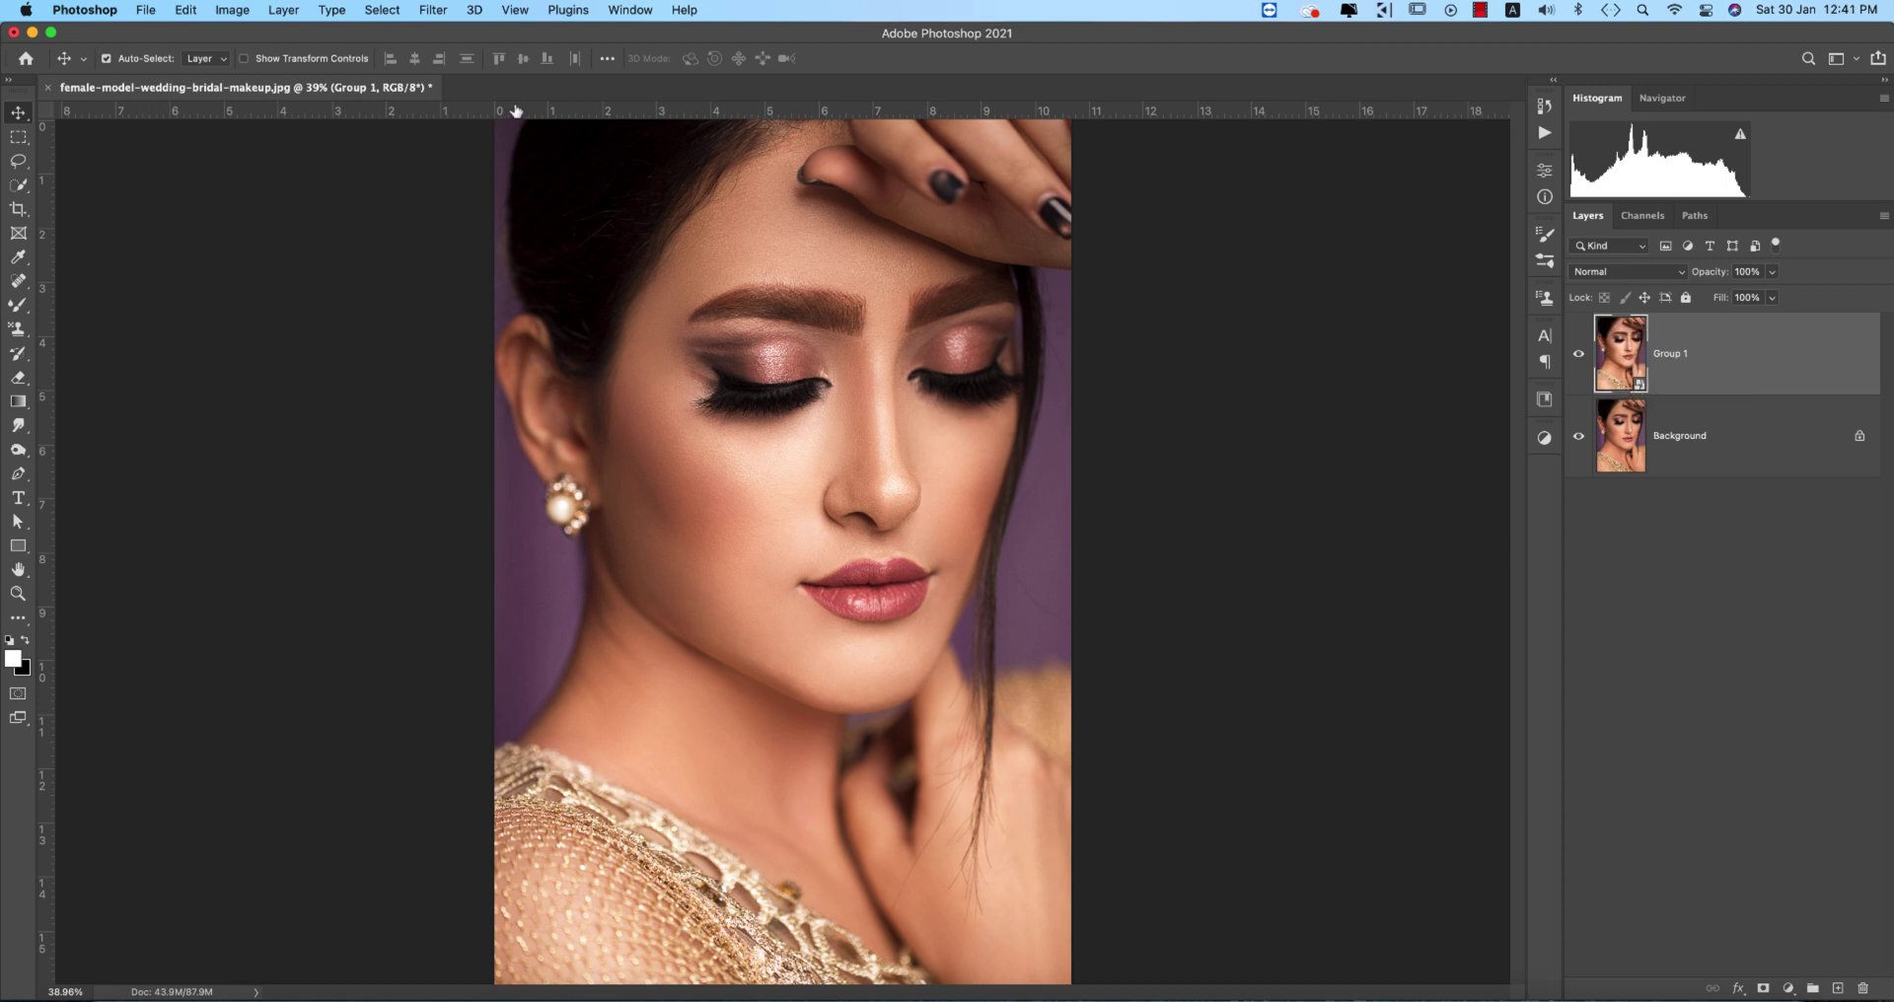
pyautogui.doubleClick(1619, 380)
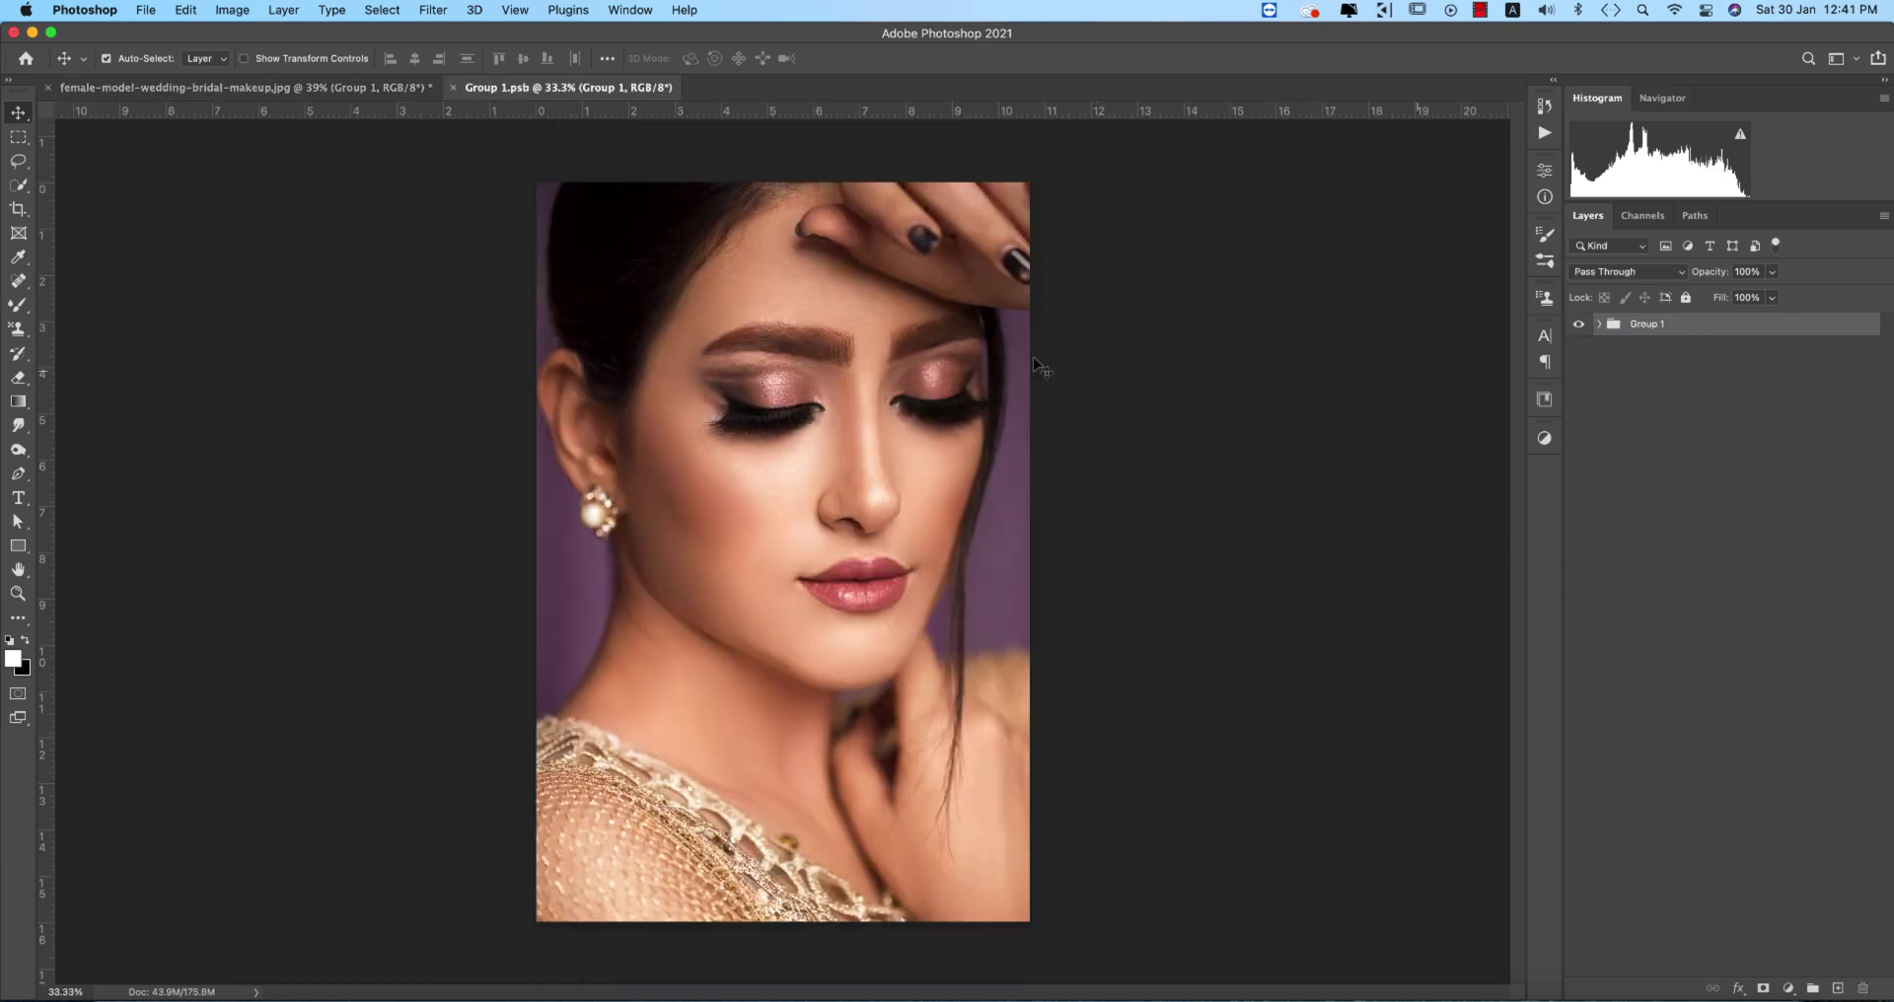
pyautogui.click(455, 89)
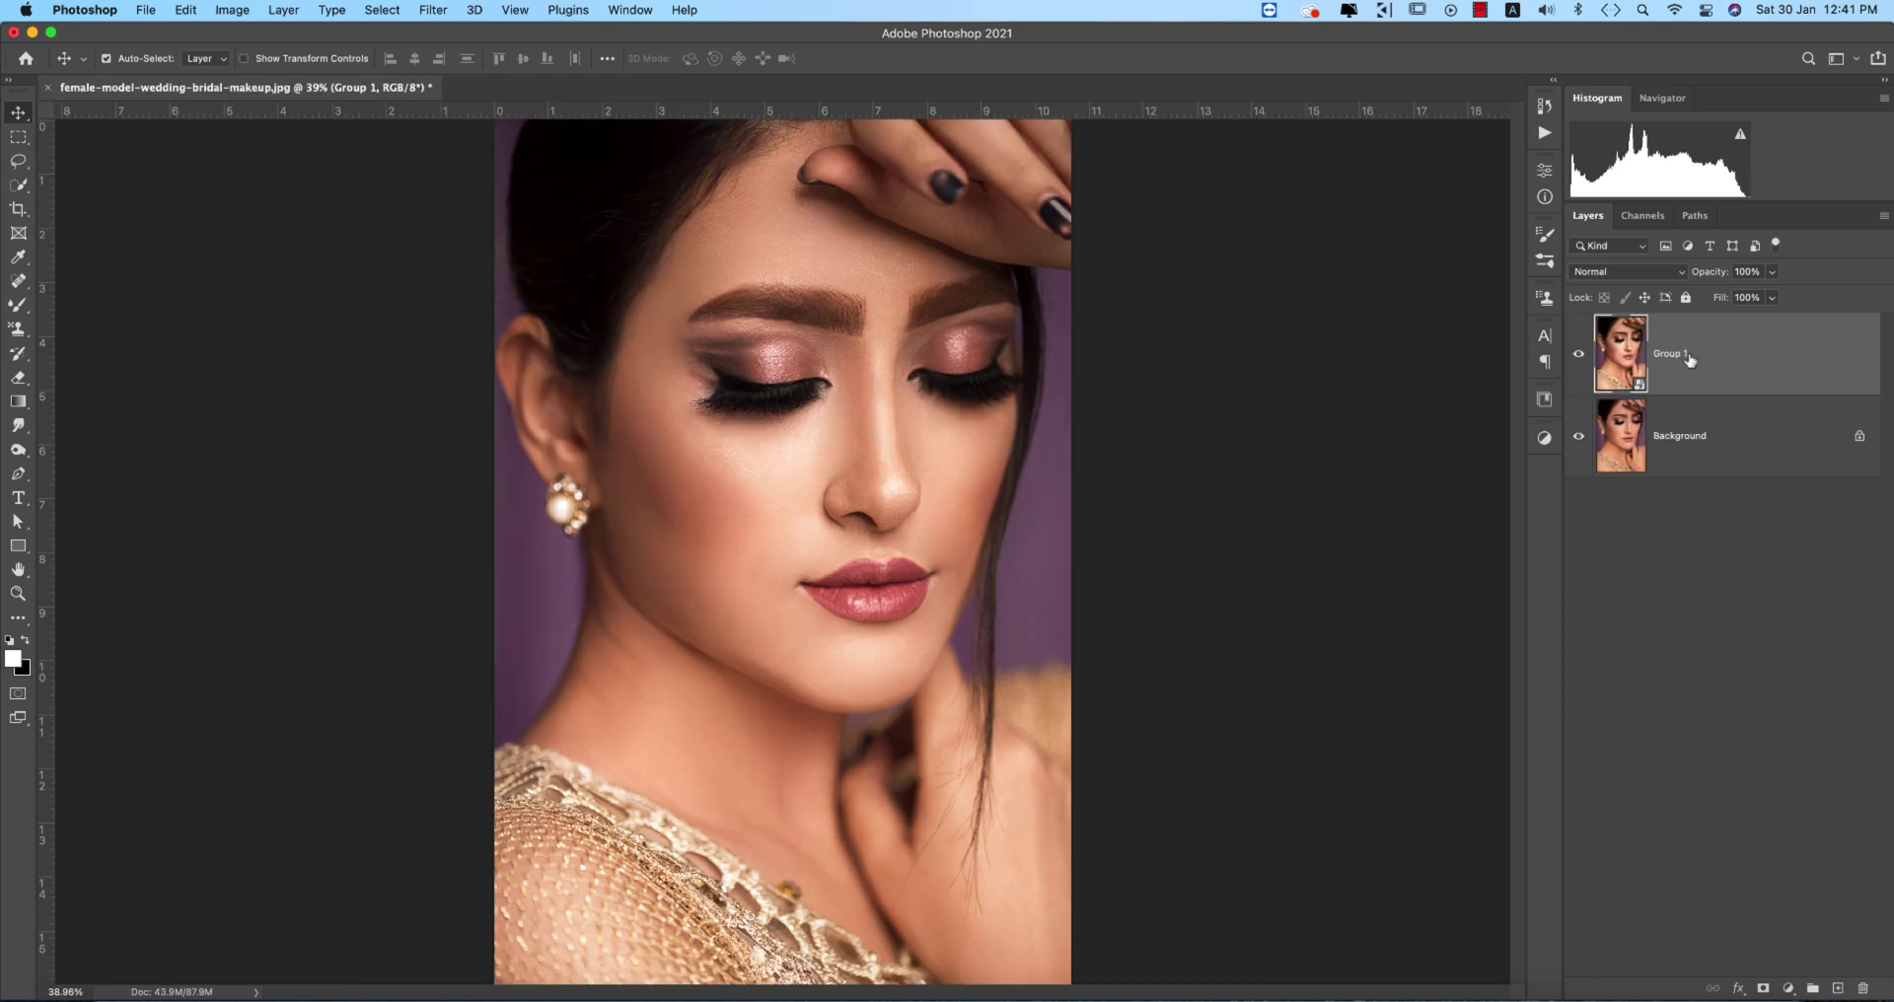
# Apply the Camera Raw Filter to the smart object and set a custom white balance by sampling the pearl earring.
pyautogui.click(433, 10)
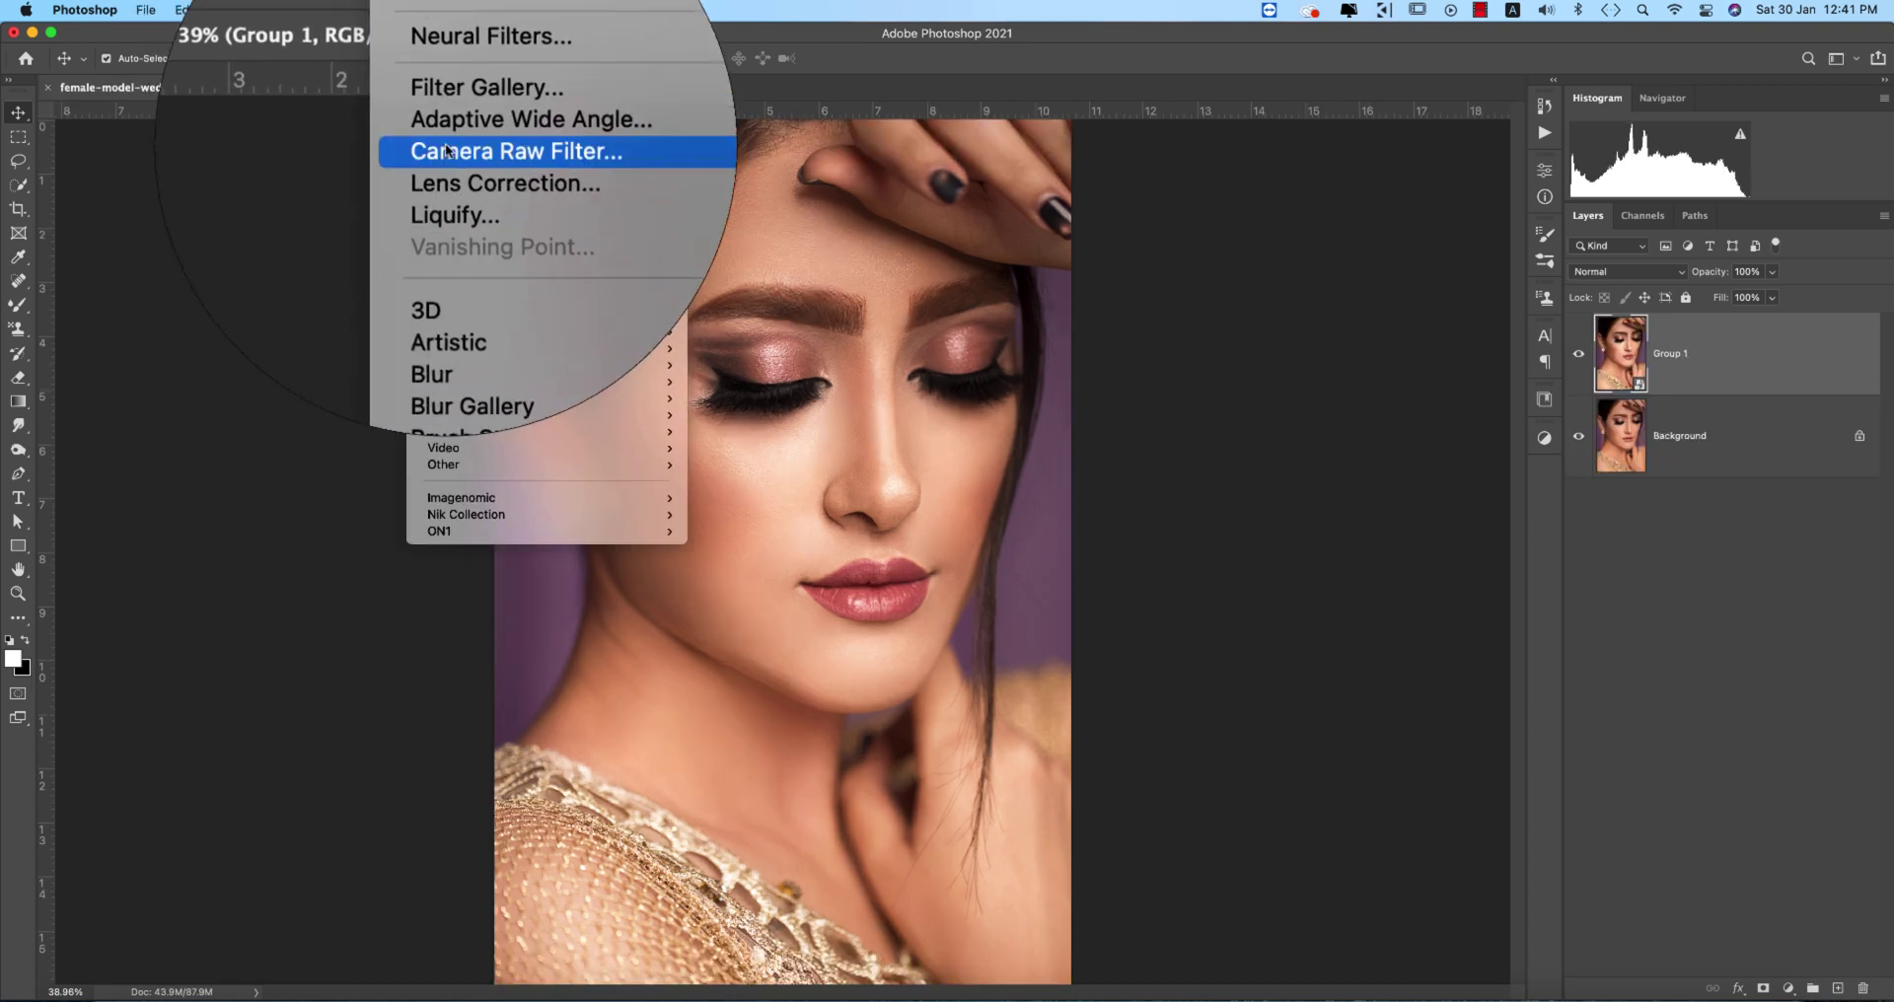
pyautogui.click(474, 143)
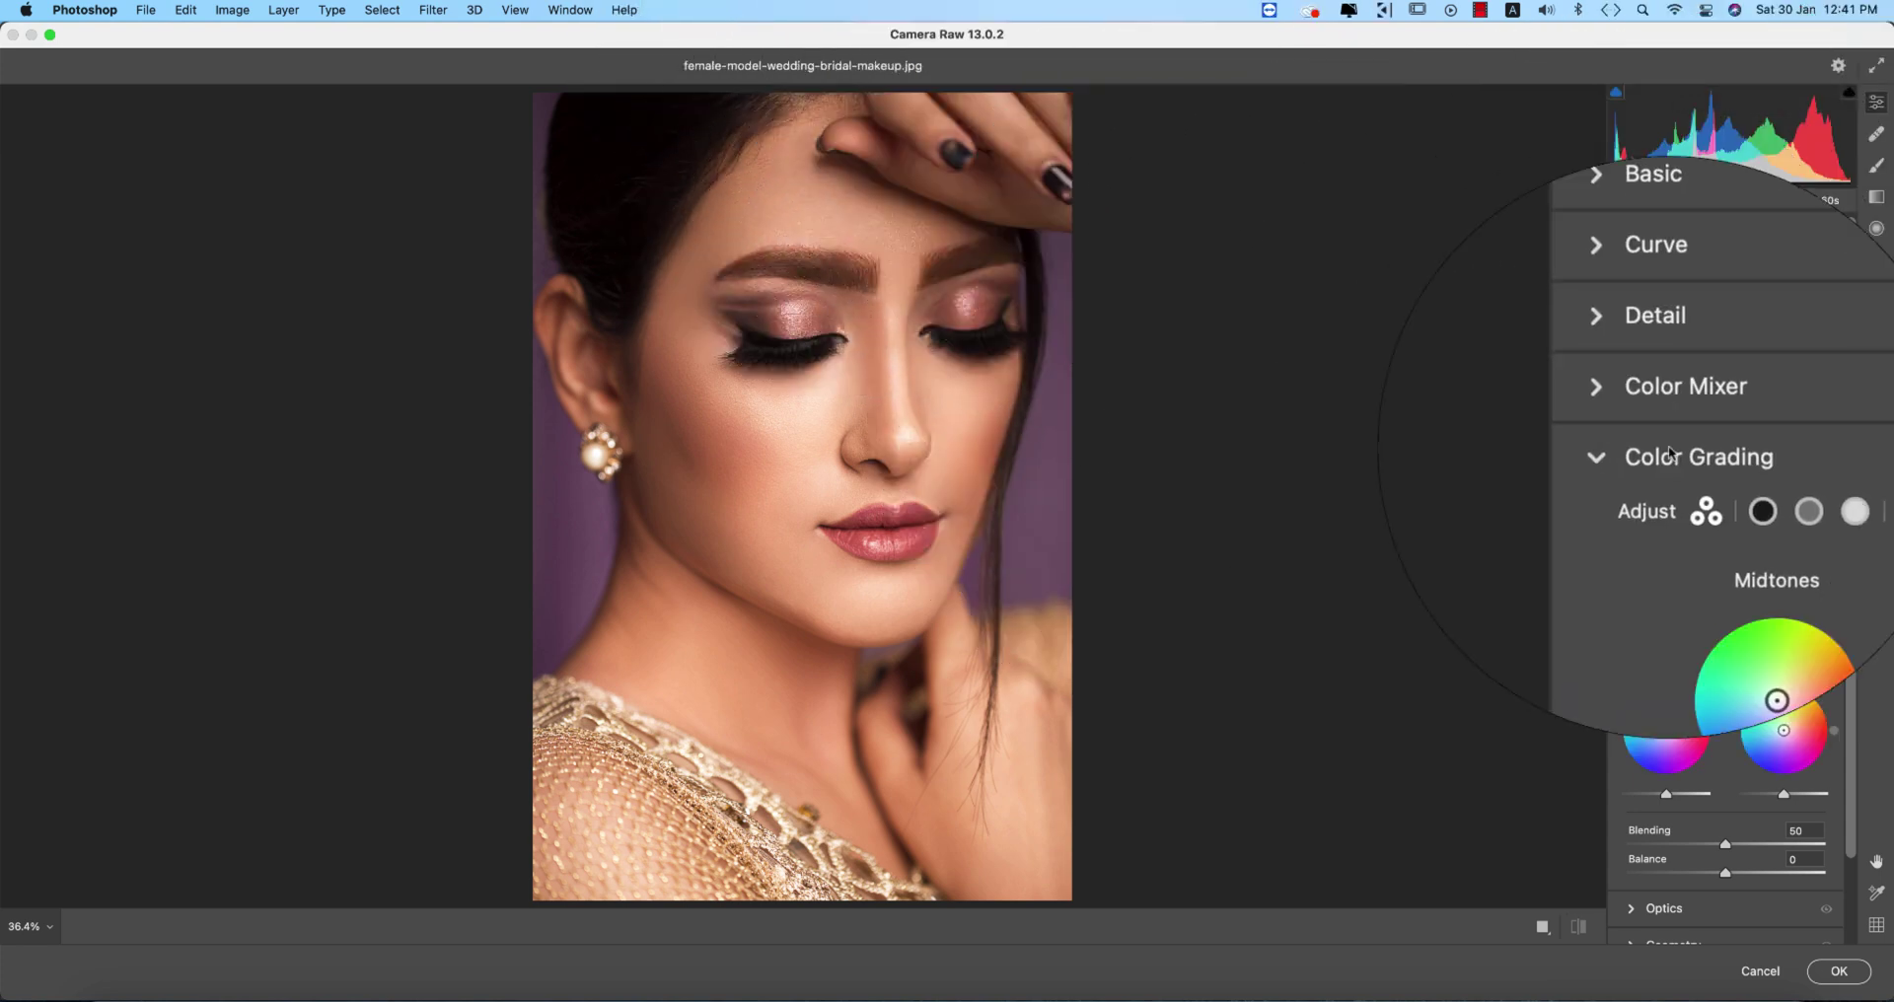
pyautogui.click(1636, 455)
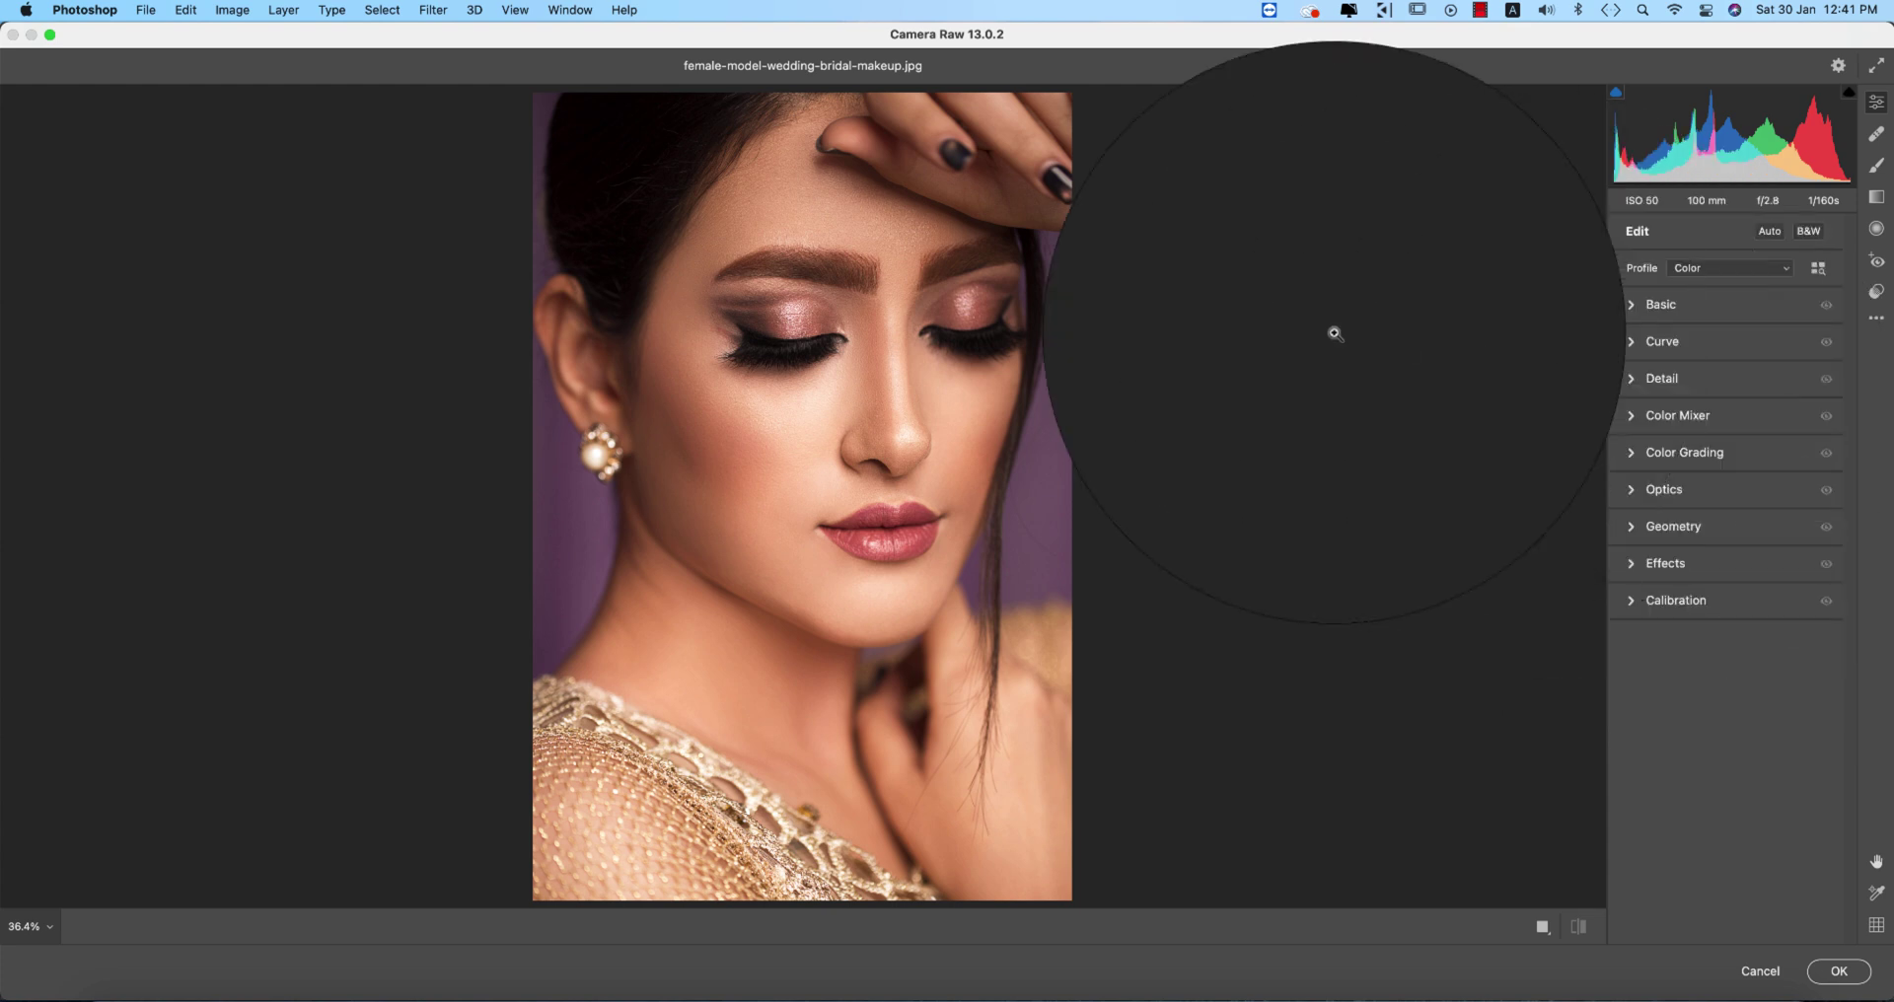
pyautogui.click(1640, 314)
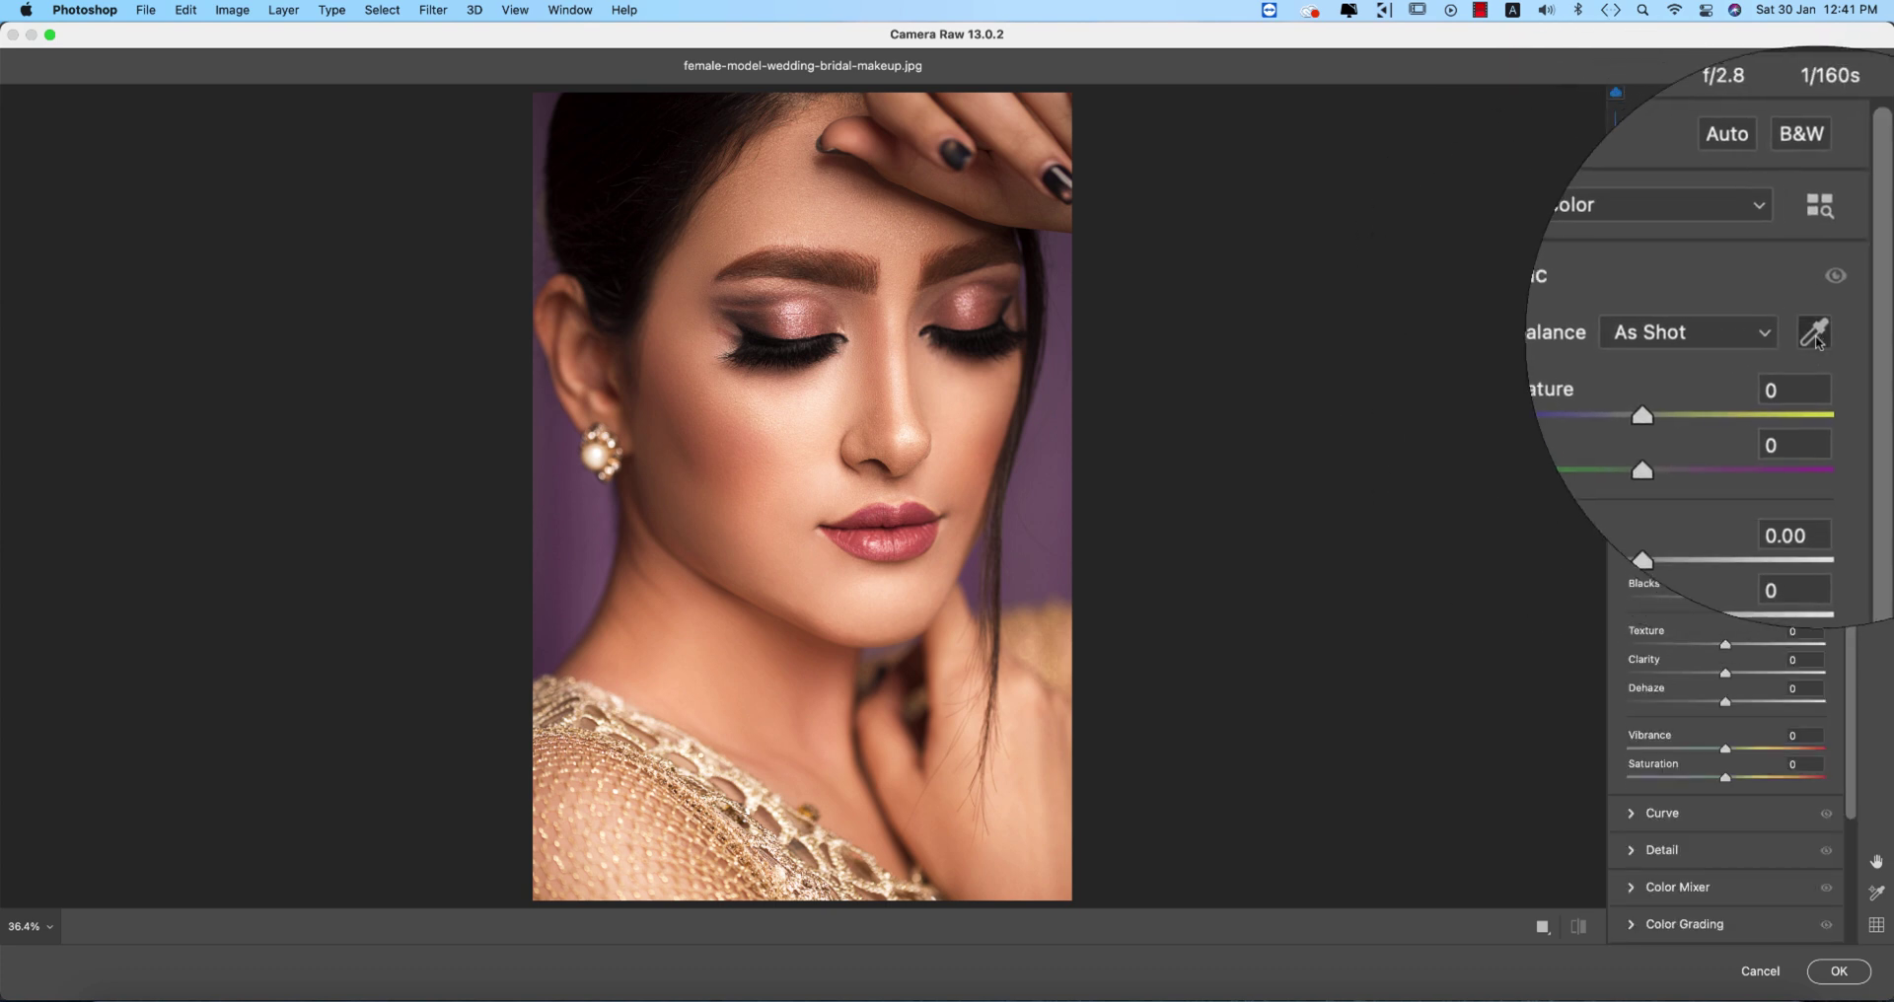
pyautogui.click(1815, 335)
pyautogui.click(907, 279)
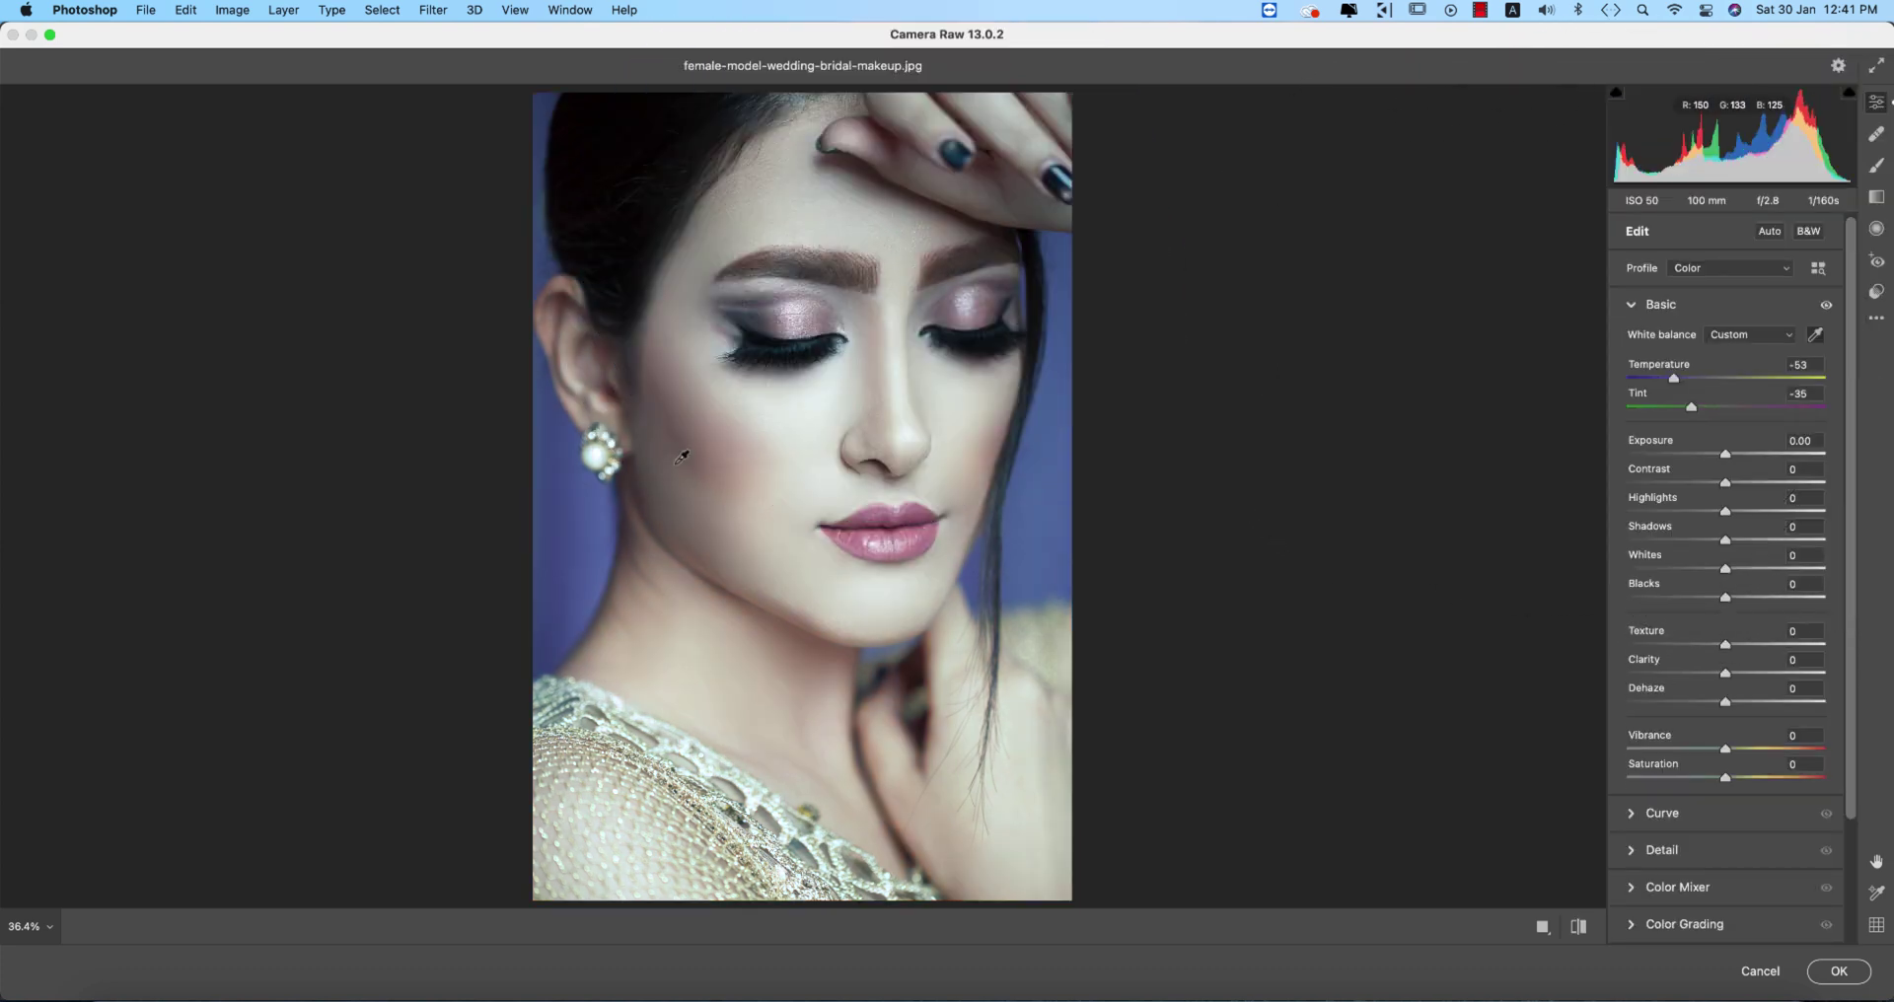
pyautogui.click(595, 443)
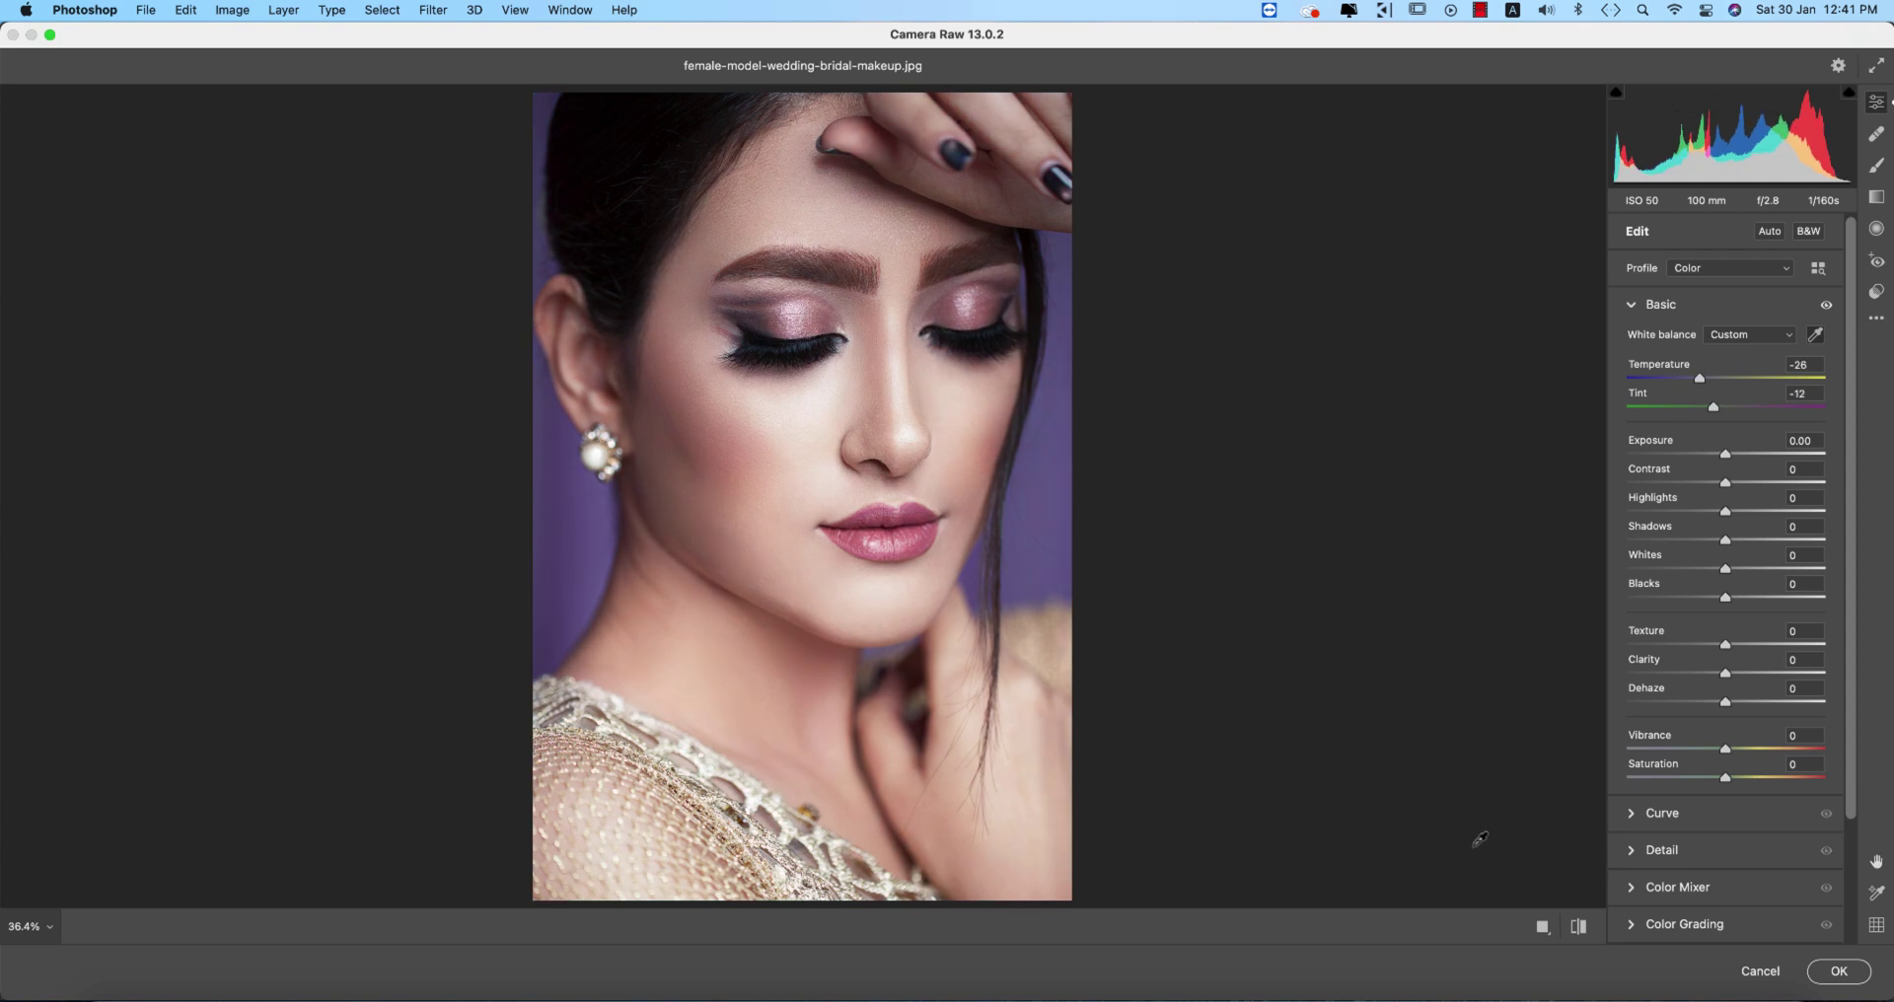
pyautogui.click(1577, 933)
# Set Exposure to -0.05, Contrast to +16, Highlights to -18, Shadows to -8, Whites to +5 and Blacks to +8.
pyautogui.moveTo(1725, 511); pyautogui.dragTo(1704, 513)
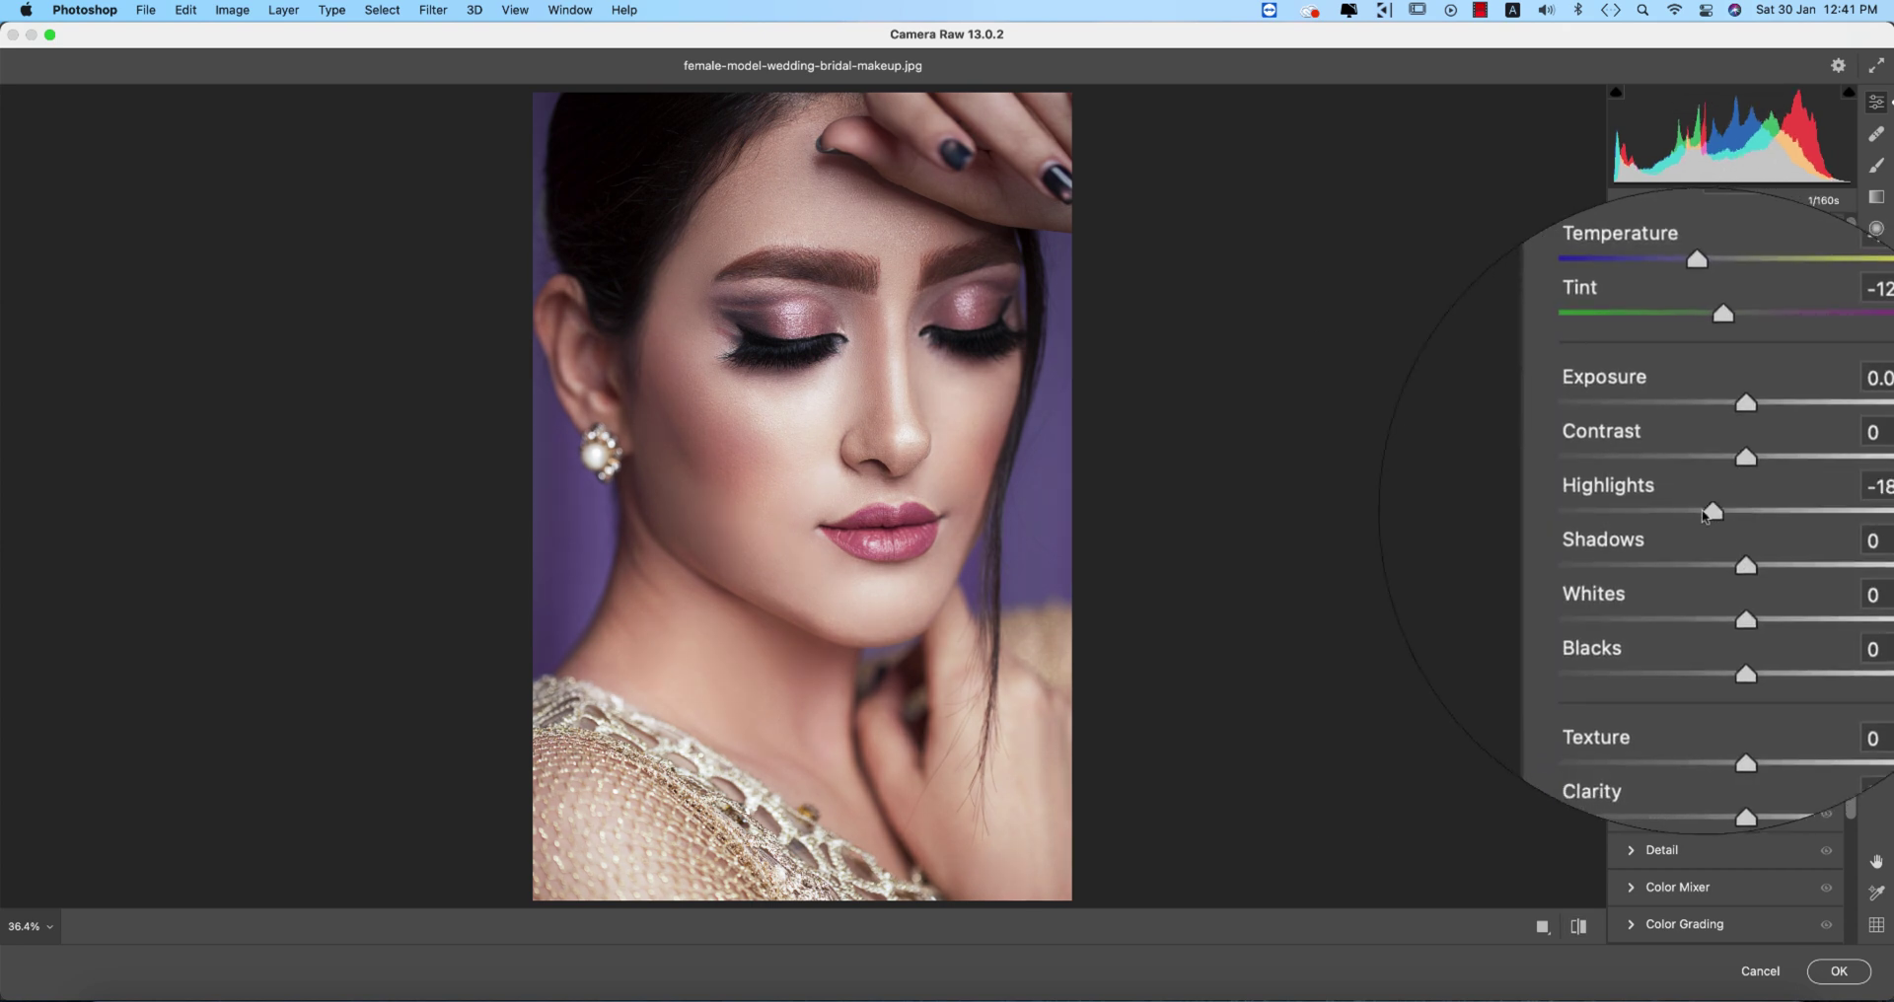
pyautogui.click(1725, 455)
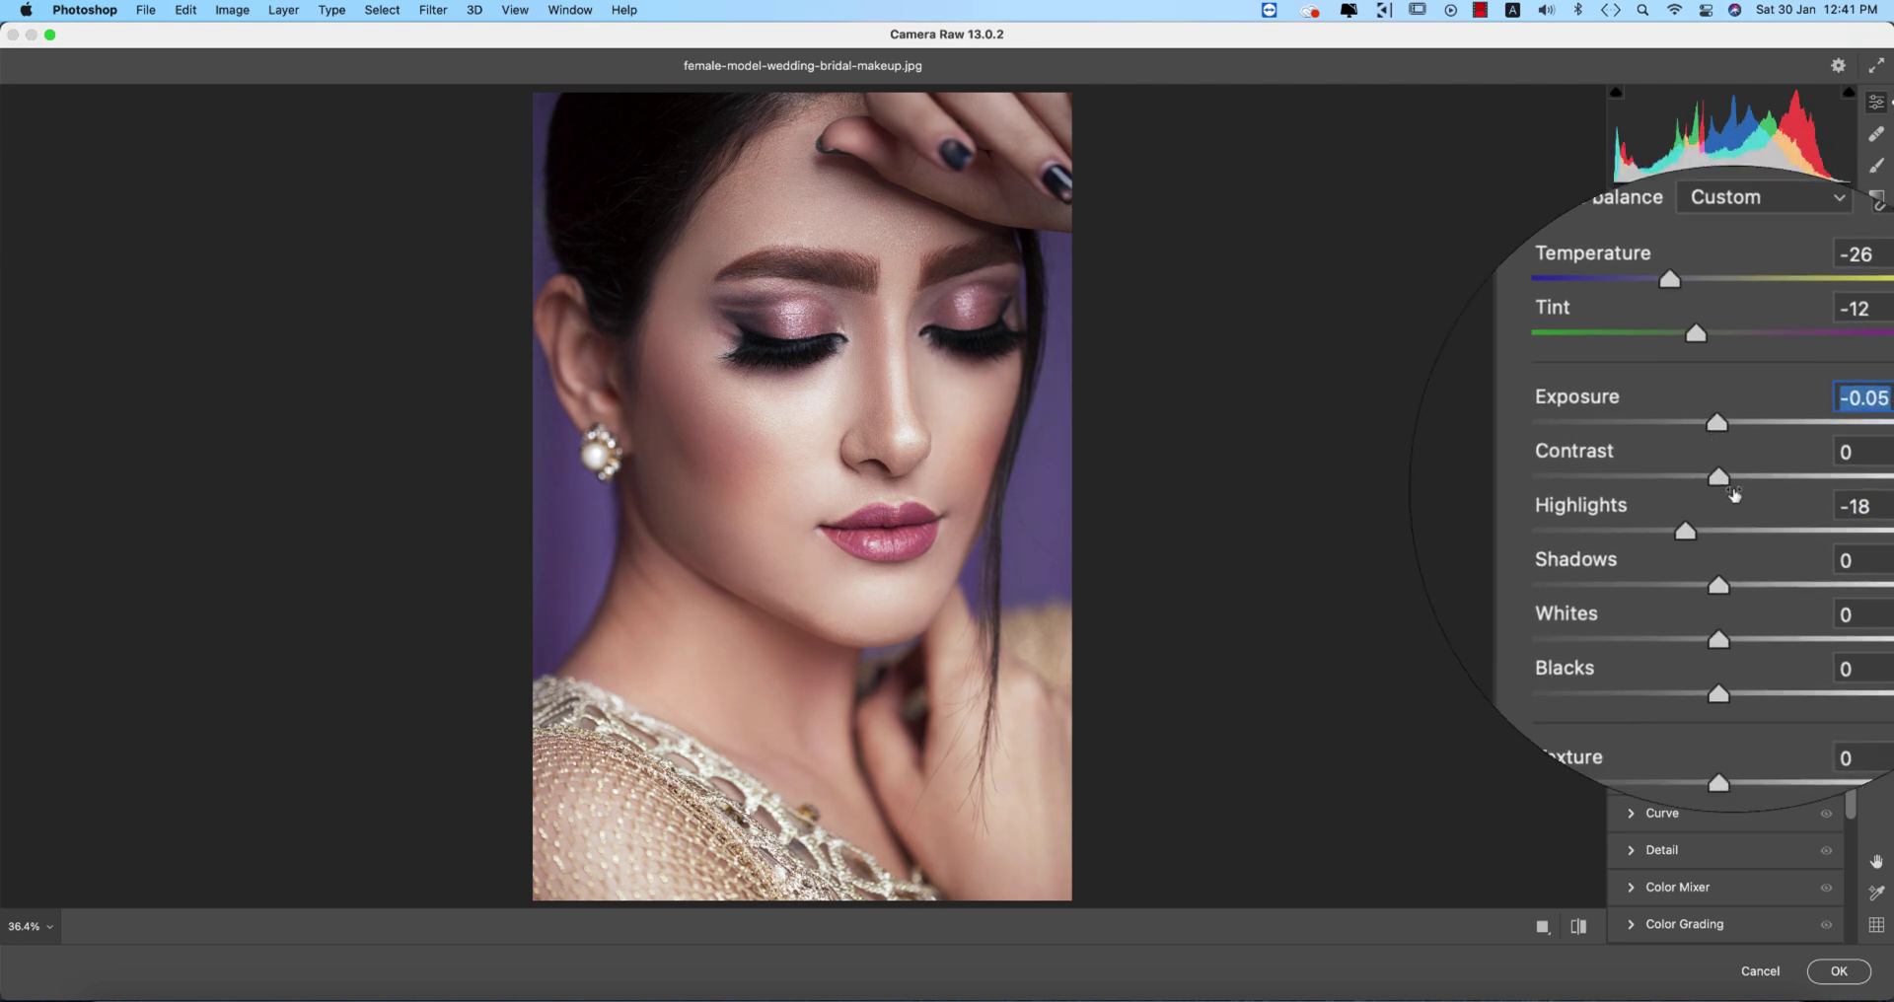
pyautogui.moveTo(1742, 488); pyautogui.dragTo(1710, 548)
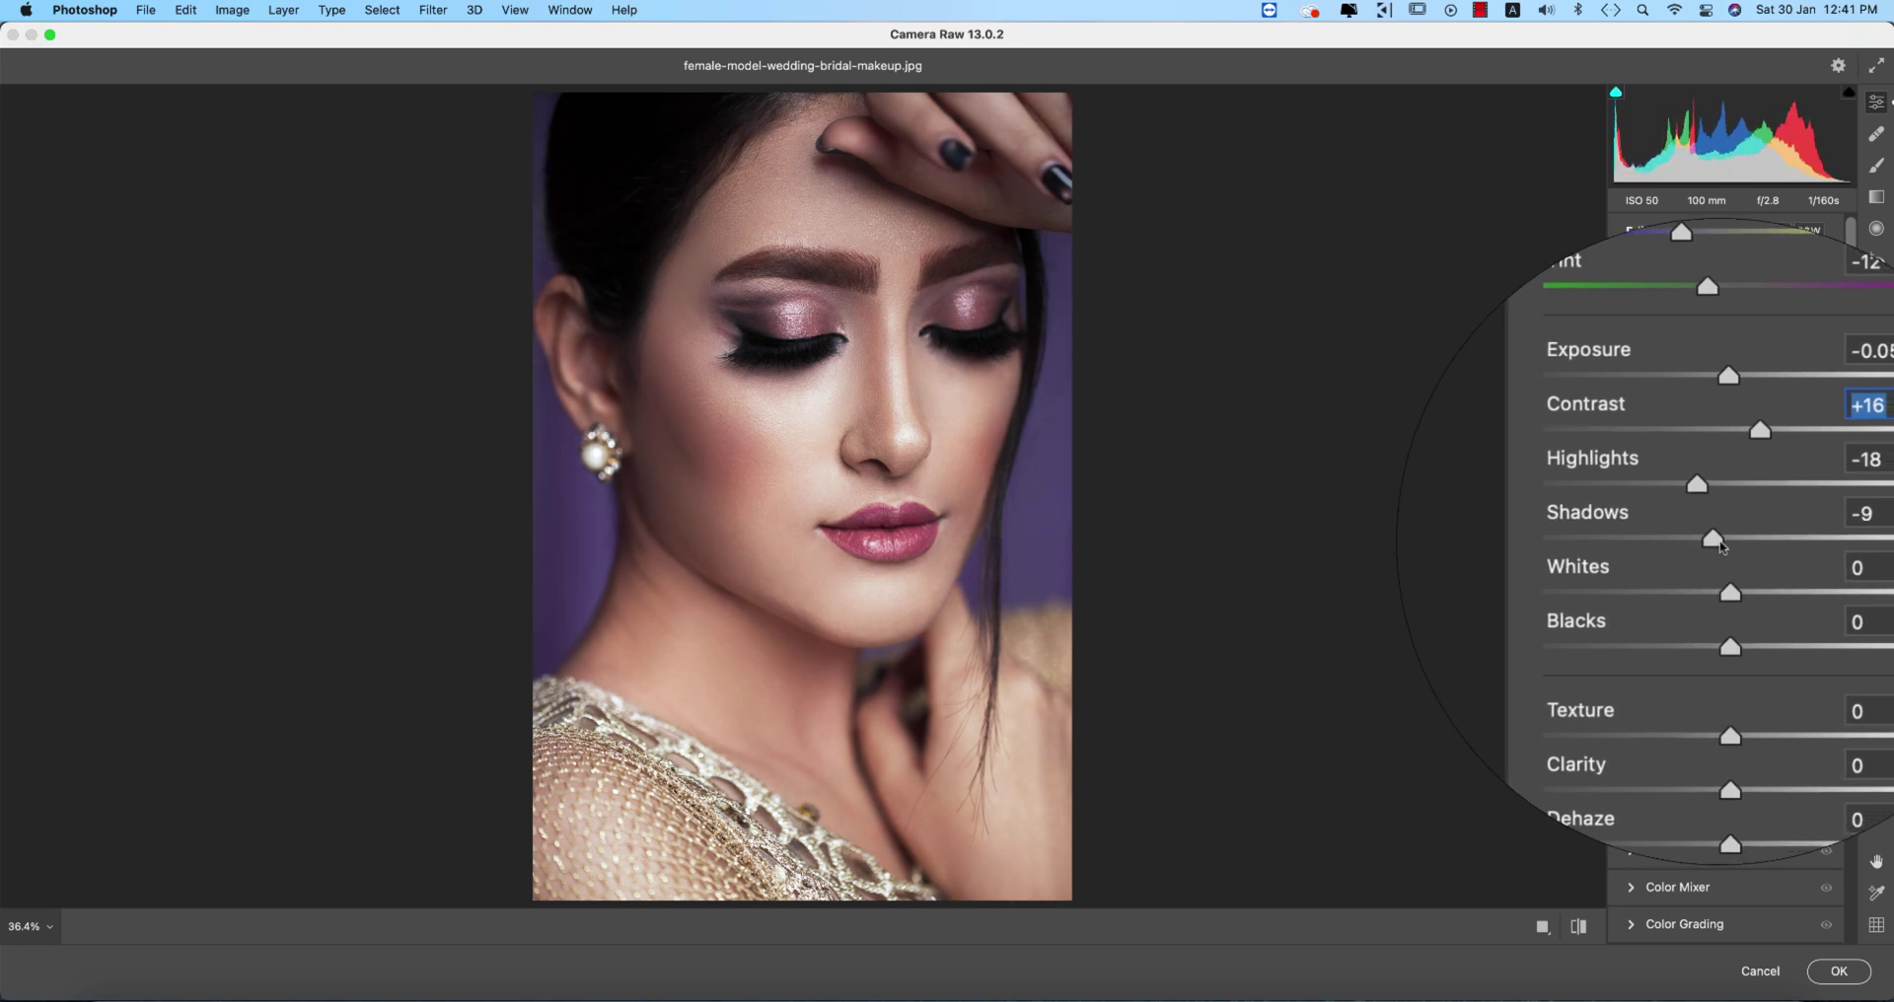
pyautogui.click(1717, 541)
pyautogui.moveTo(1729, 543); pyautogui.dragTo(1729, 650)
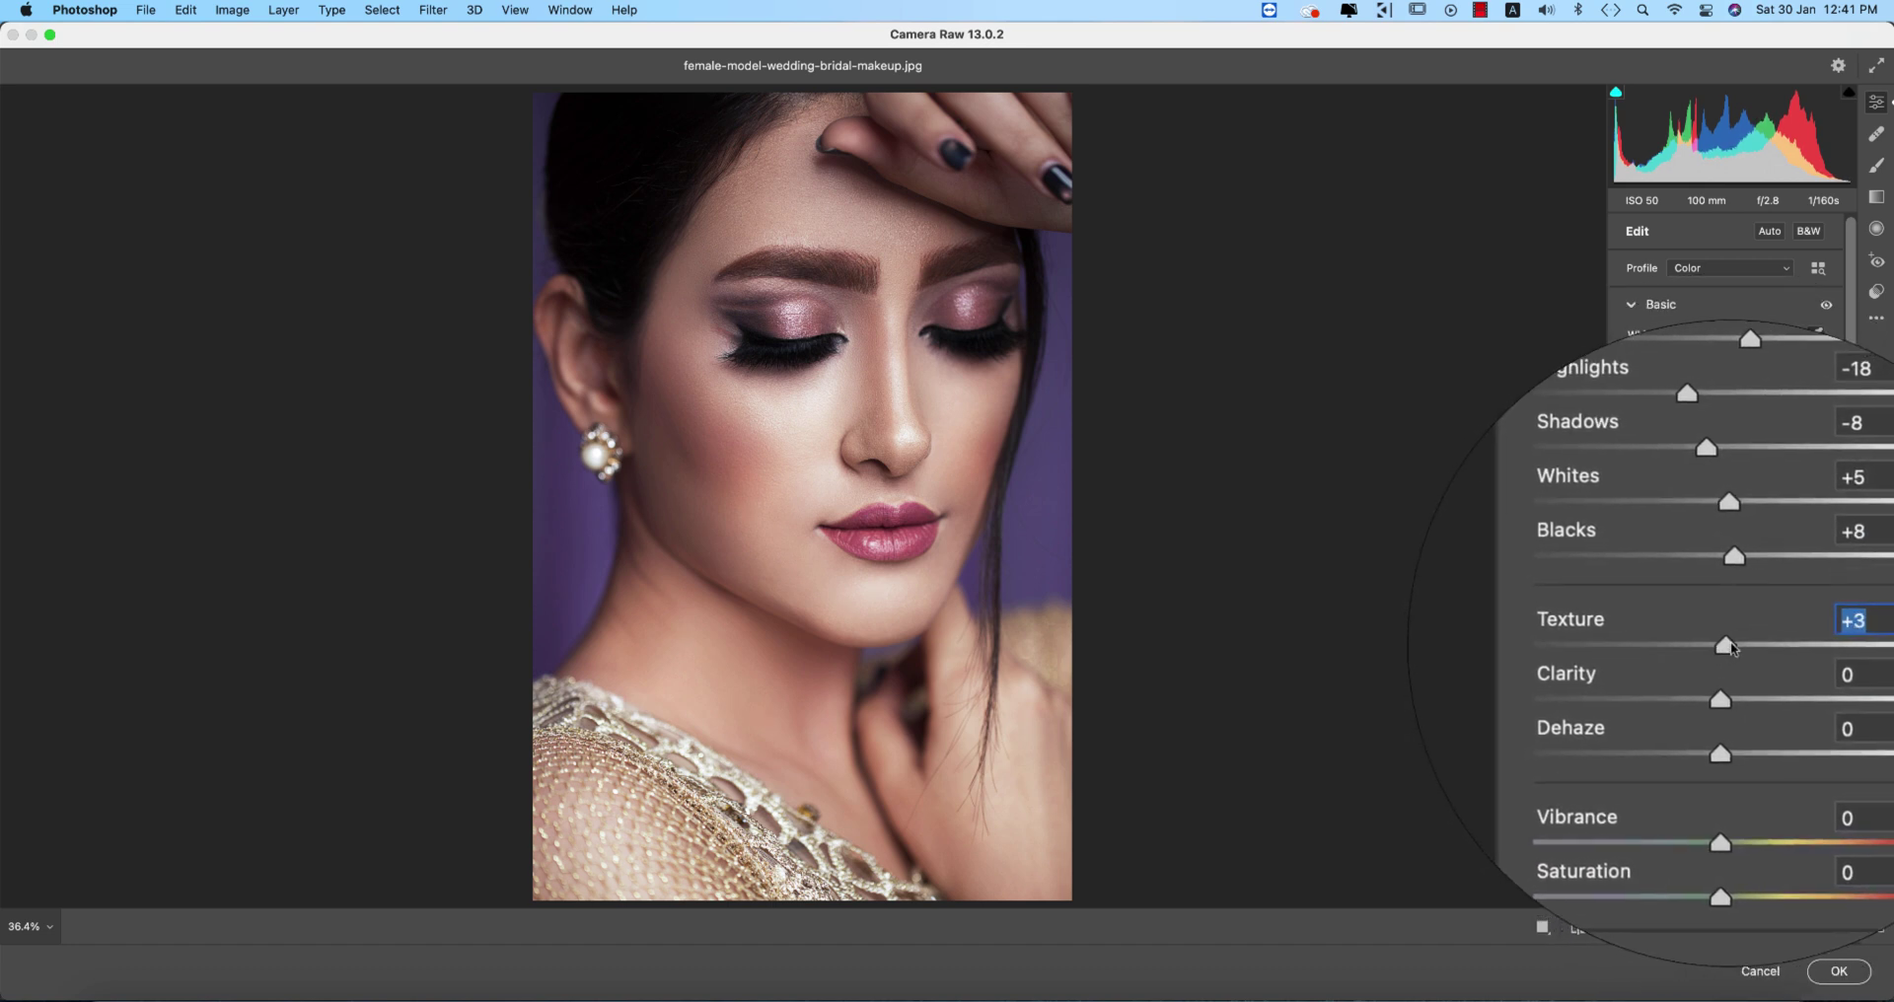
# Set Texture to +5, Clarity to -7, Dehaze to +4, Vibrance to -13 and Saturation to +4.
pyautogui.moveTo(1731, 676); pyautogui.dragTo(1689, 702)
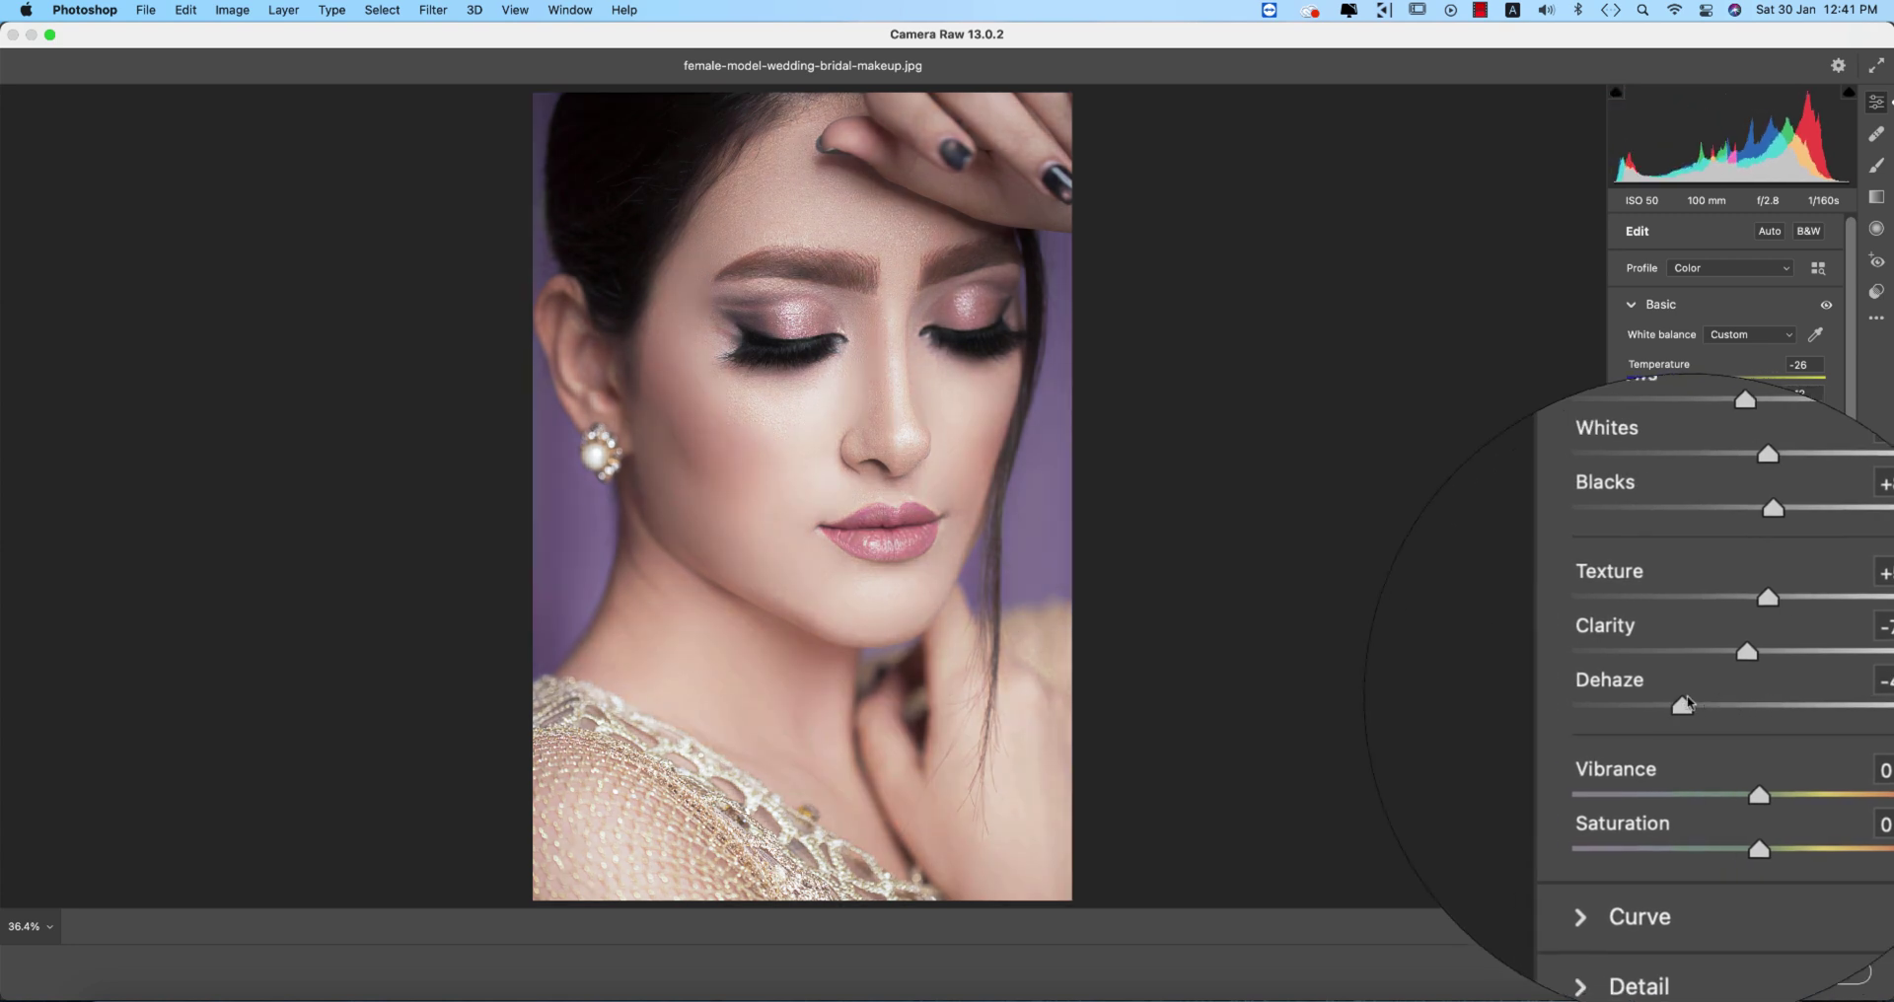
pyautogui.press('super+z')
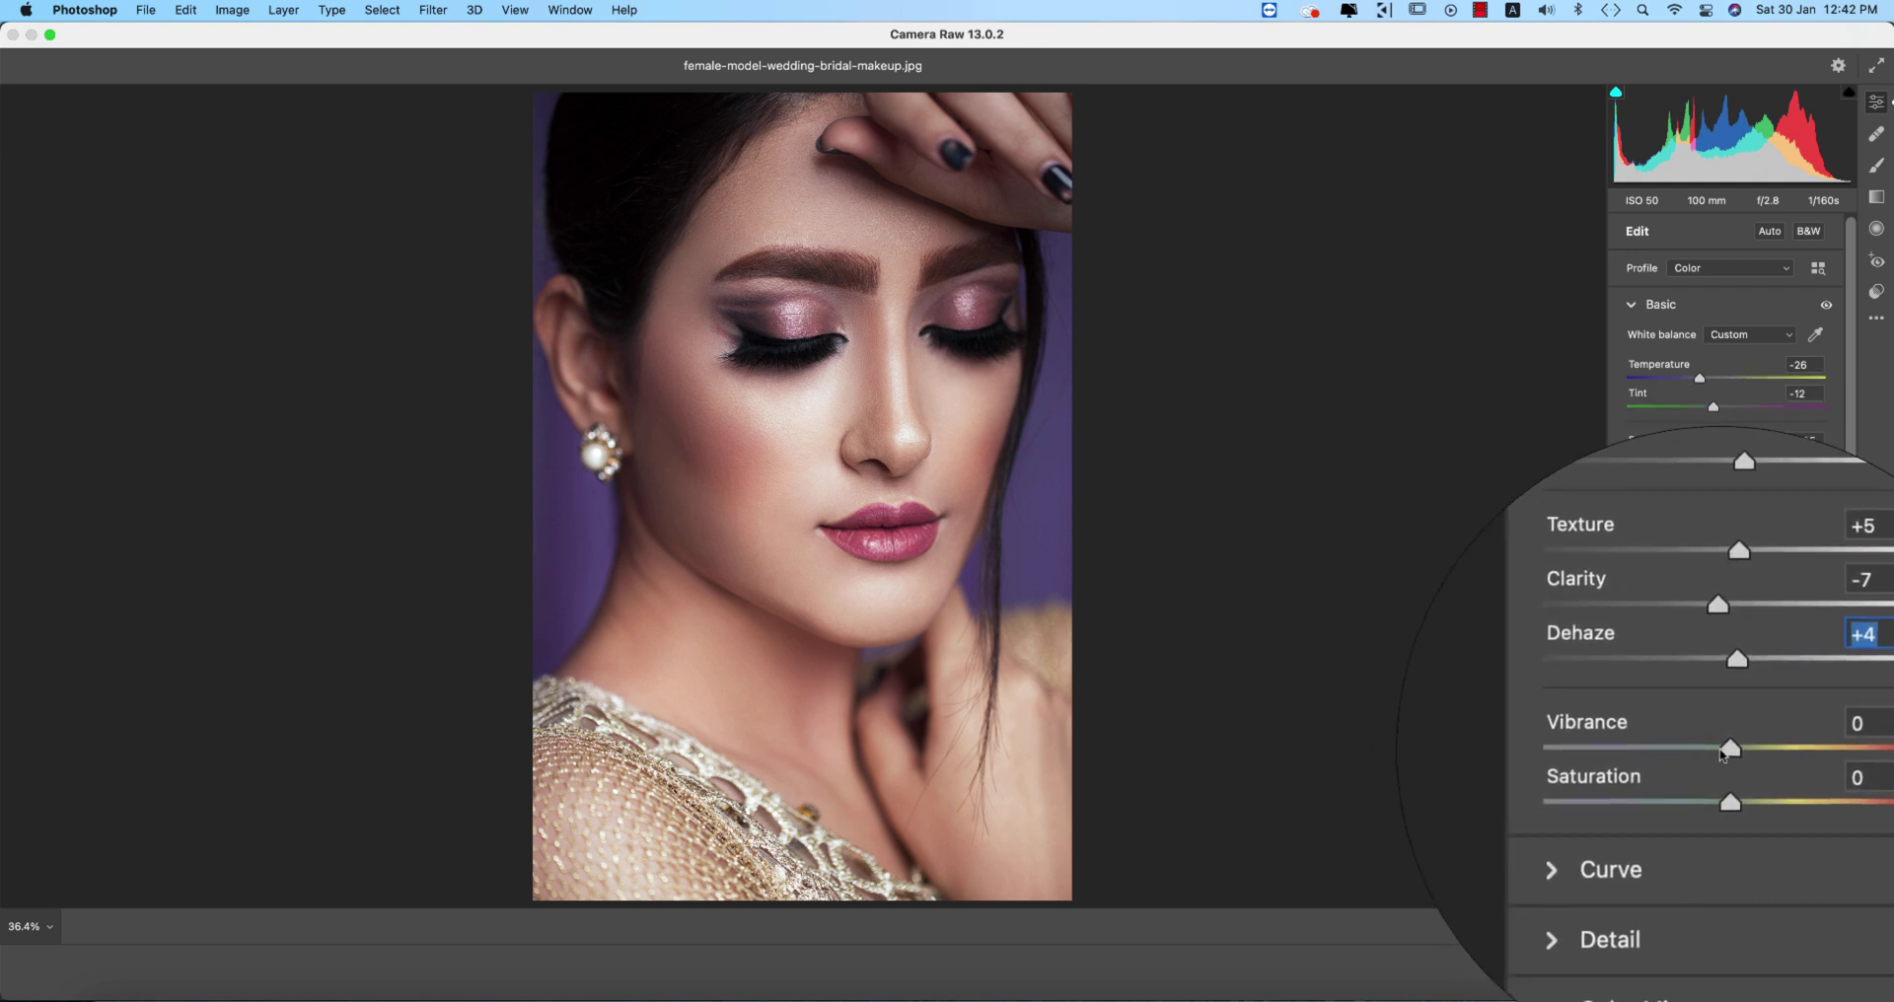
pyautogui.moveTo(1712, 750); pyautogui.dragTo(1710, 750)
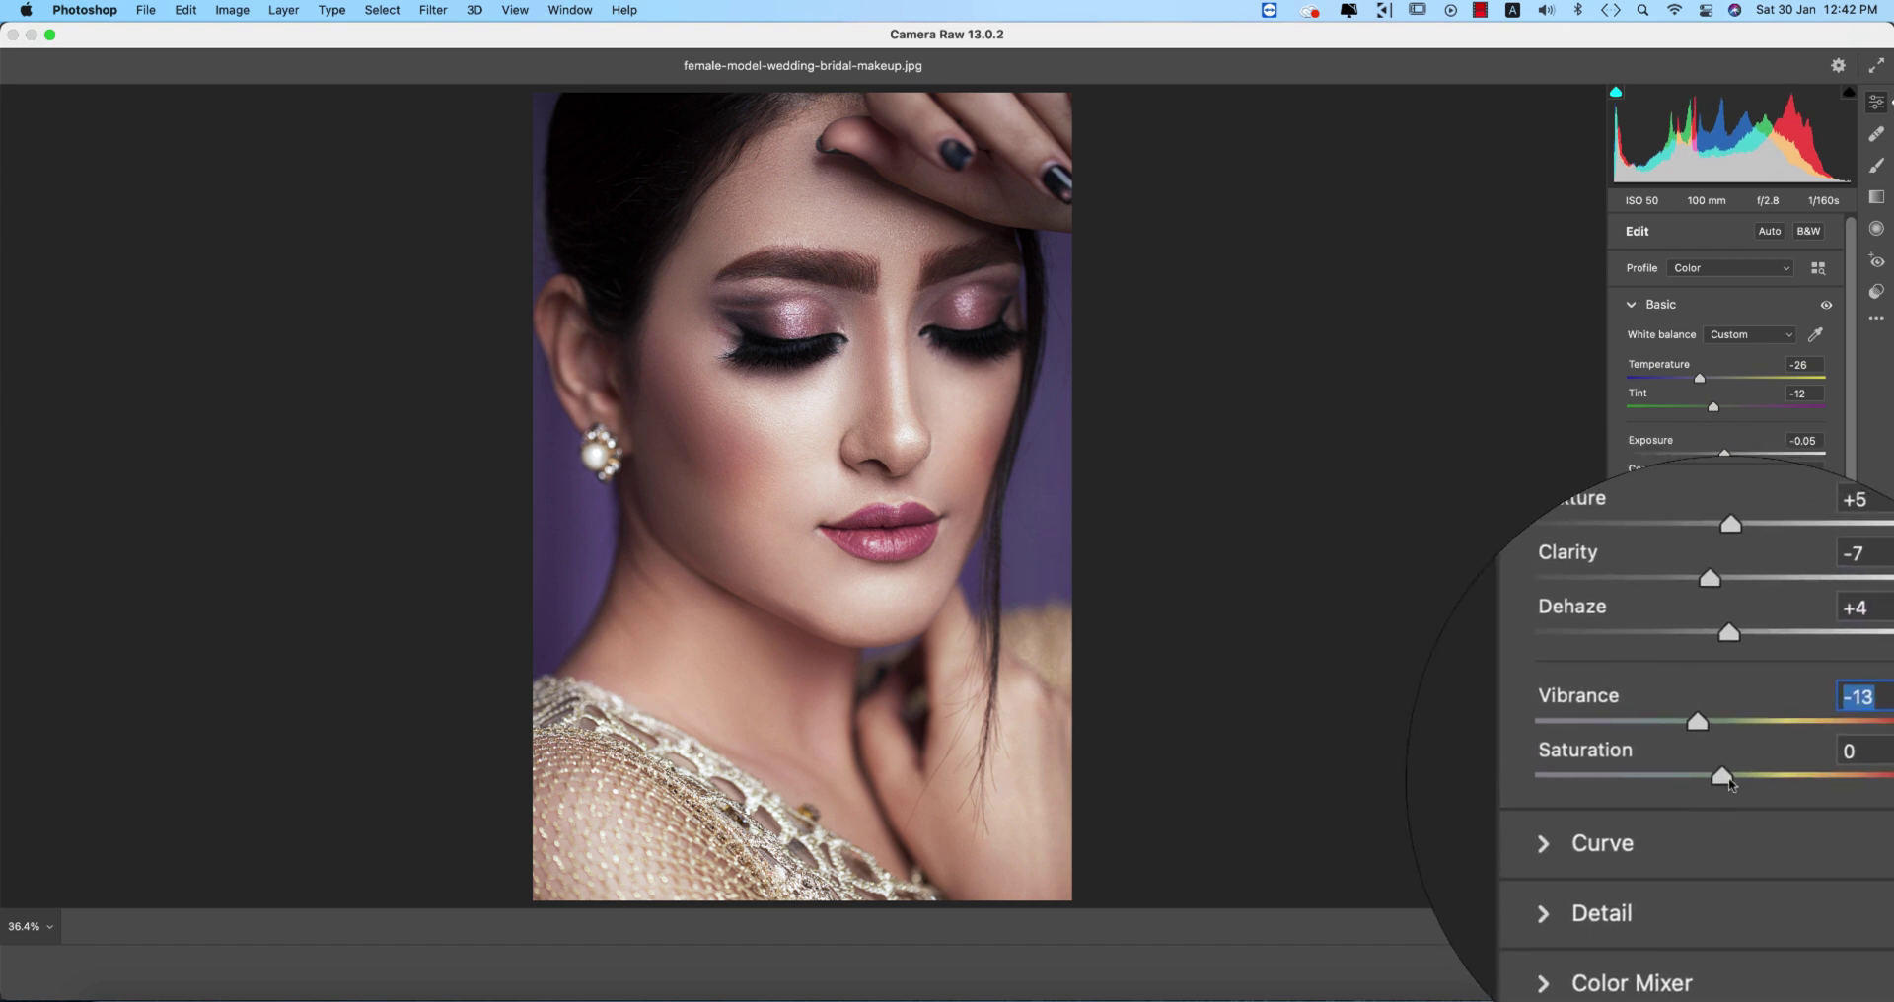
pyautogui.click(1730, 778)
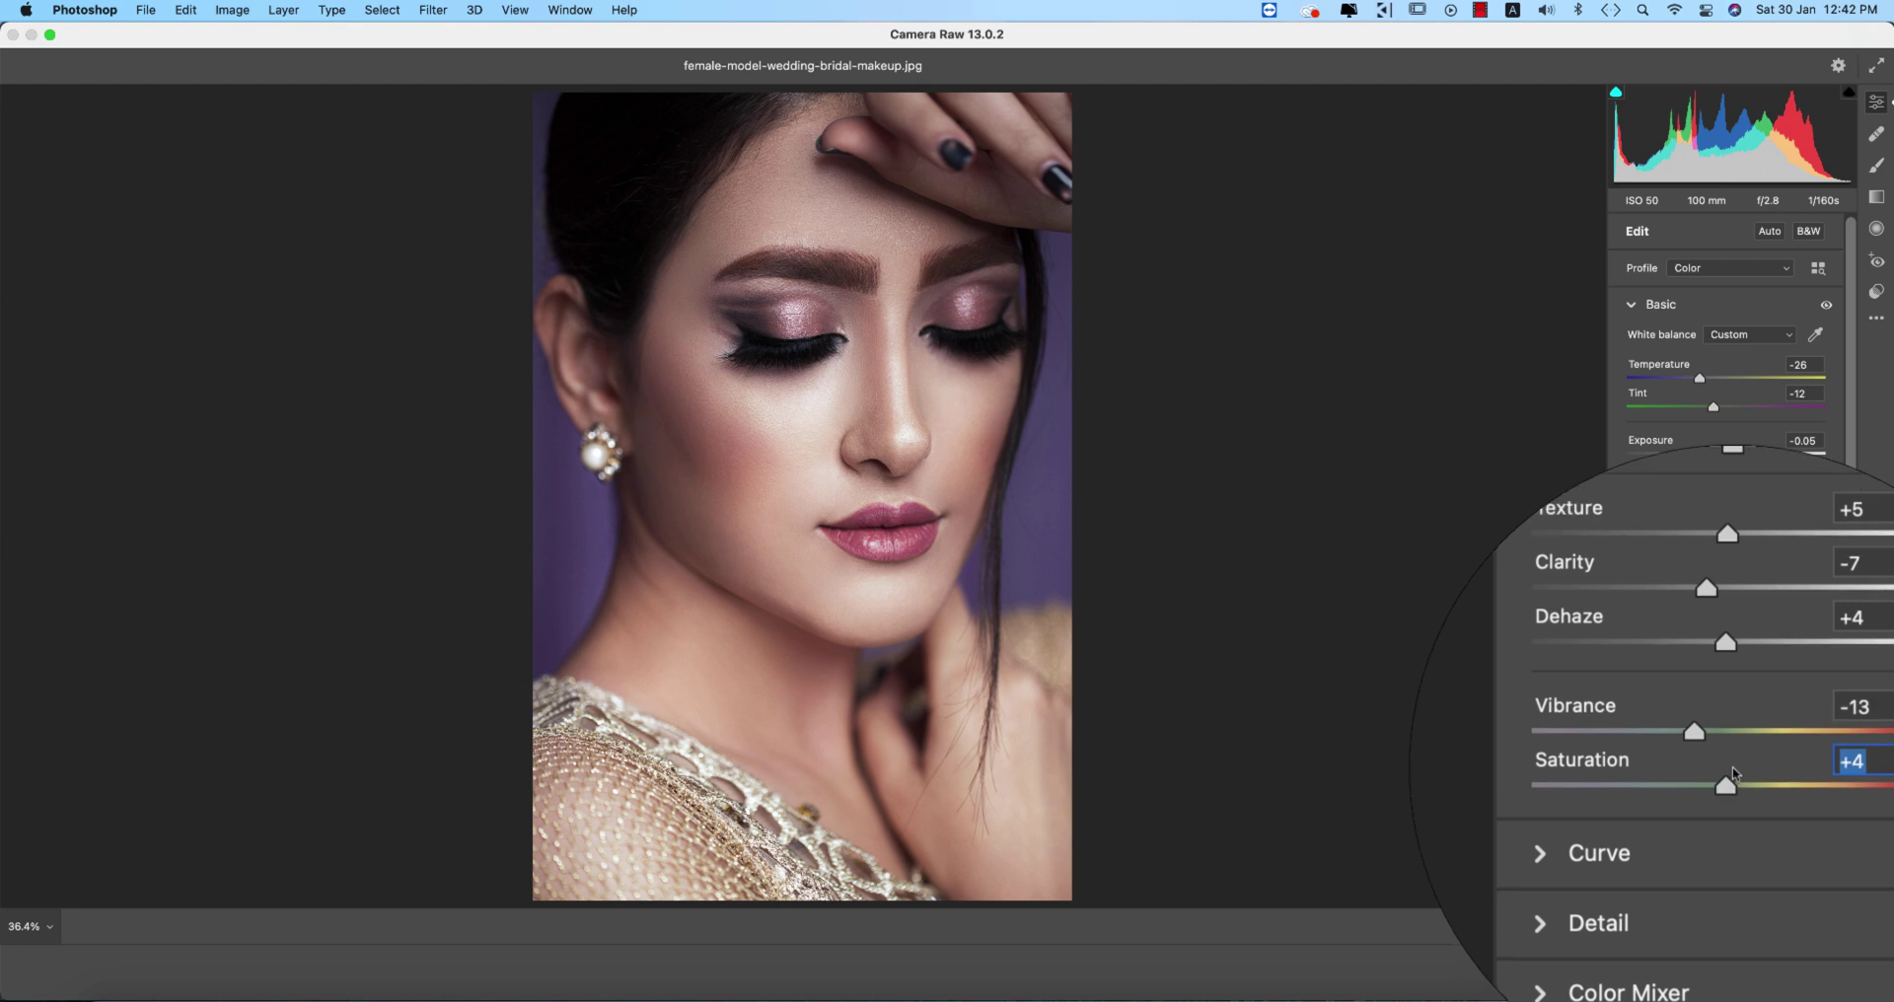
# Compare the portrait with and without the basic Camera Raw adjustments.
pyautogui.click(1633, 308)
pyautogui.click(1579, 928)
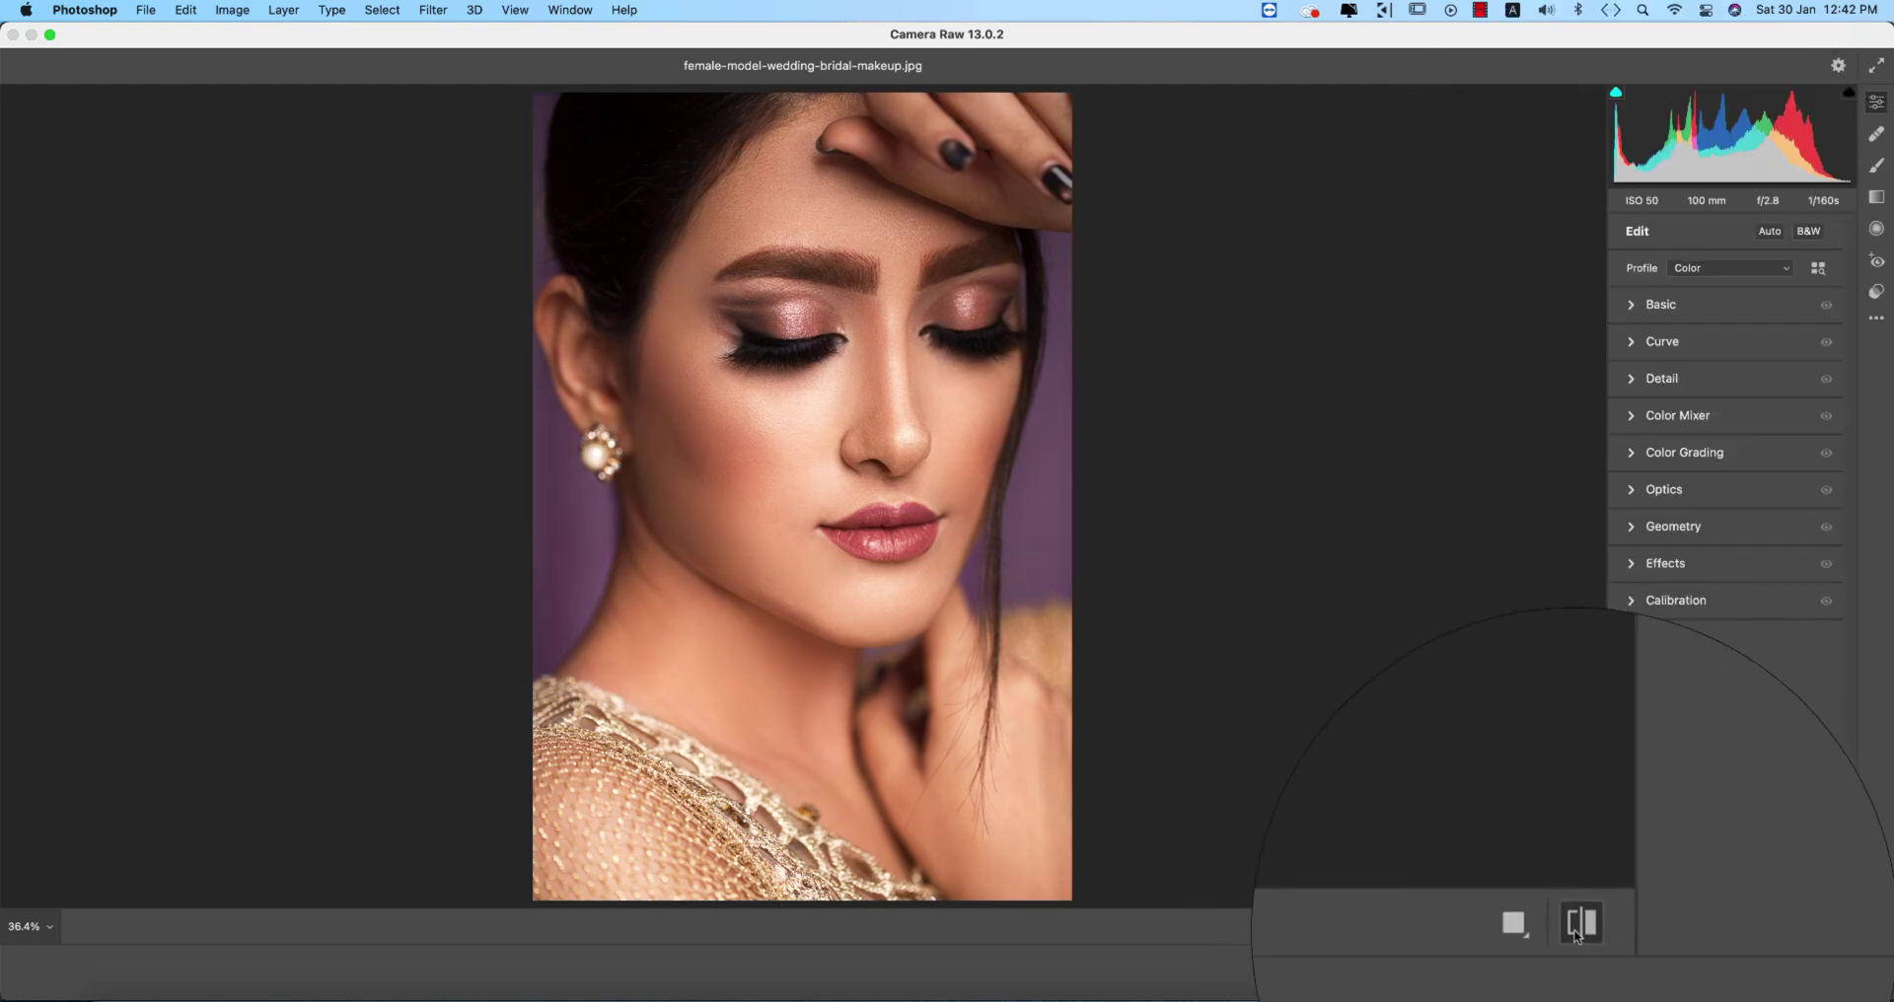
pyautogui.click(1576, 935)
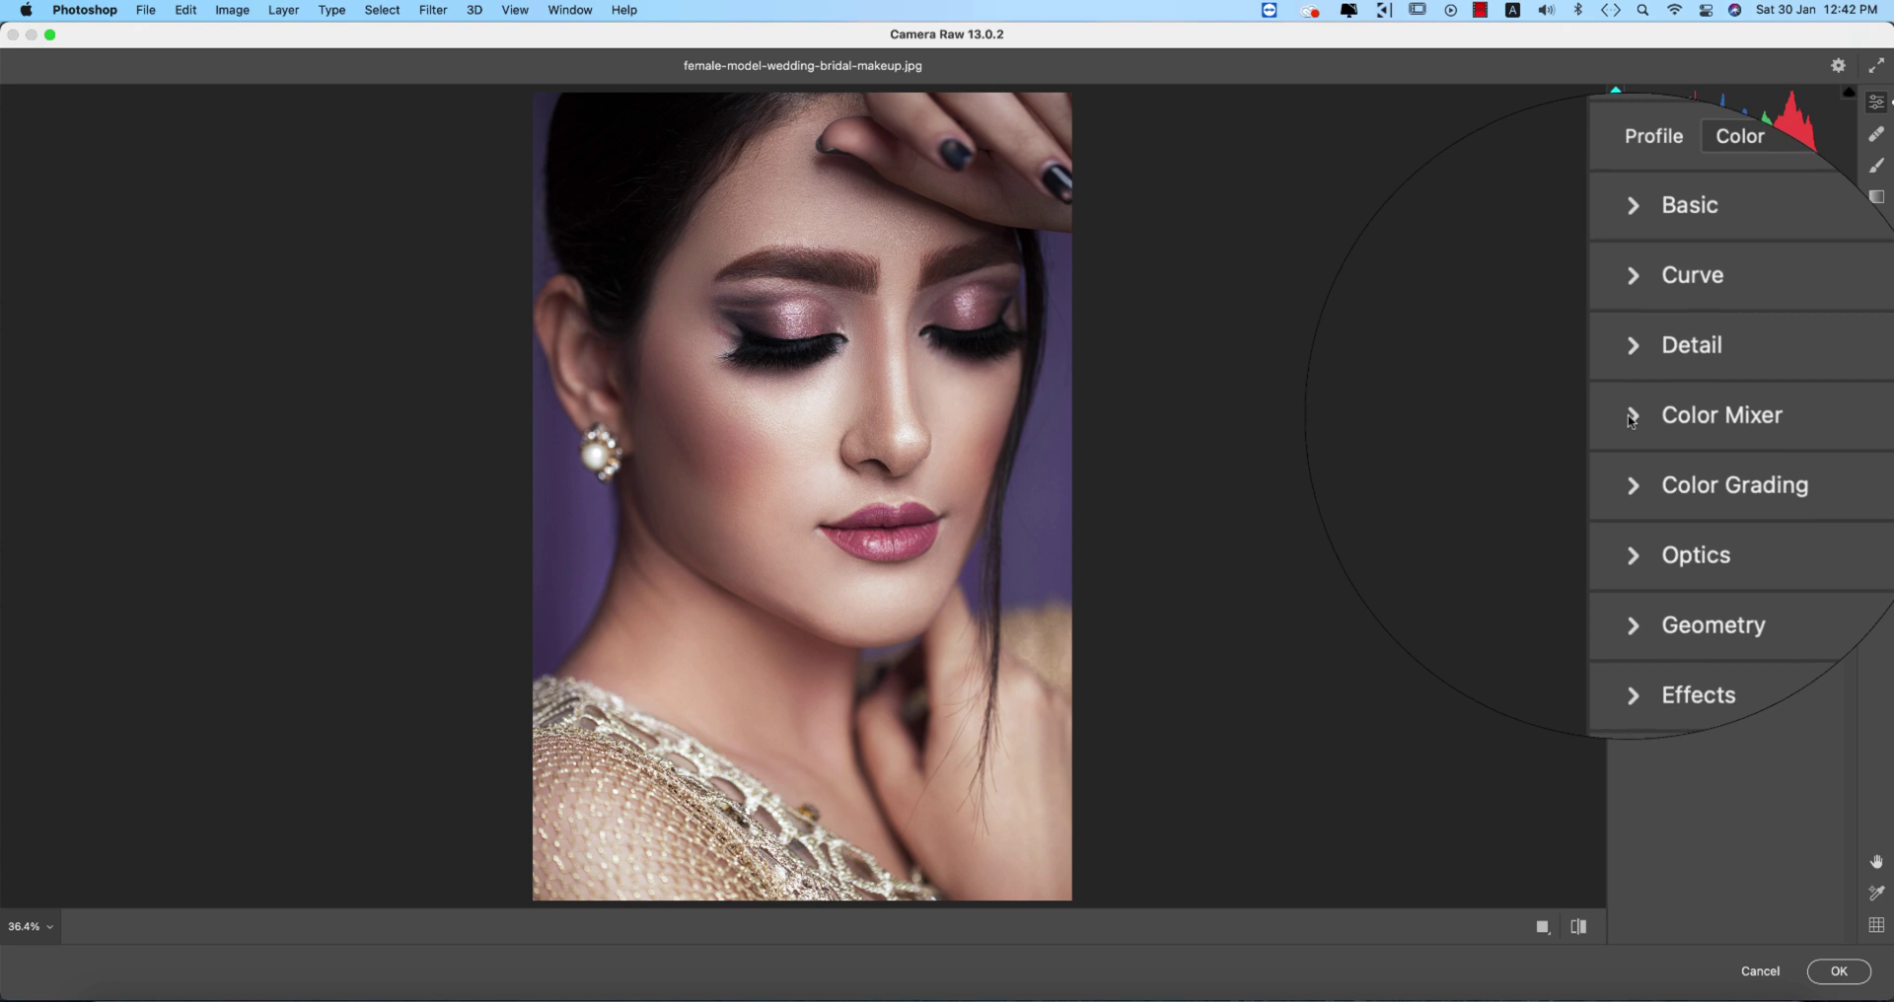
# Set Sharpening to 23, Noise Reduction to 12 and Color Noise Reduction to 24, checking the face up close.
pyautogui.click(1634, 375)
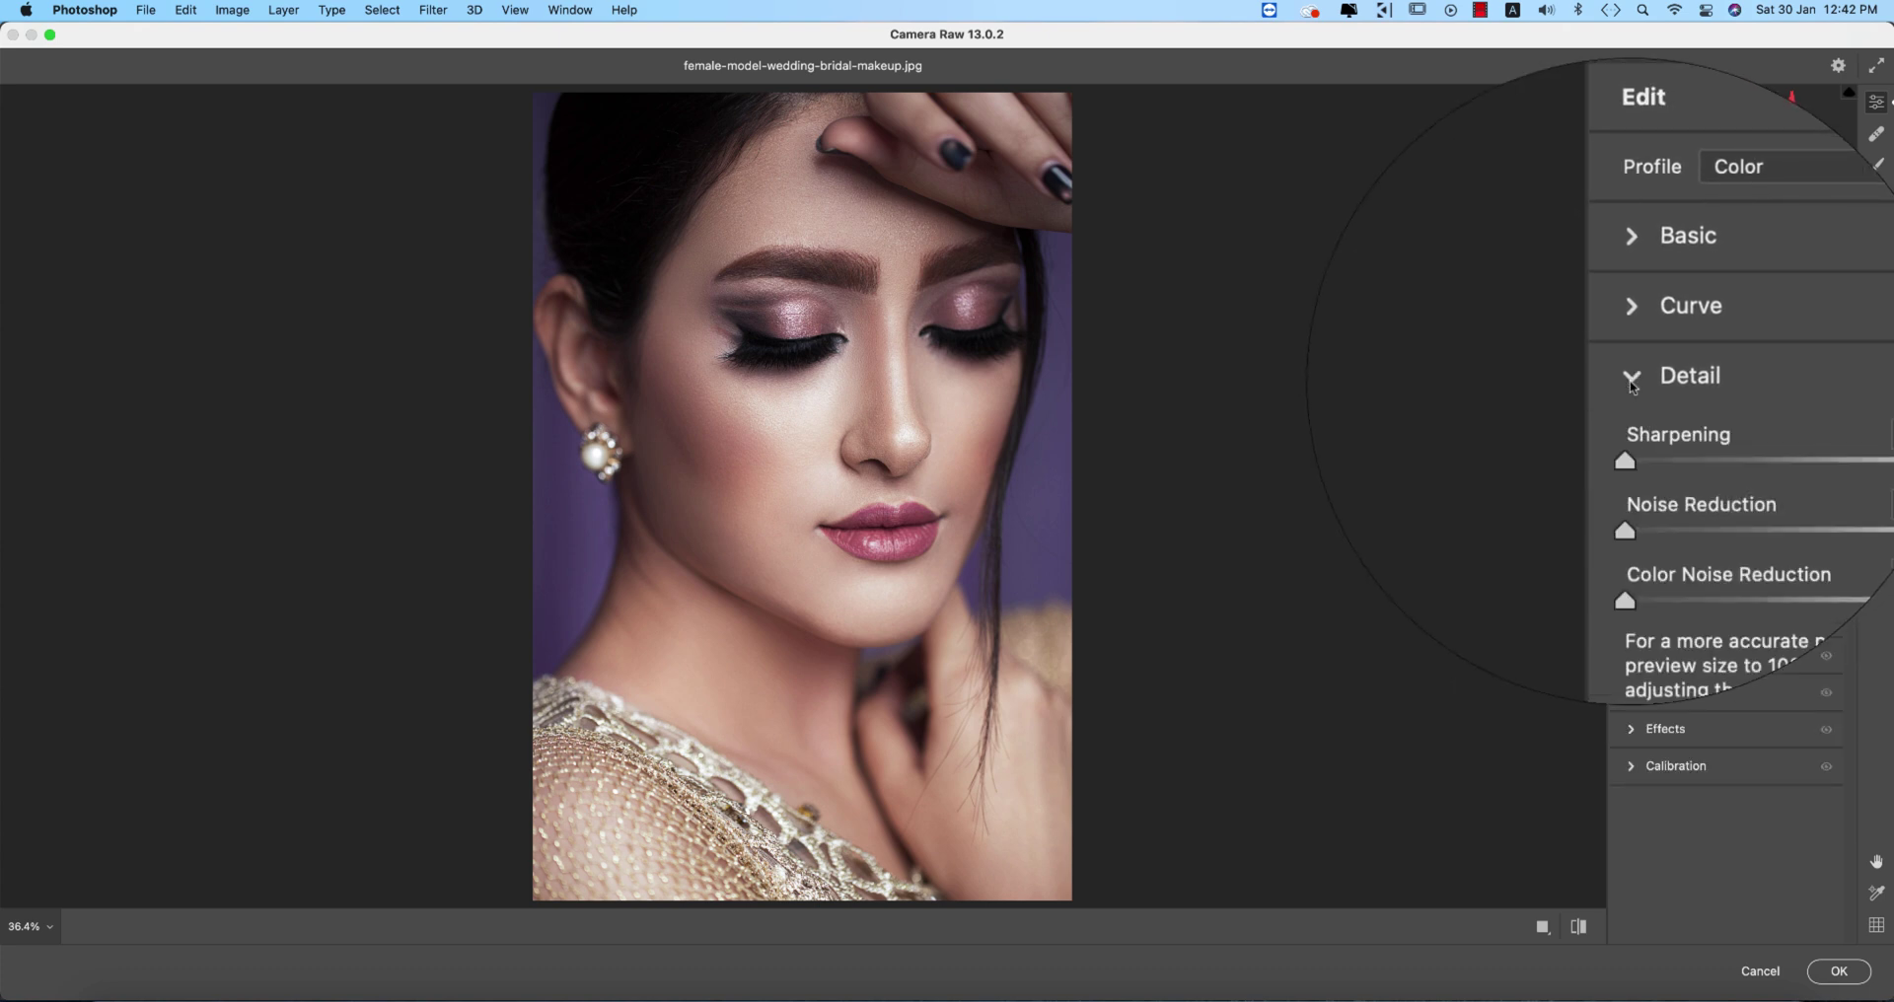
pyautogui.moveTo(1630, 460); pyautogui.dragTo(1675, 500)
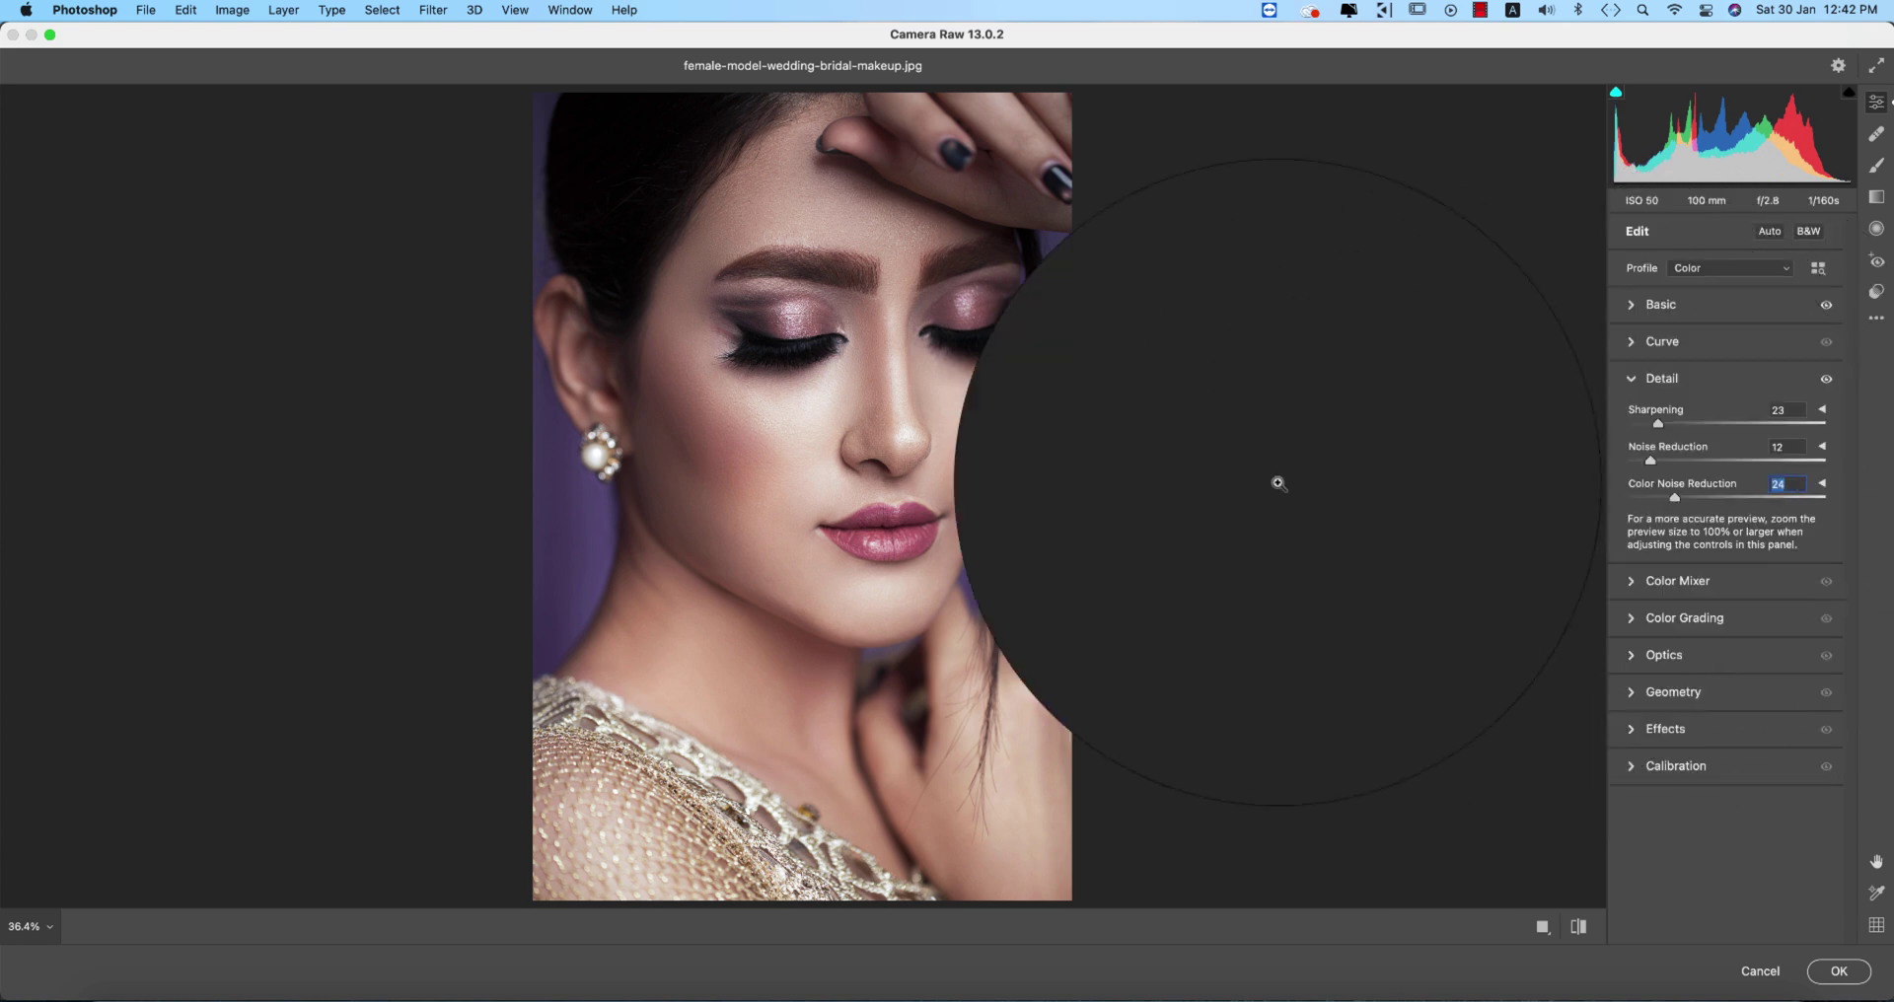
pyautogui.click(800, 454)
pyautogui.click(800, 454)
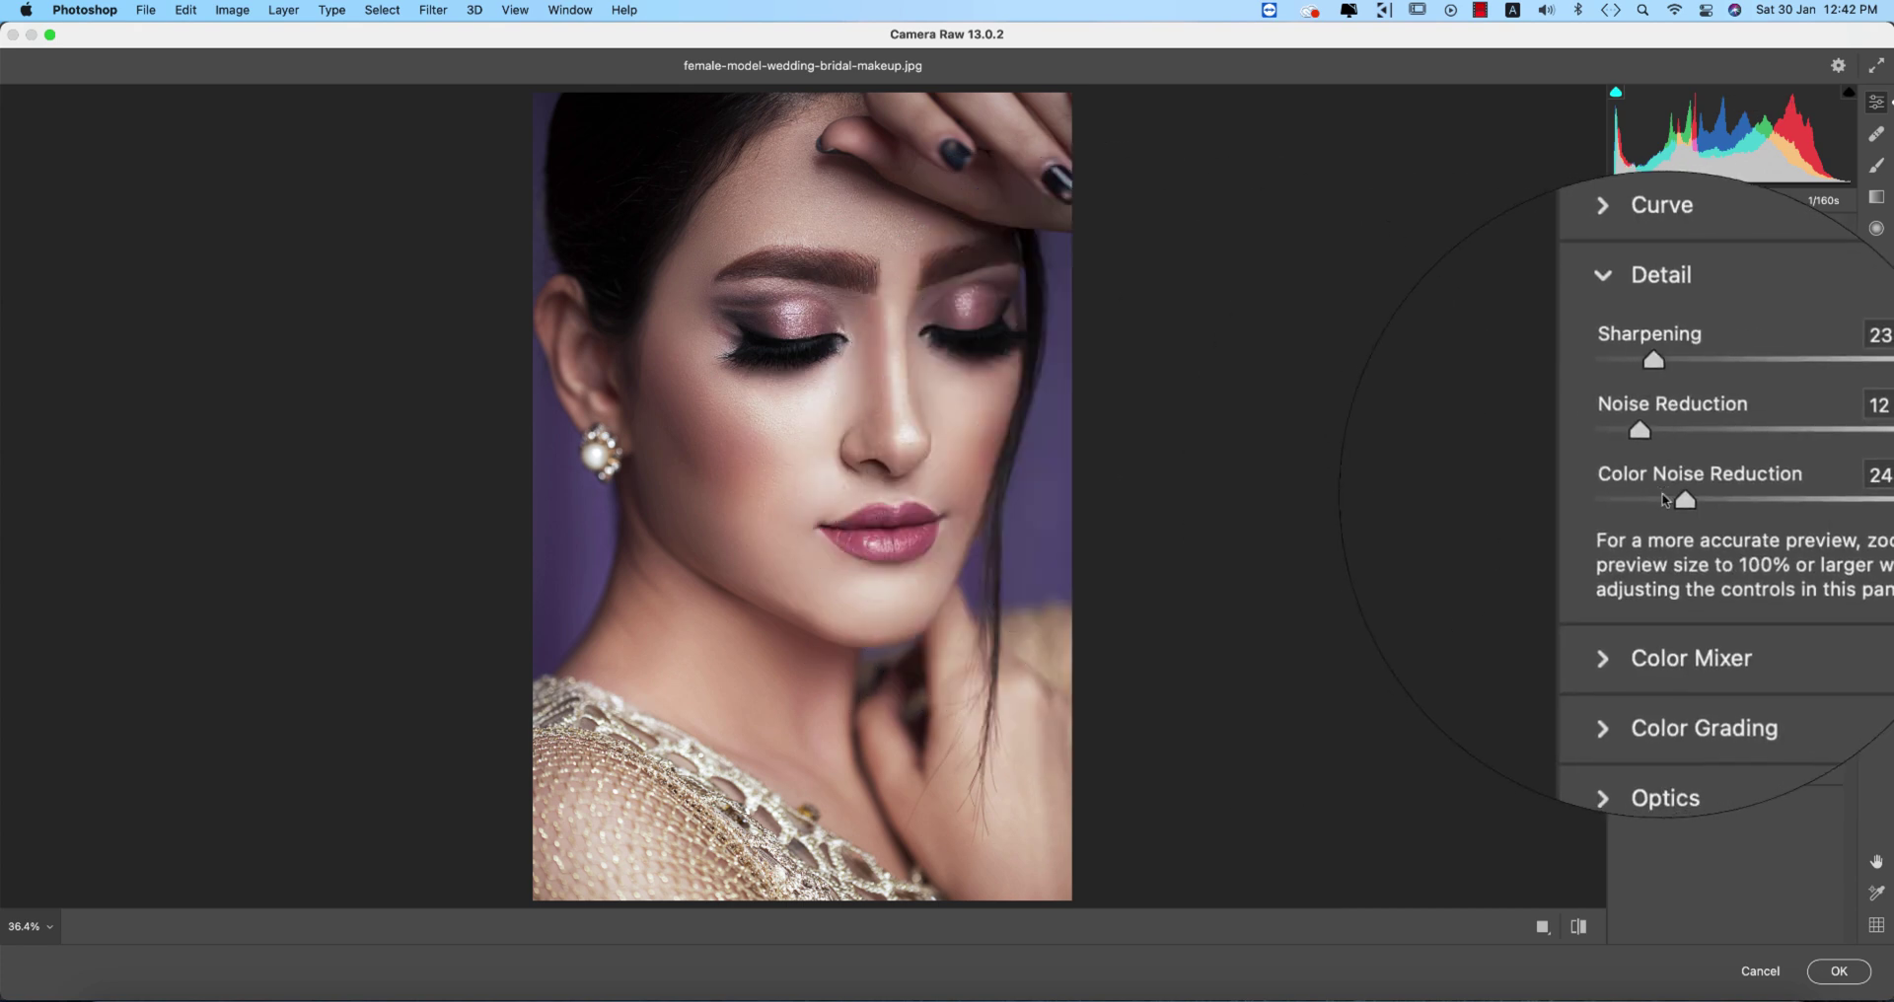
pyautogui.scroll(2, 1663, 498)
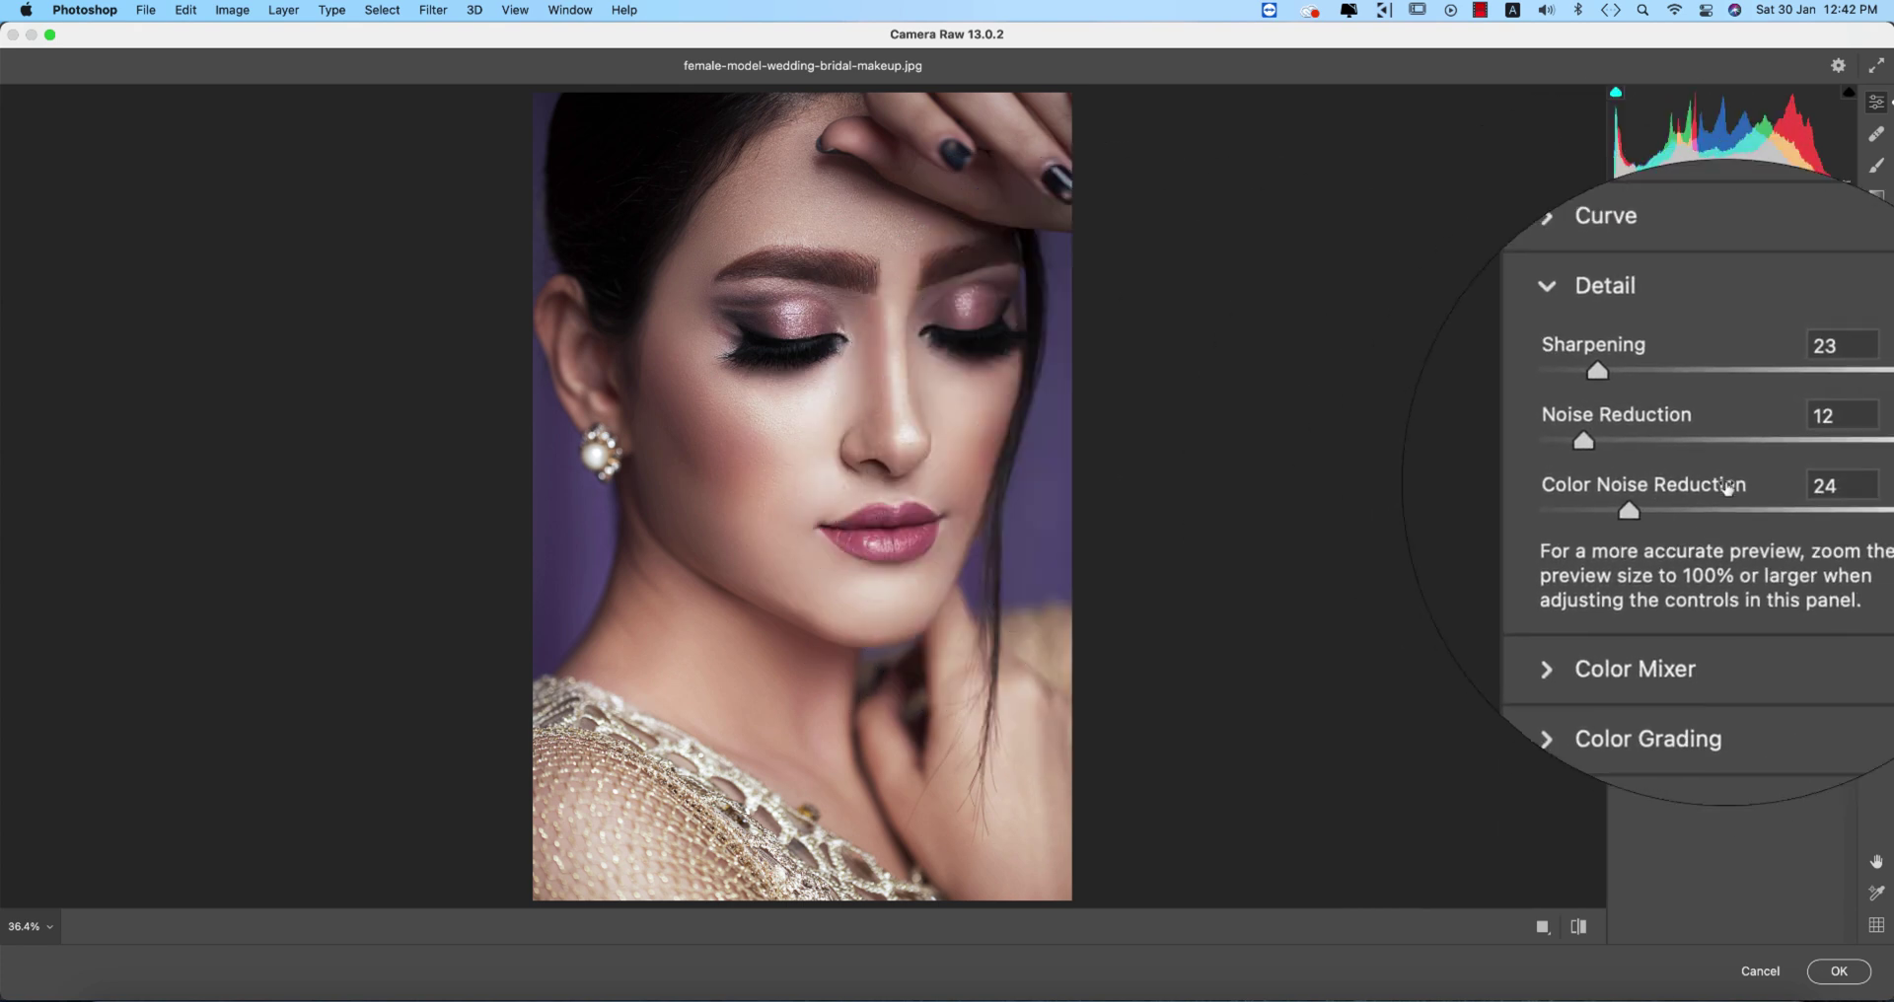
pyautogui.click(1789, 477)
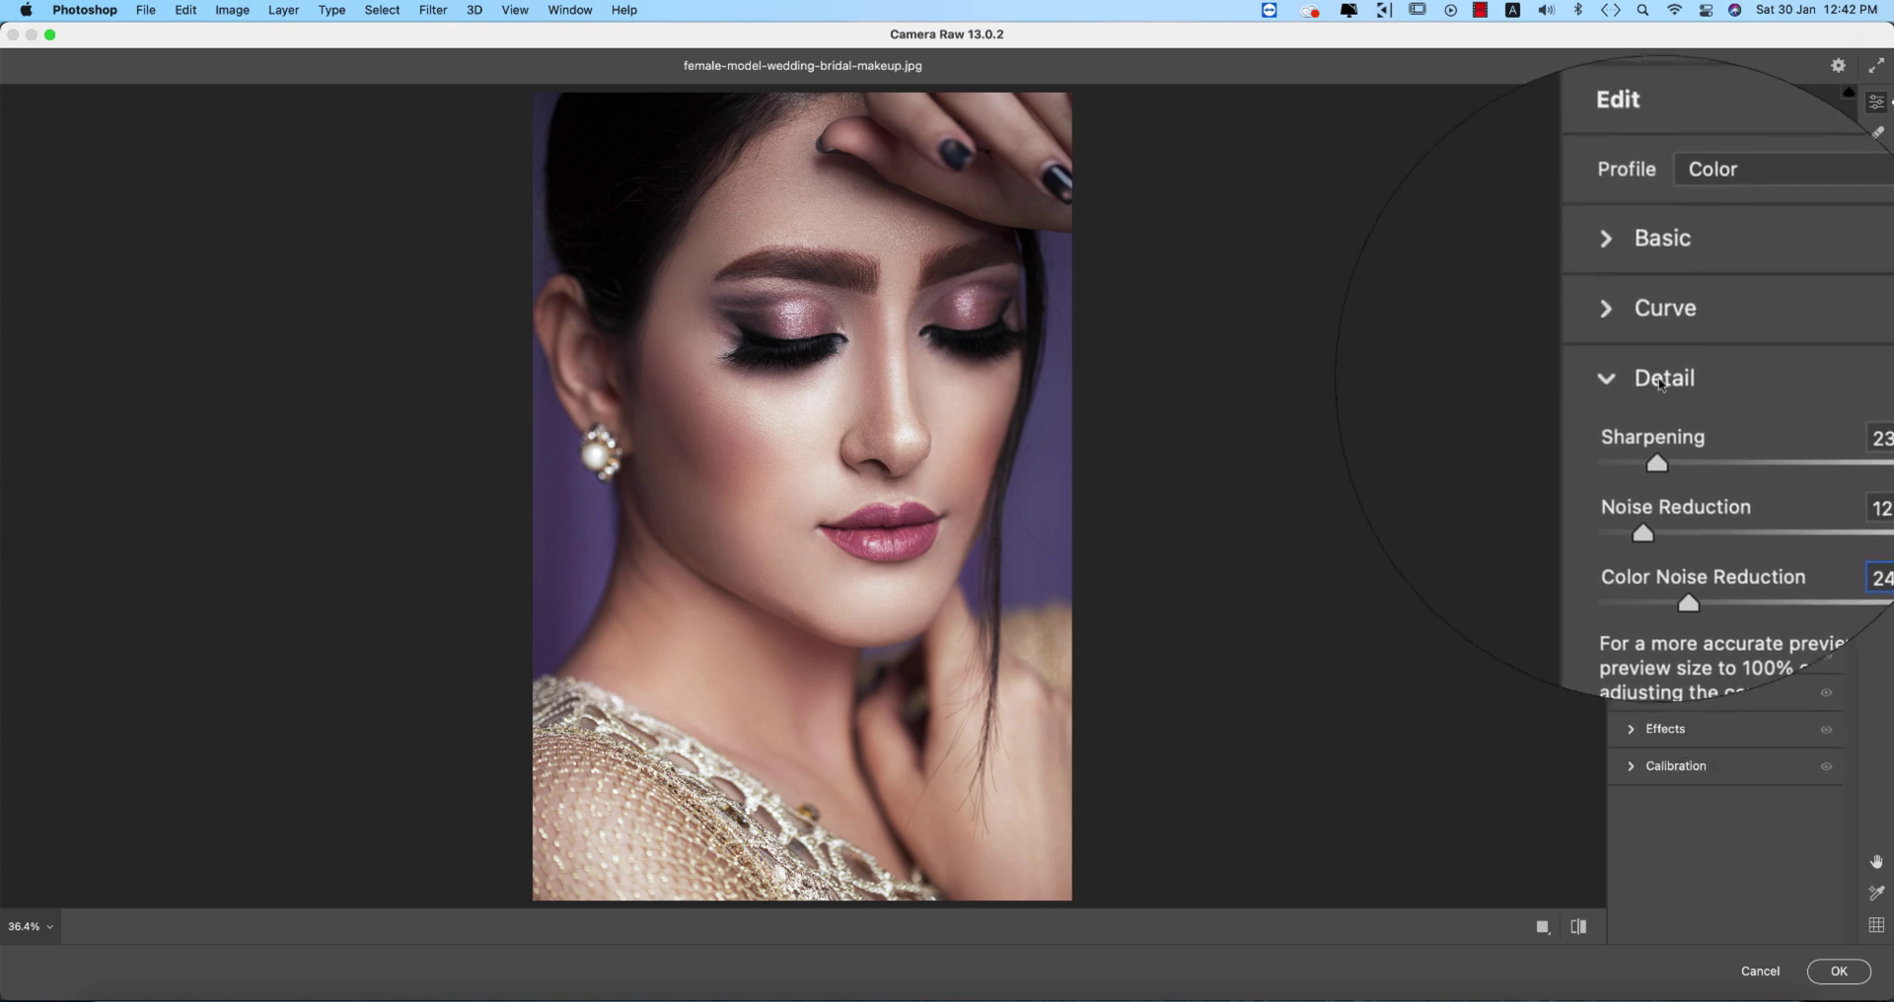
pyautogui.click(1633, 387)
# In the Color Mixer, set the Purples hue to -8 and shift the Blues hue toward aqua.
pyautogui.click(1633, 415)
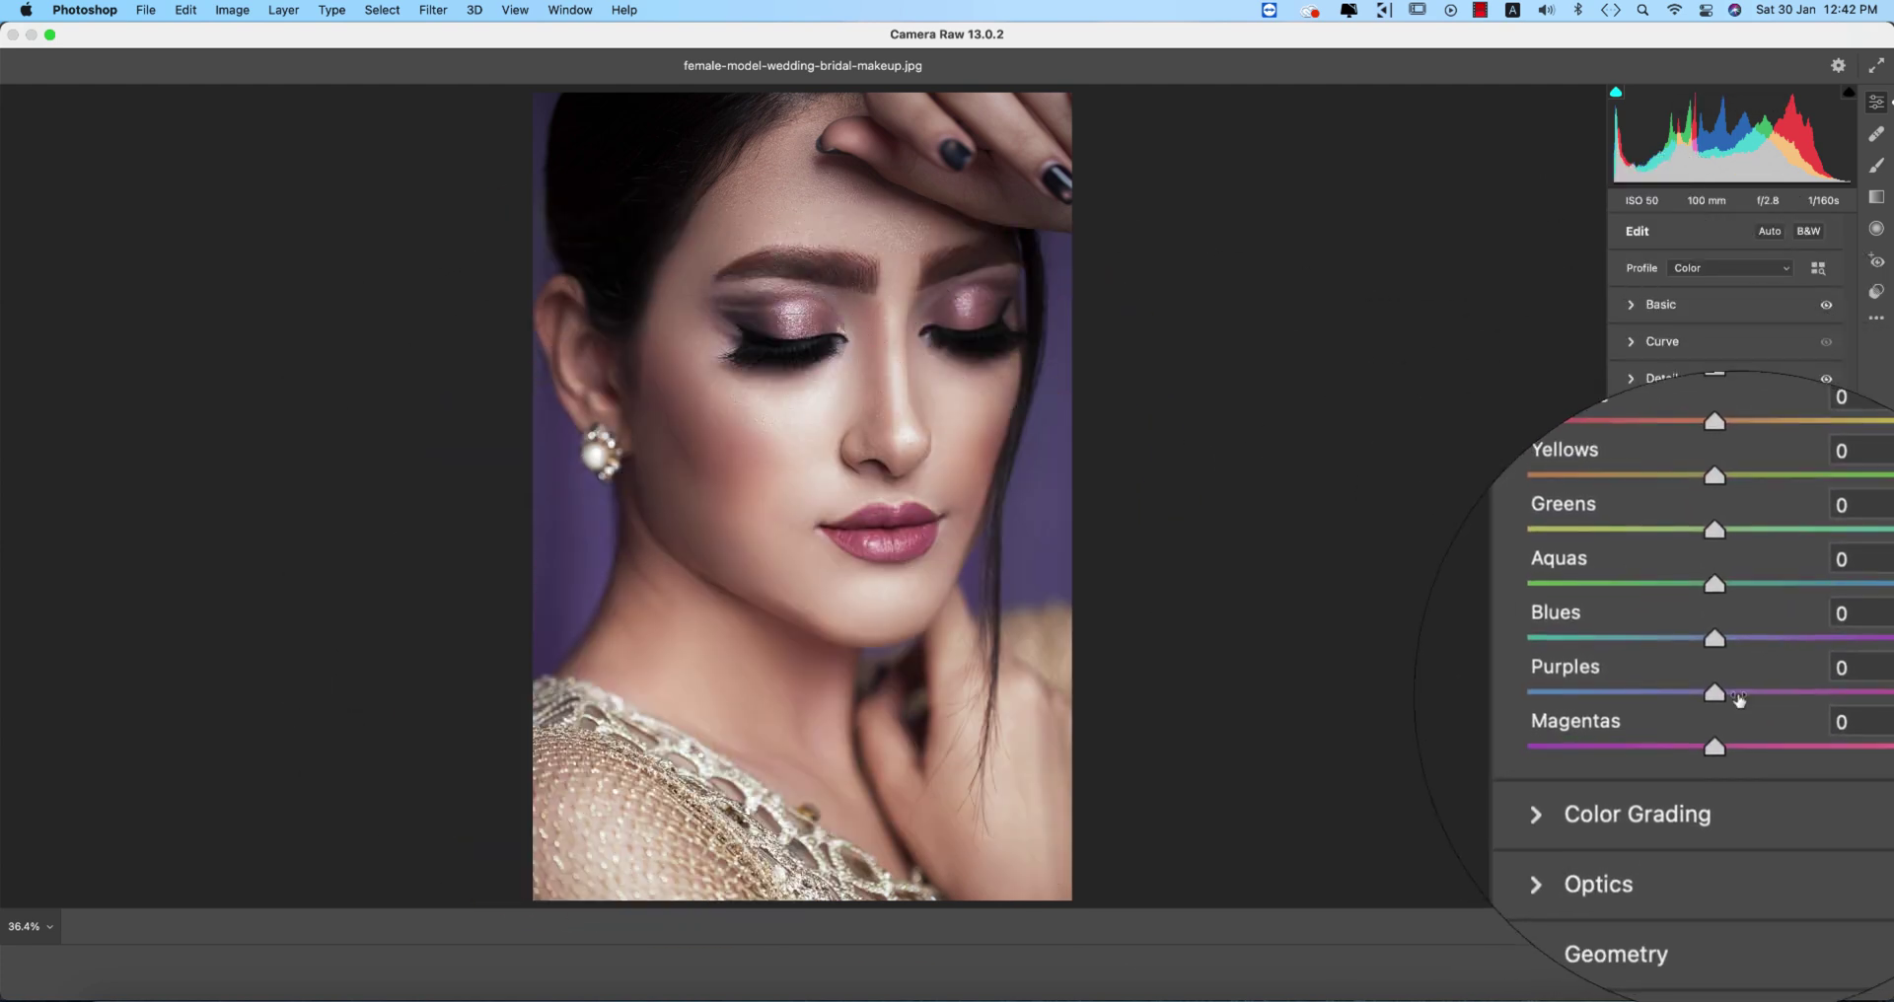
pyautogui.moveTo(1714, 689)
pyautogui.mouseDown()
pyautogui.moveTo(1633, 667)
pyautogui.moveTo(1746, 693)
pyautogui.moveTo(1719, 703)
pyautogui.mouseUp()
pyautogui.moveTo(1734, 636); pyautogui.dragTo(1771, 637)
pyautogui.doubleClick(1707, 641)
pyautogui.moveTo(1673, 691)
pyautogui.mouseDown()
pyautogui.moveTo(1655, 669)
pyautogui.moveTo(1702, 676)
pyautogui.mouseUp()
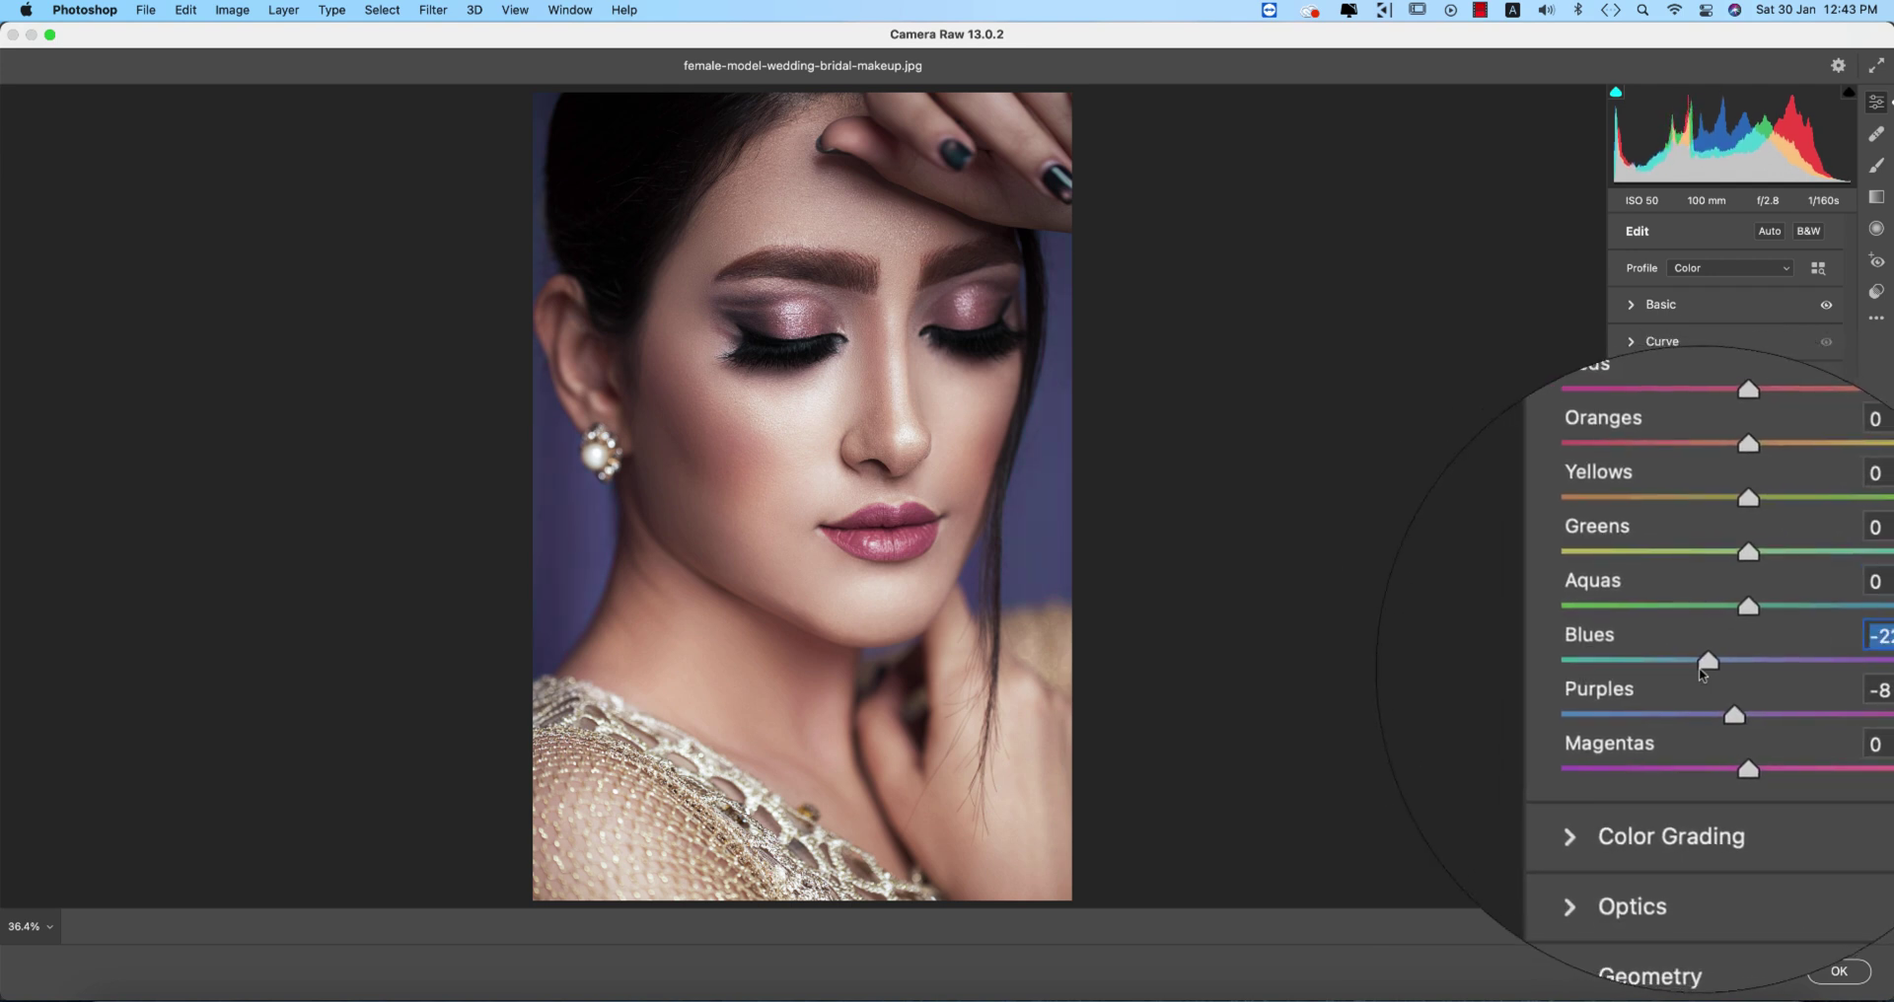
# Set the Reds saturation to +33 and the Reds luminance to +13 in the Color Mixer.
pyautogui.click(1687, 473)
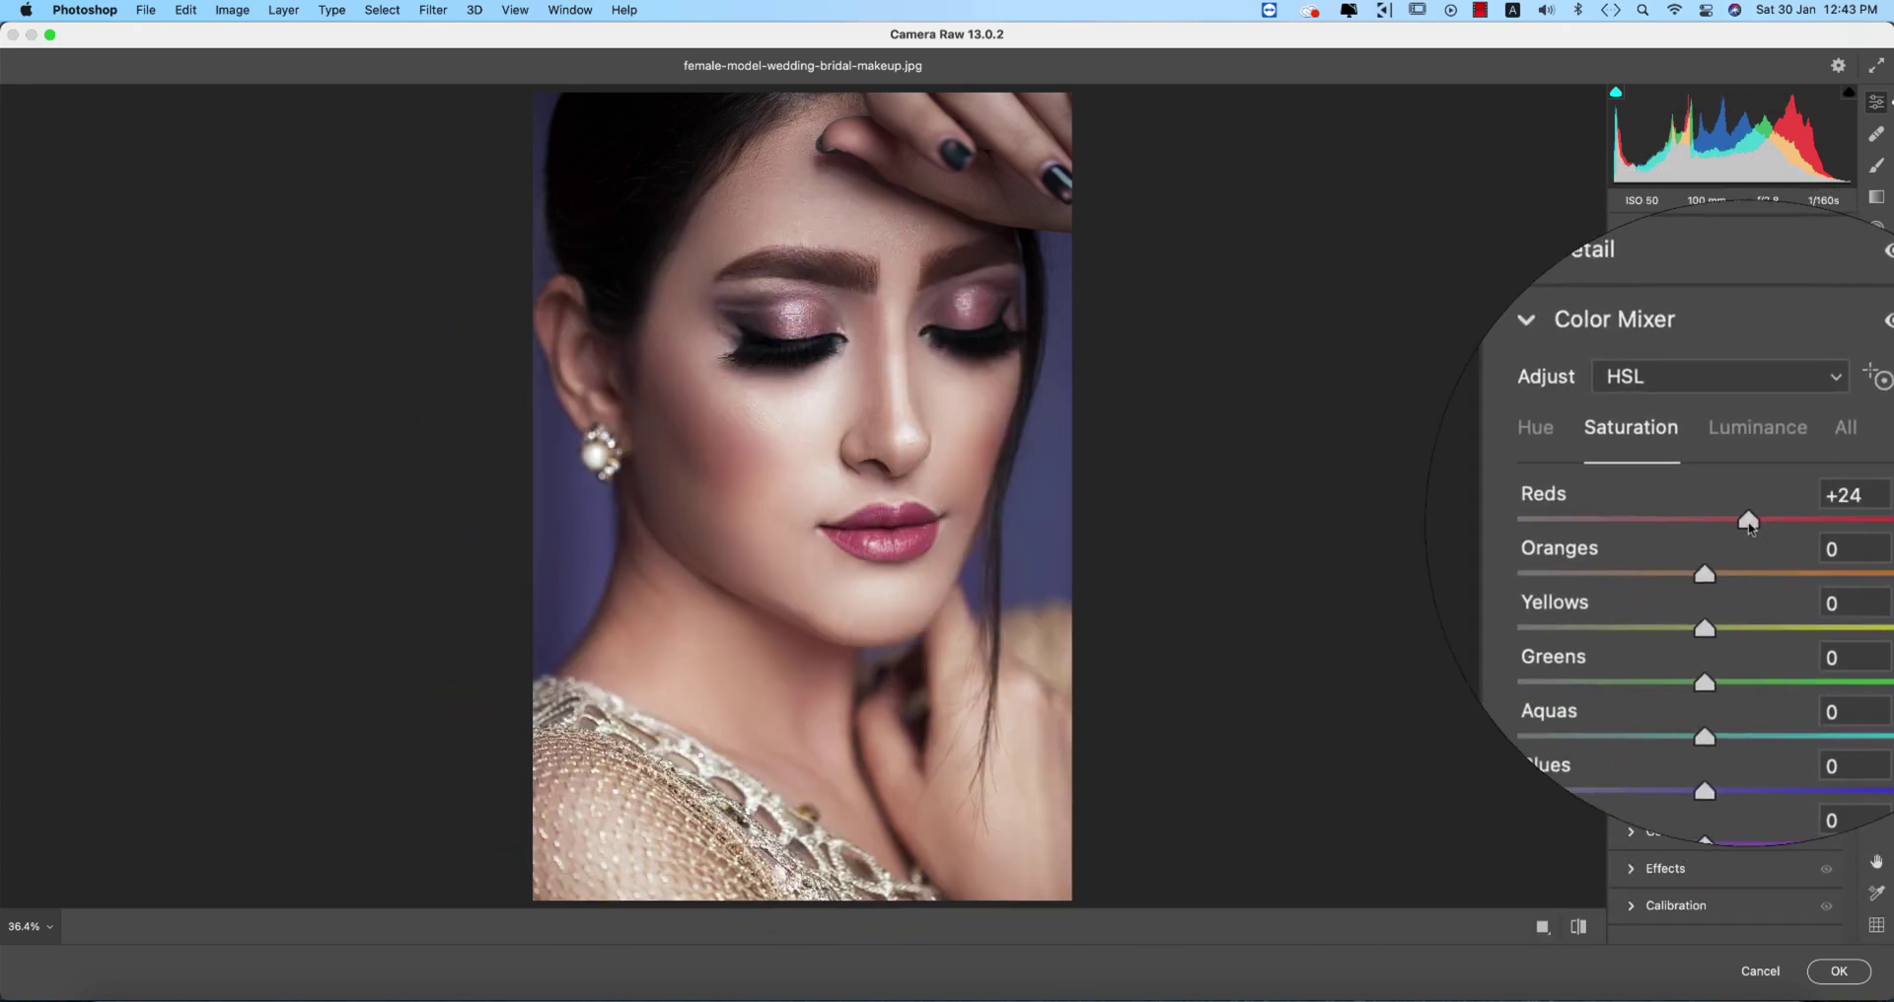
pyautogui.moveTo(1749, 526); pyautogui.dragTo(1757, 527)
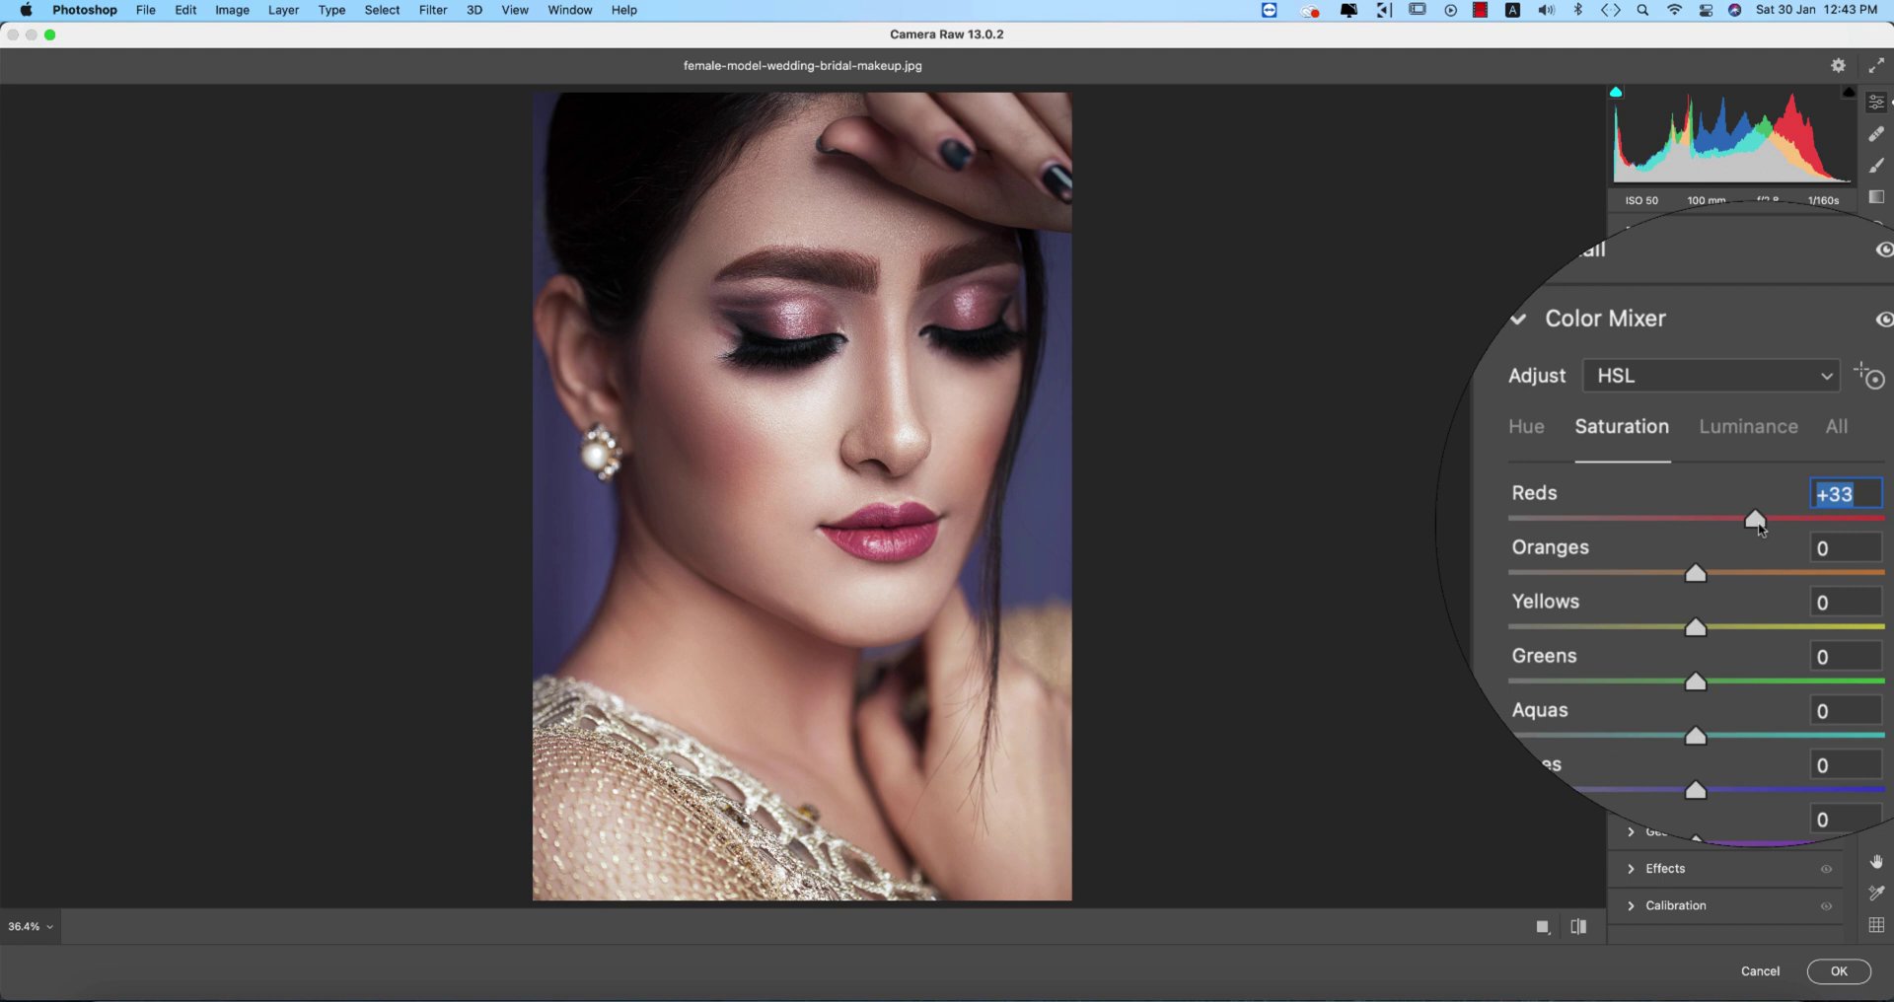
pyautogui.click(1752, 473)
pyautogui.moveTo(1716, 524); pyautogui.dragTo(1740, 525)
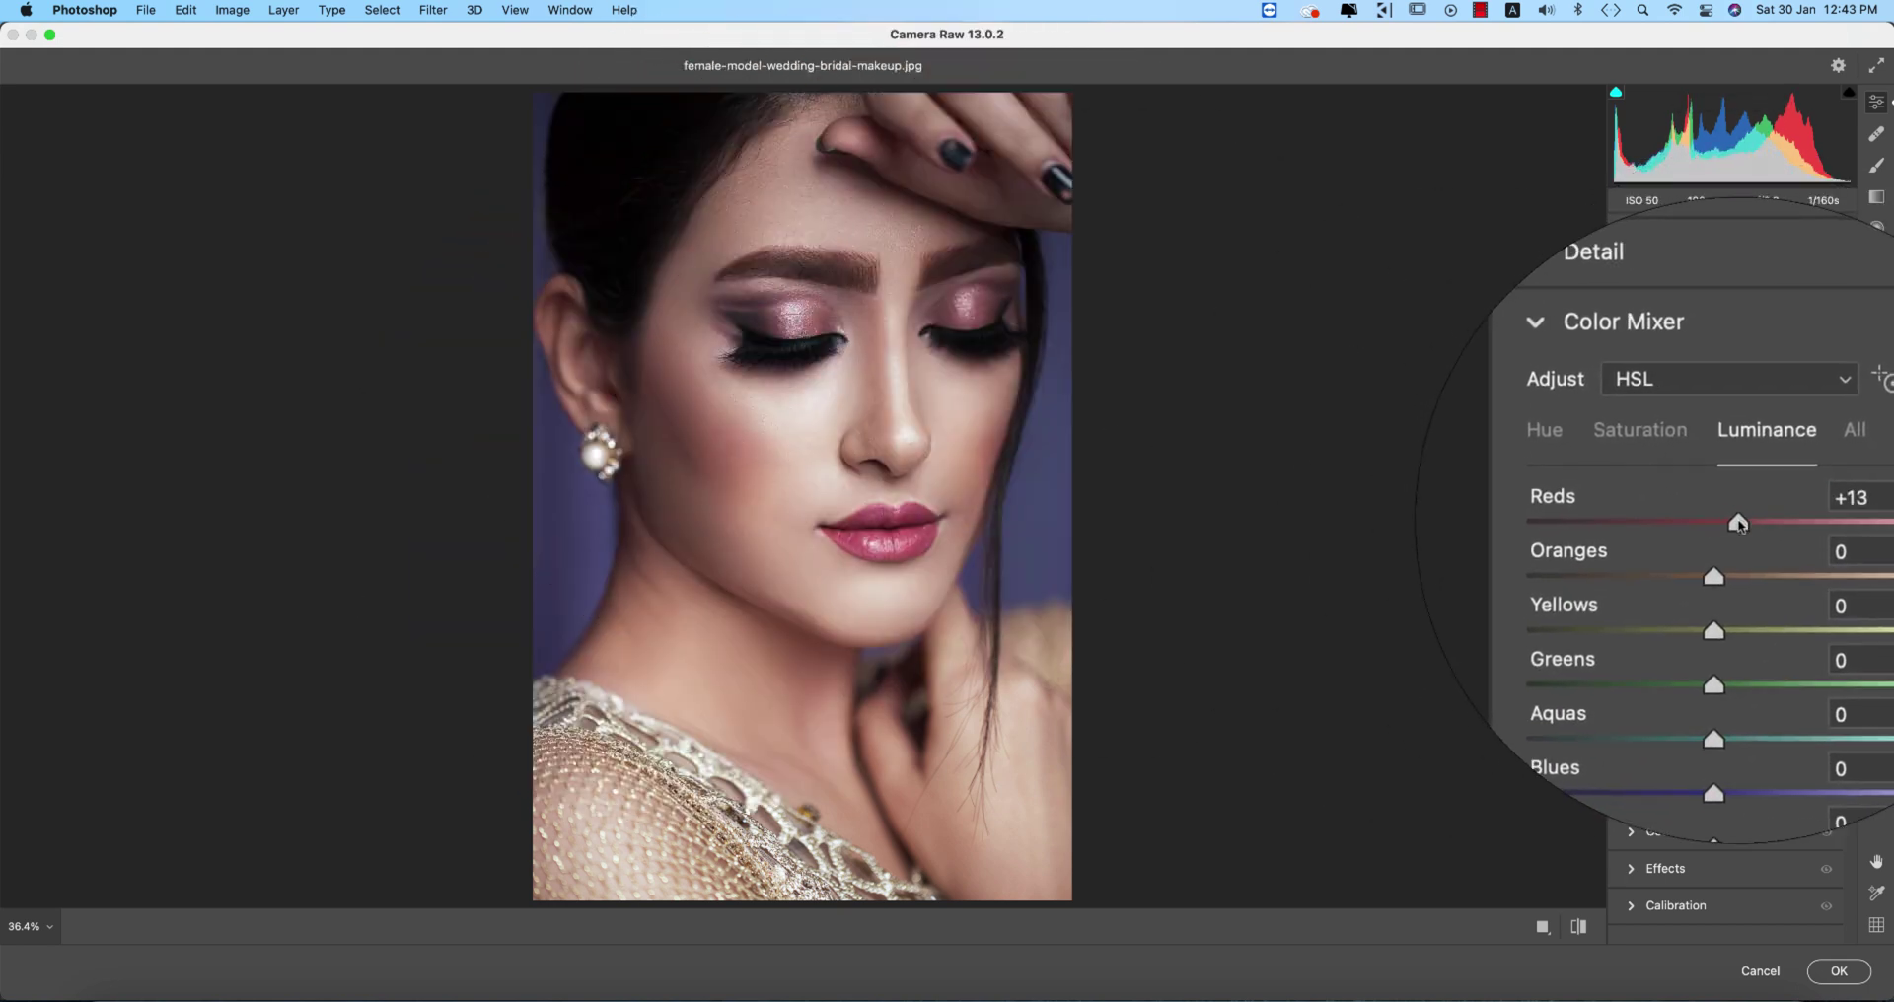
# Compare the color-mixed portrait with its default Camera Raw settings.
pyautogui.click(1579, 929)
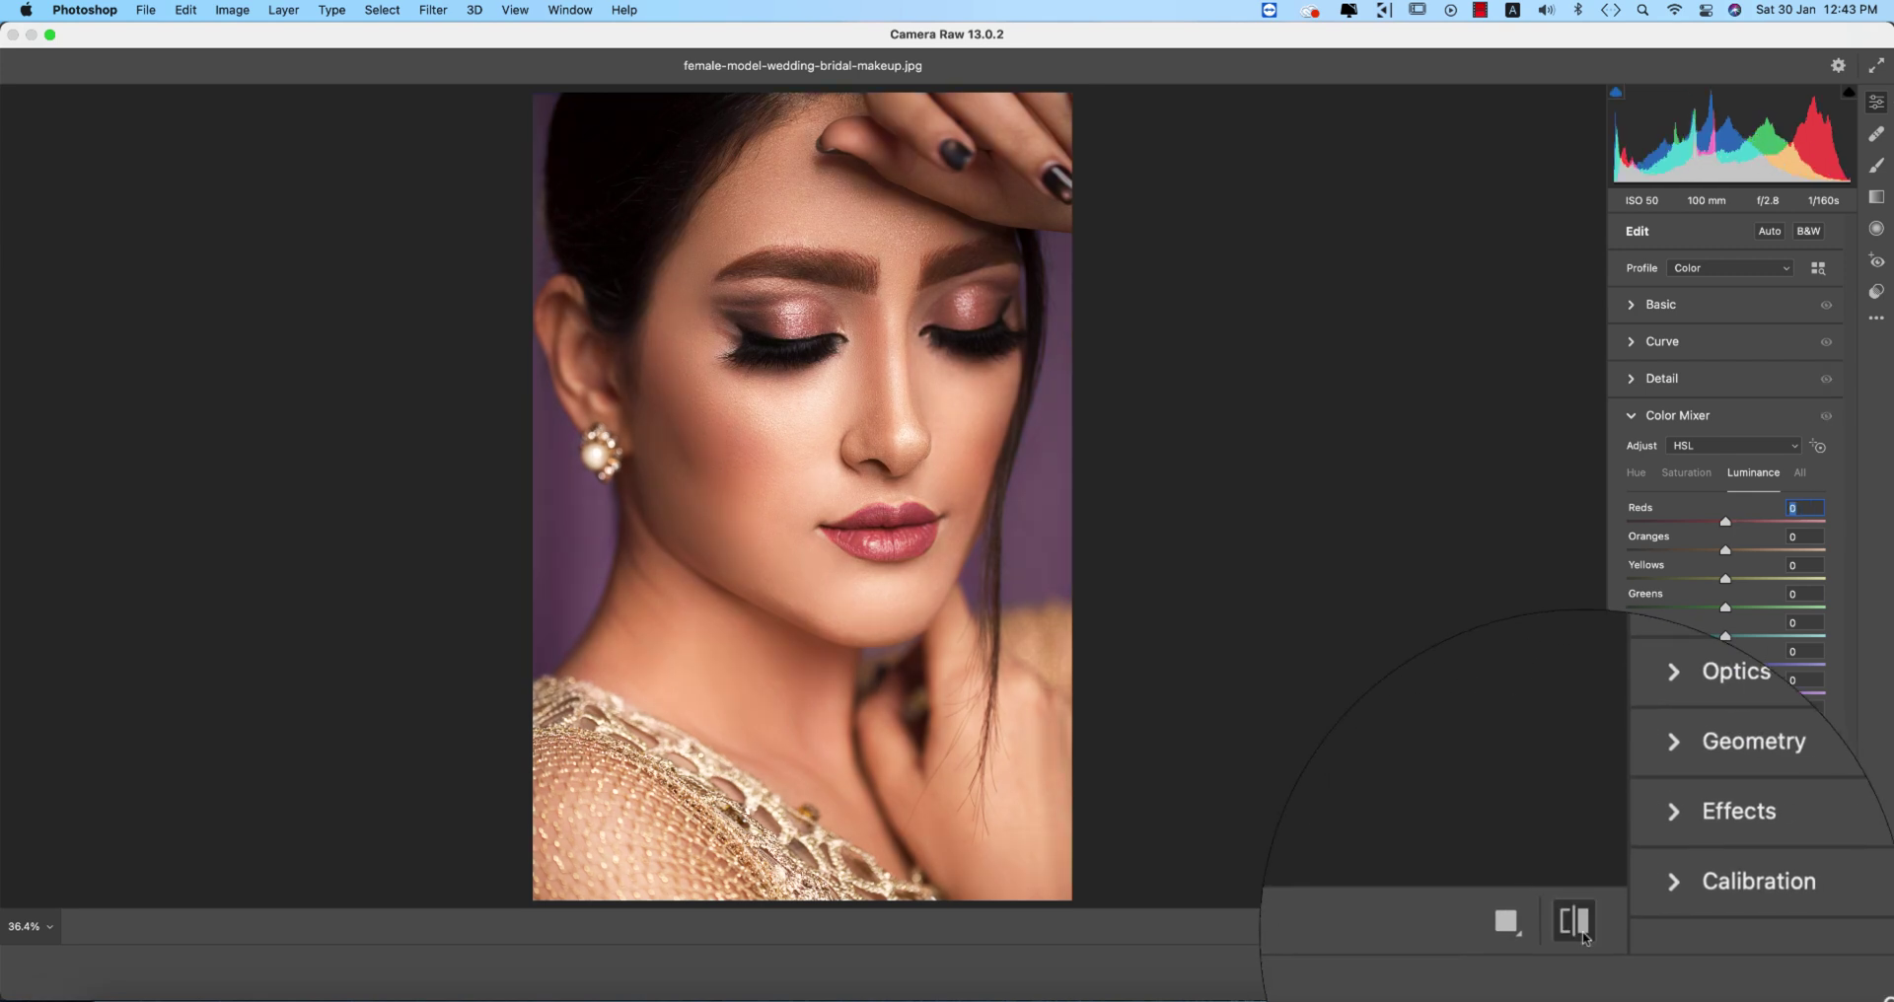
pyautogui.click(1582, 935)
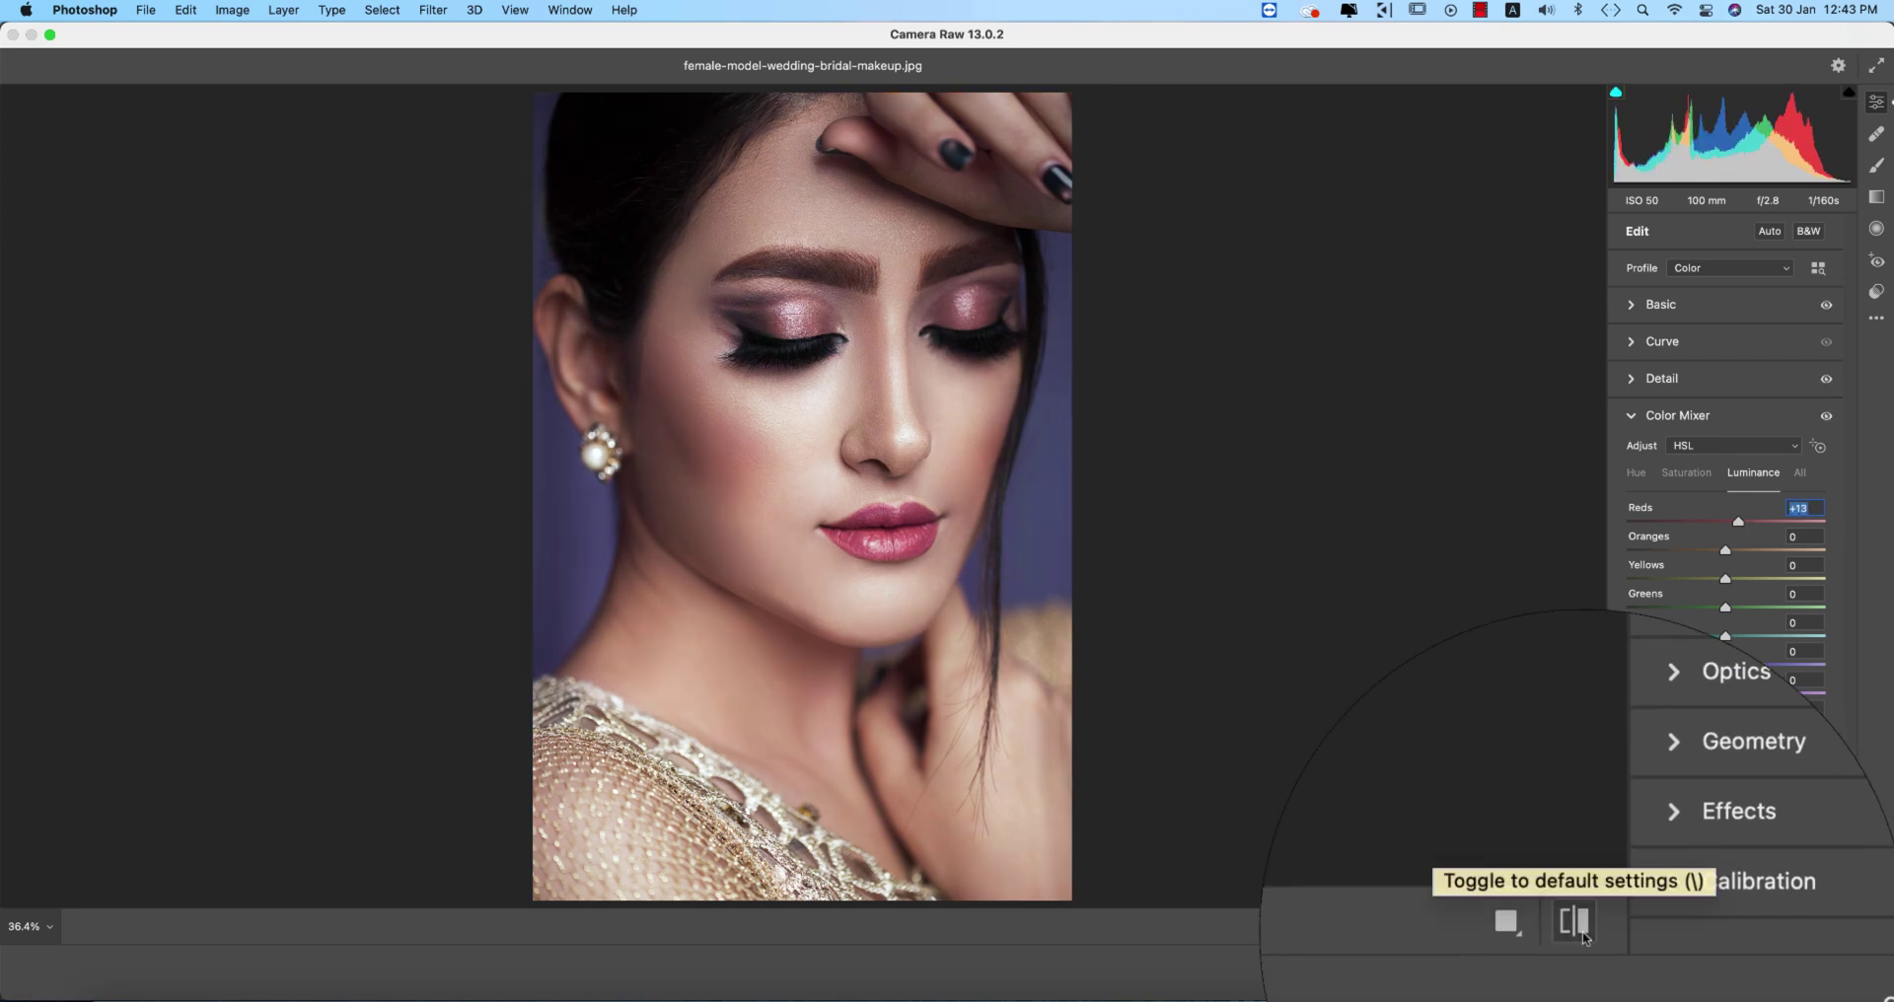
pyautogui.click(1583, 934)
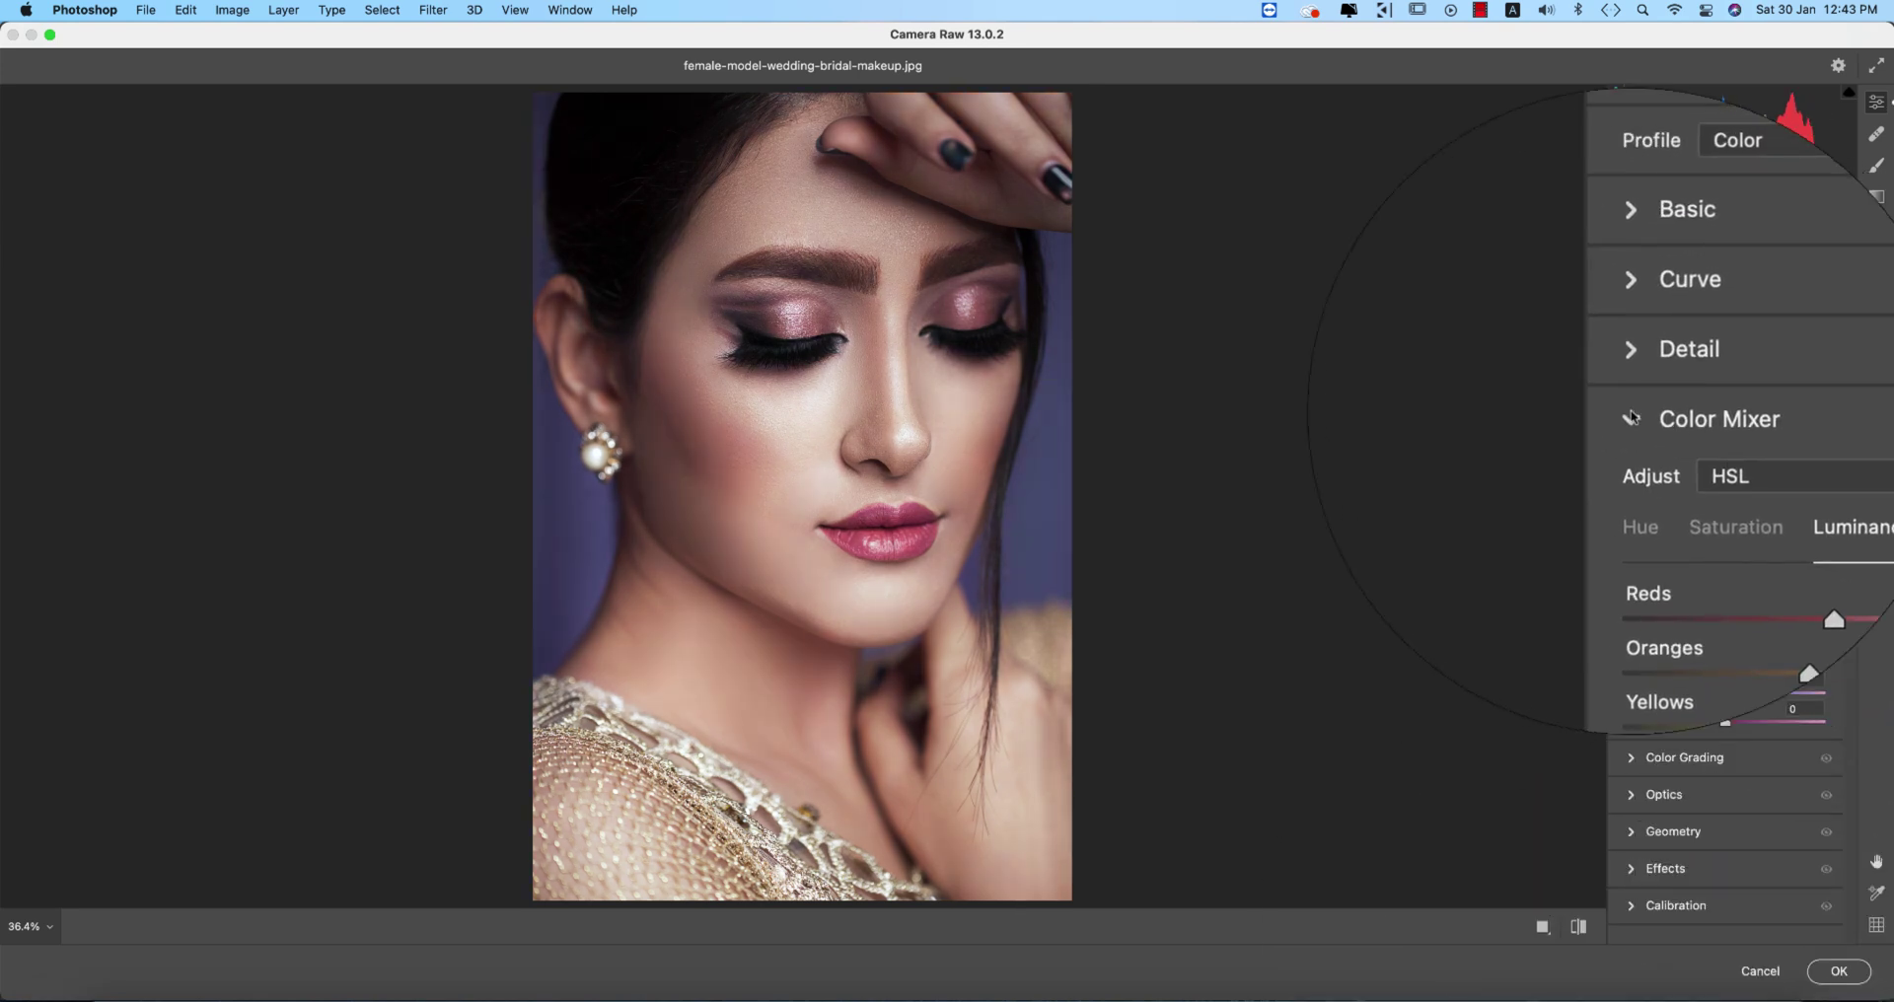
# In Color Grading, tint the highlights with hue 36 and saturation 10.
pyautogui.click(1631, 460)
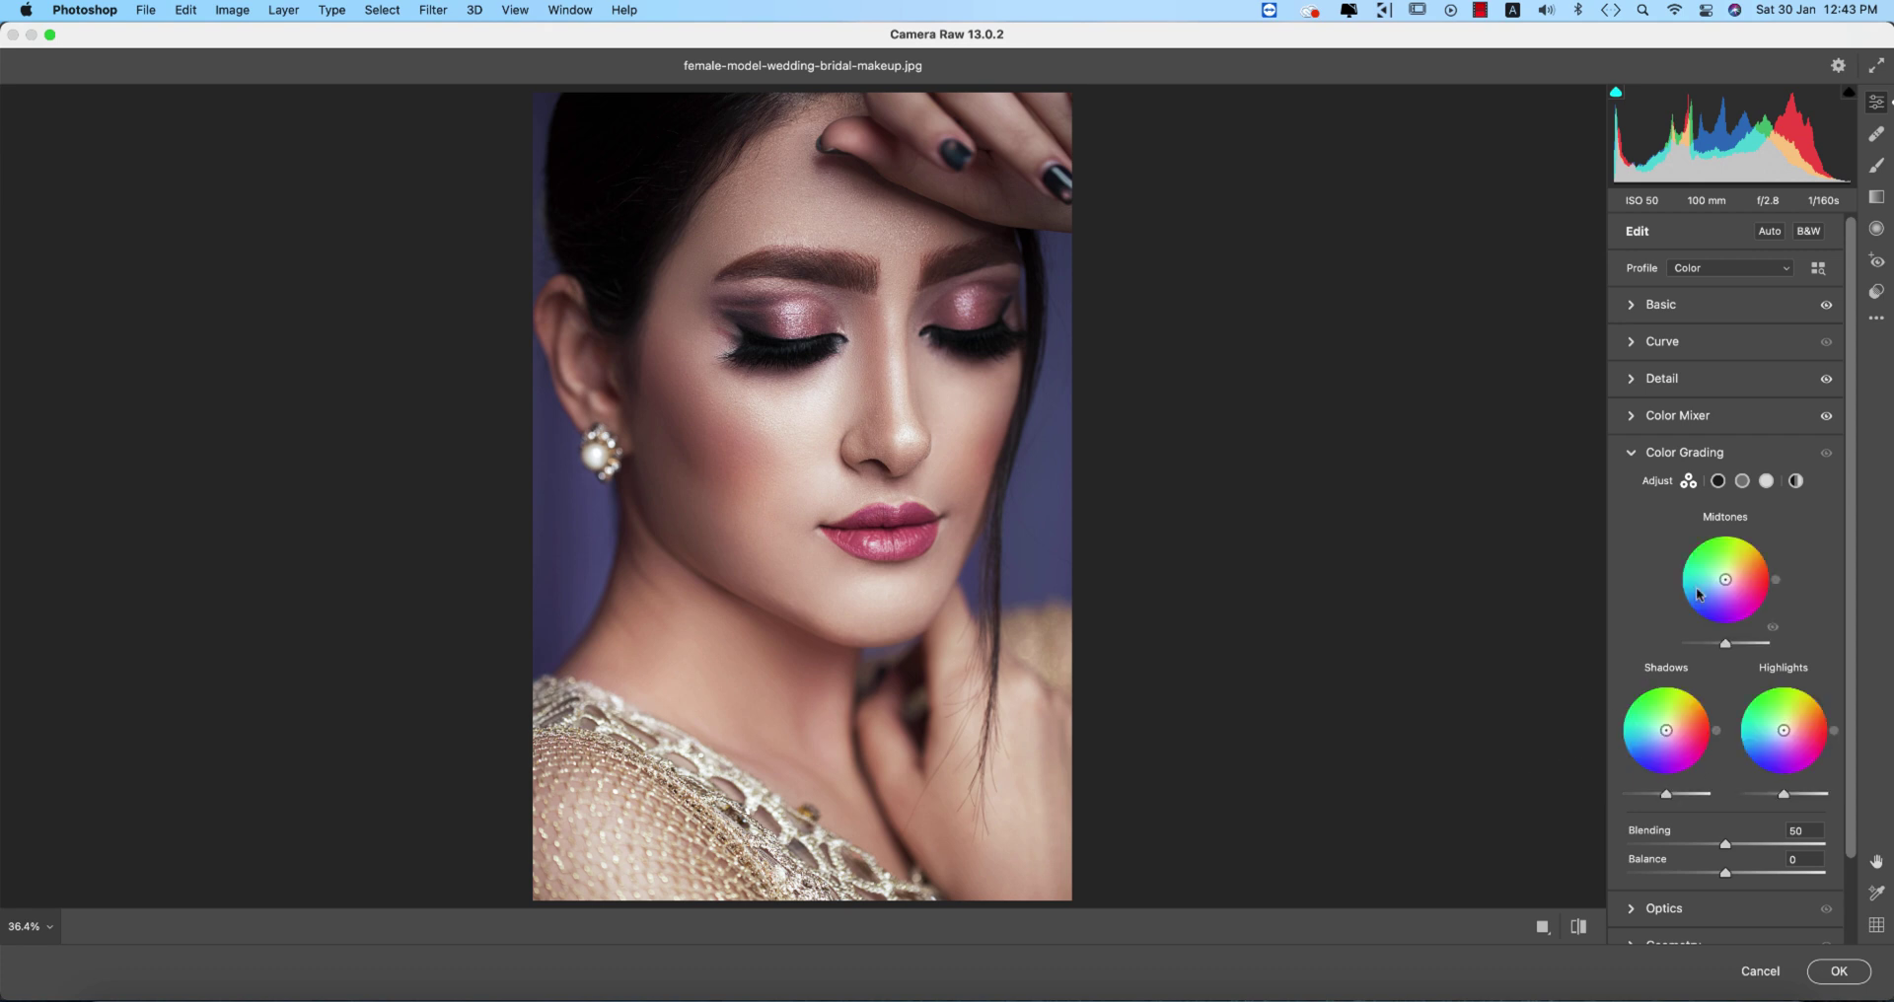
pyautogui.click(1767, 483)
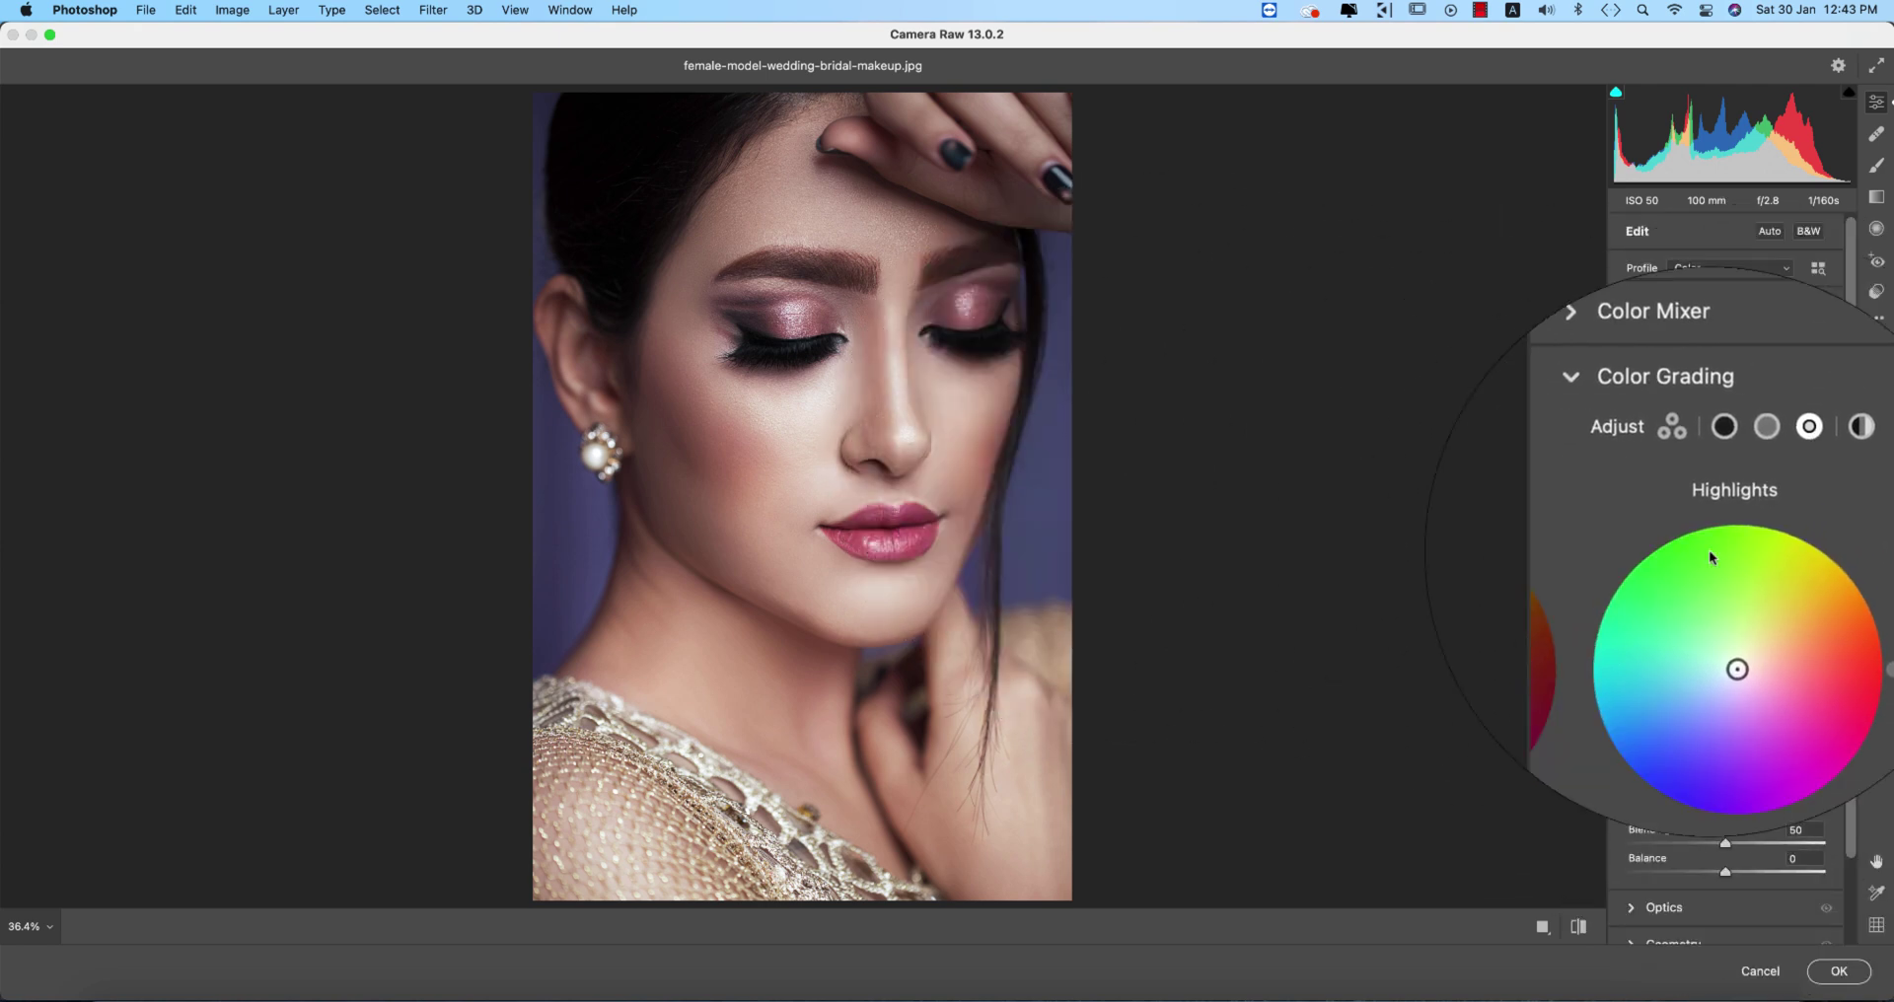
pyautogui.moveTo(1633, 743)
pyautogui.mouseDown()
pyautogui.moveTo(1700, 755)
pyautogui.moveTo(1654, 750)
pyautogui.mouseUp()
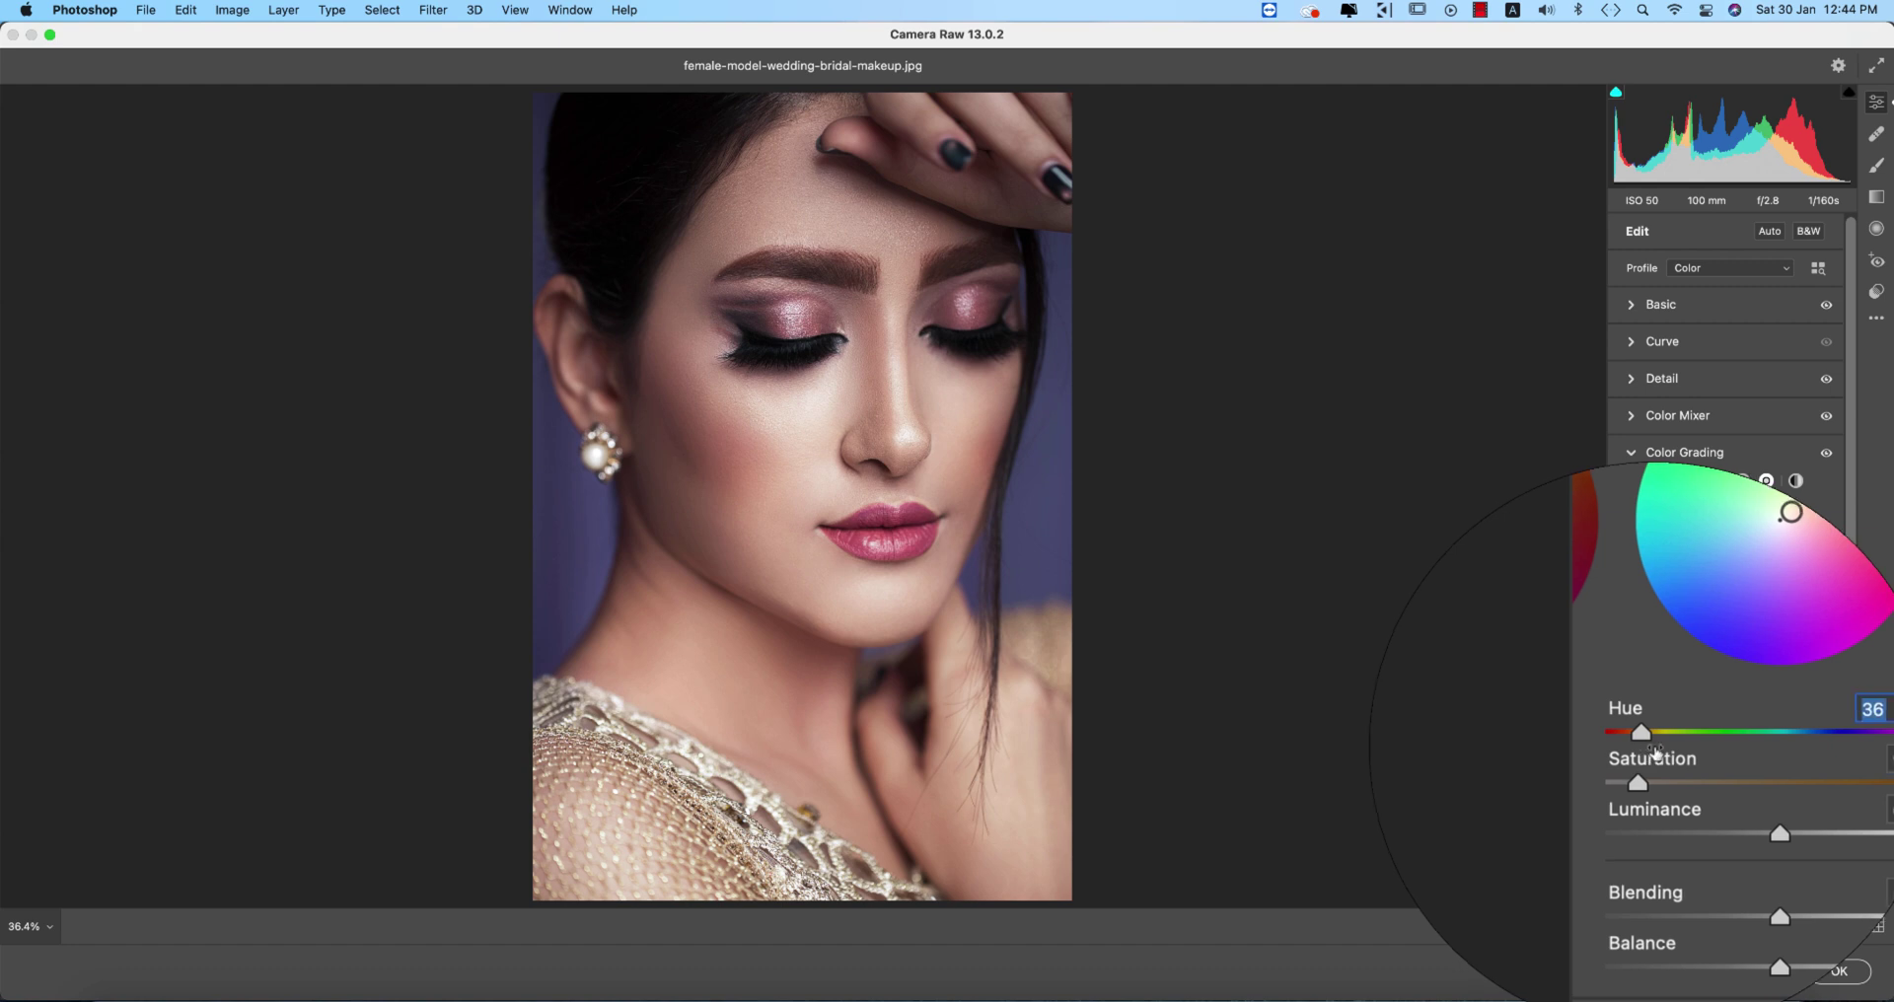
pyautogui.click(1802, 753)
pyautogui.write('9')
pyautogui.press('BackSpace')
pyautogui.write('10')
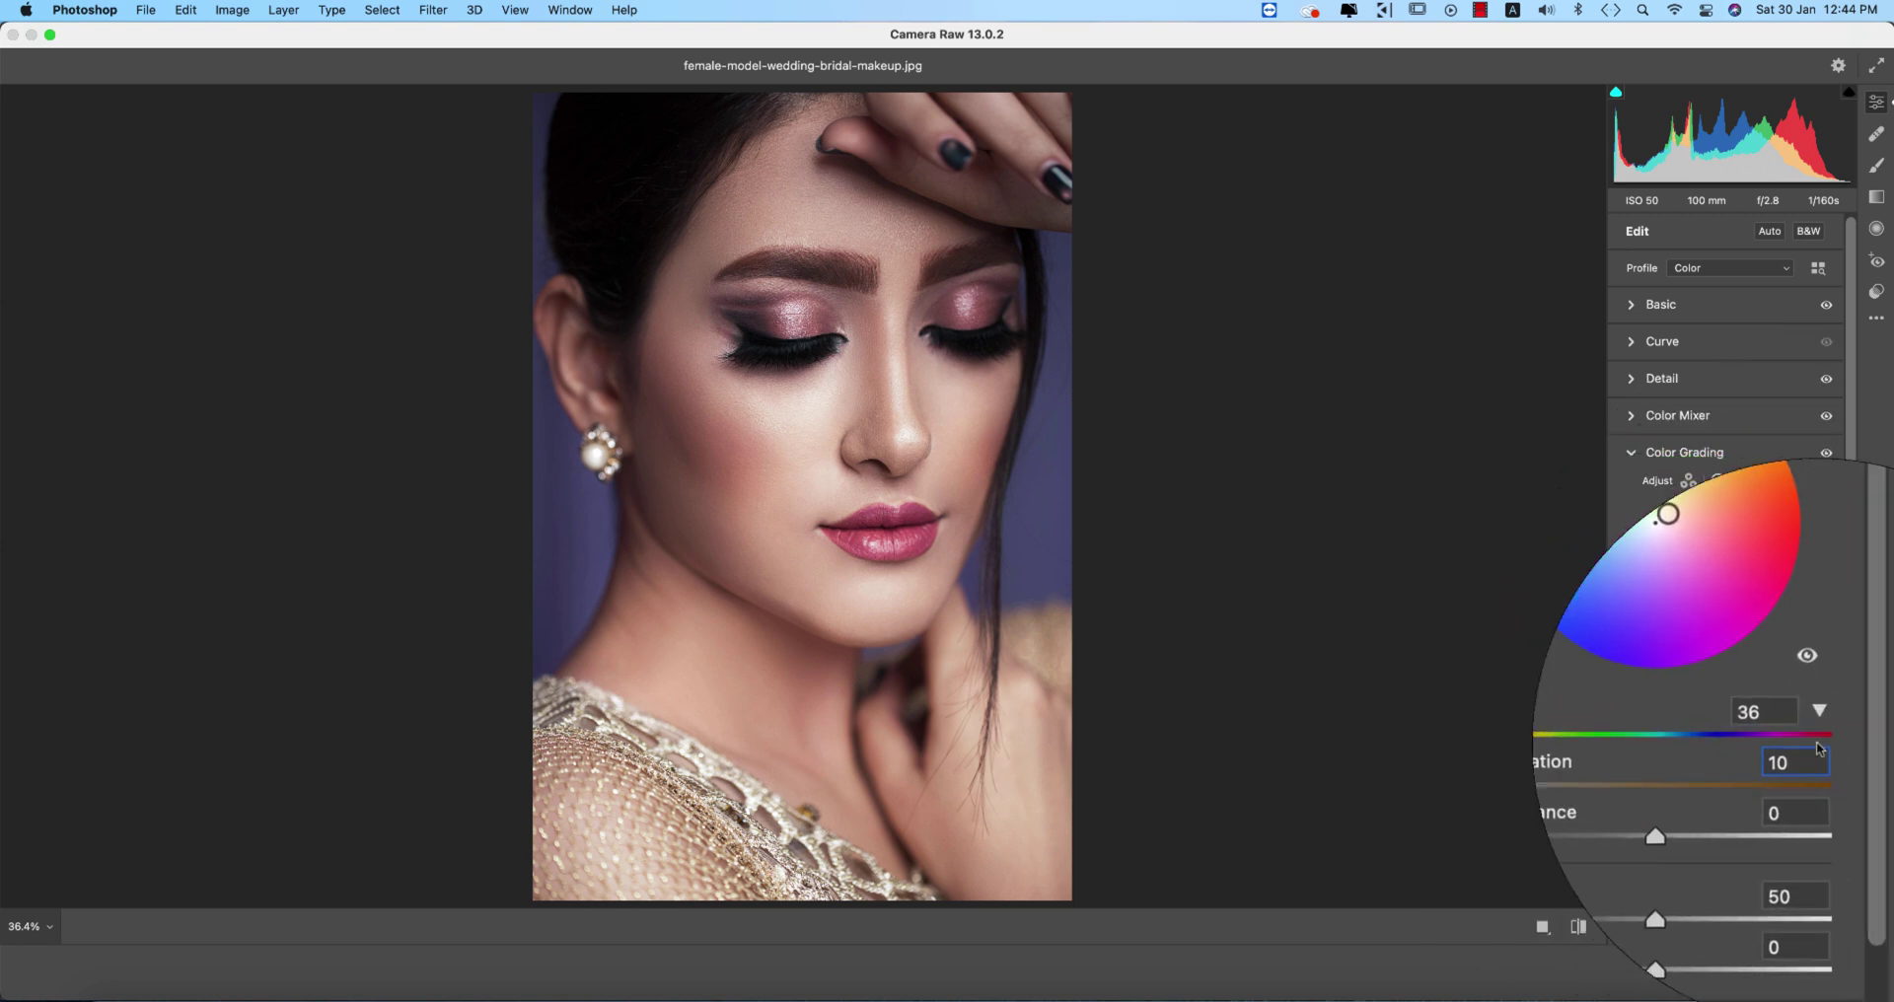
# Tint the midtones with hue 19 and saturation 8 in Color Grading.
pyautogui.click(1731, 471)
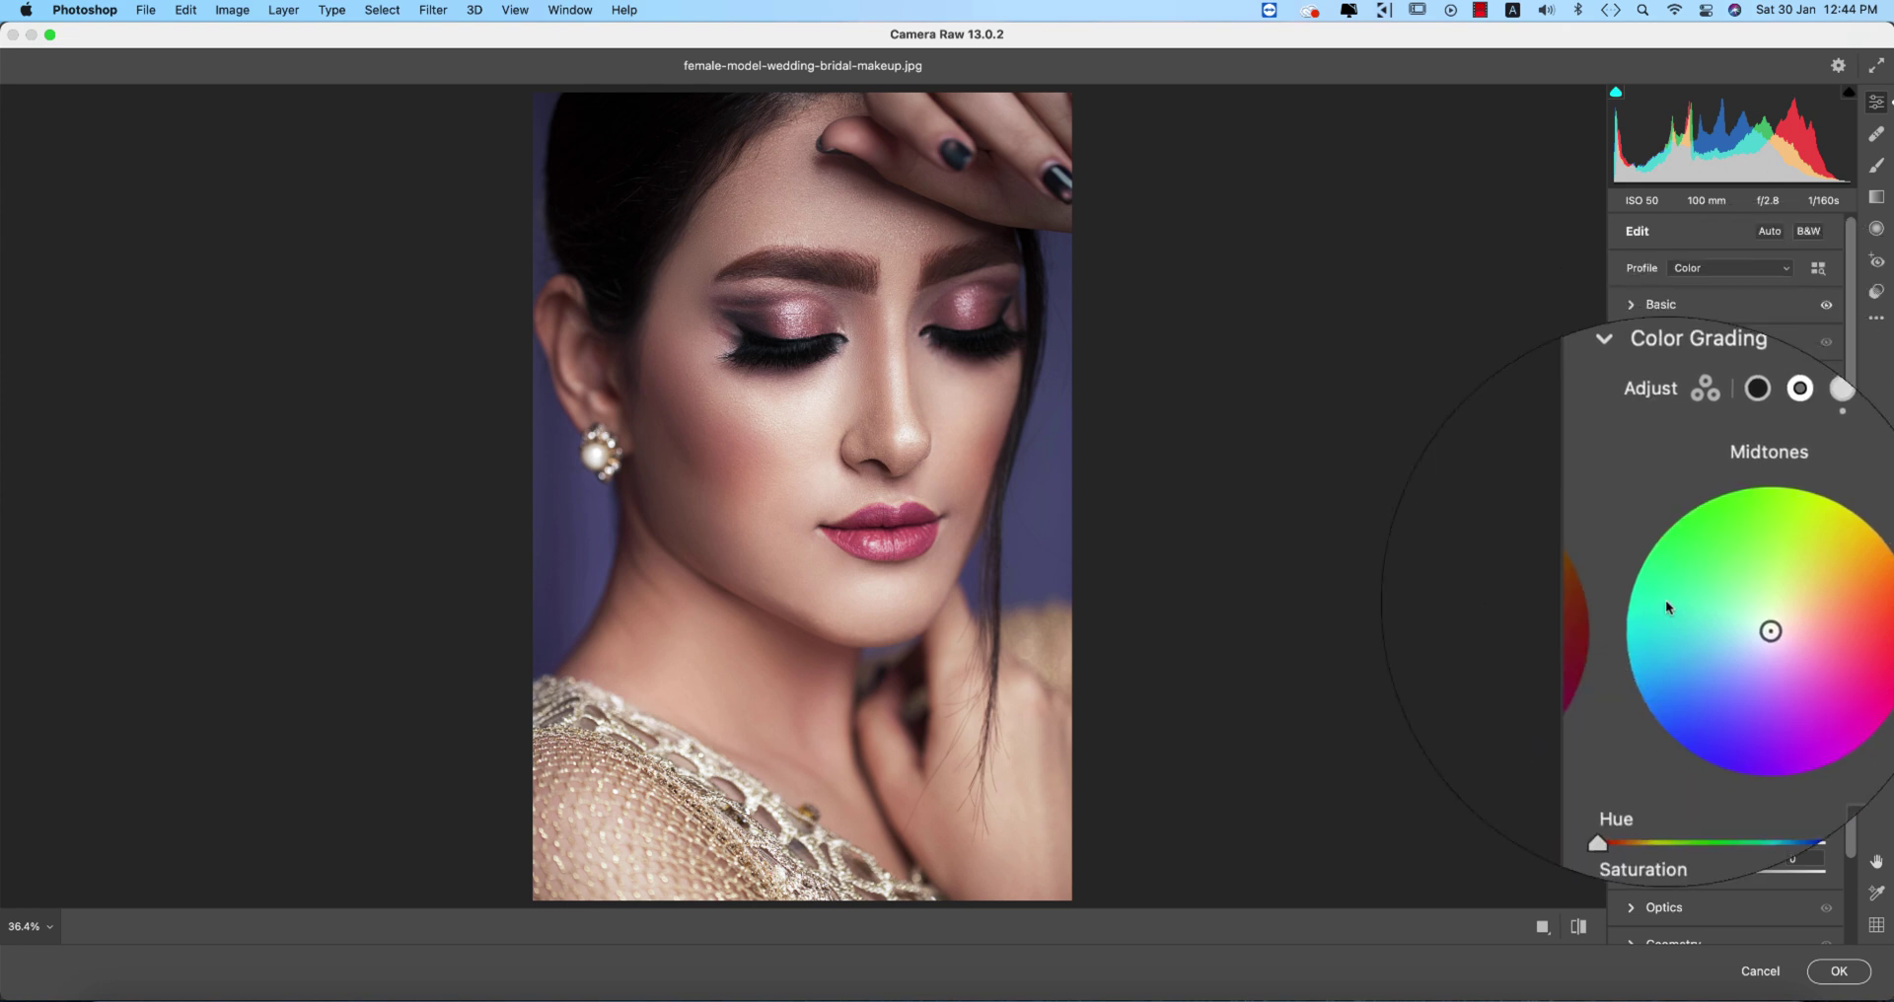
pyautogui.click(1644, 775)
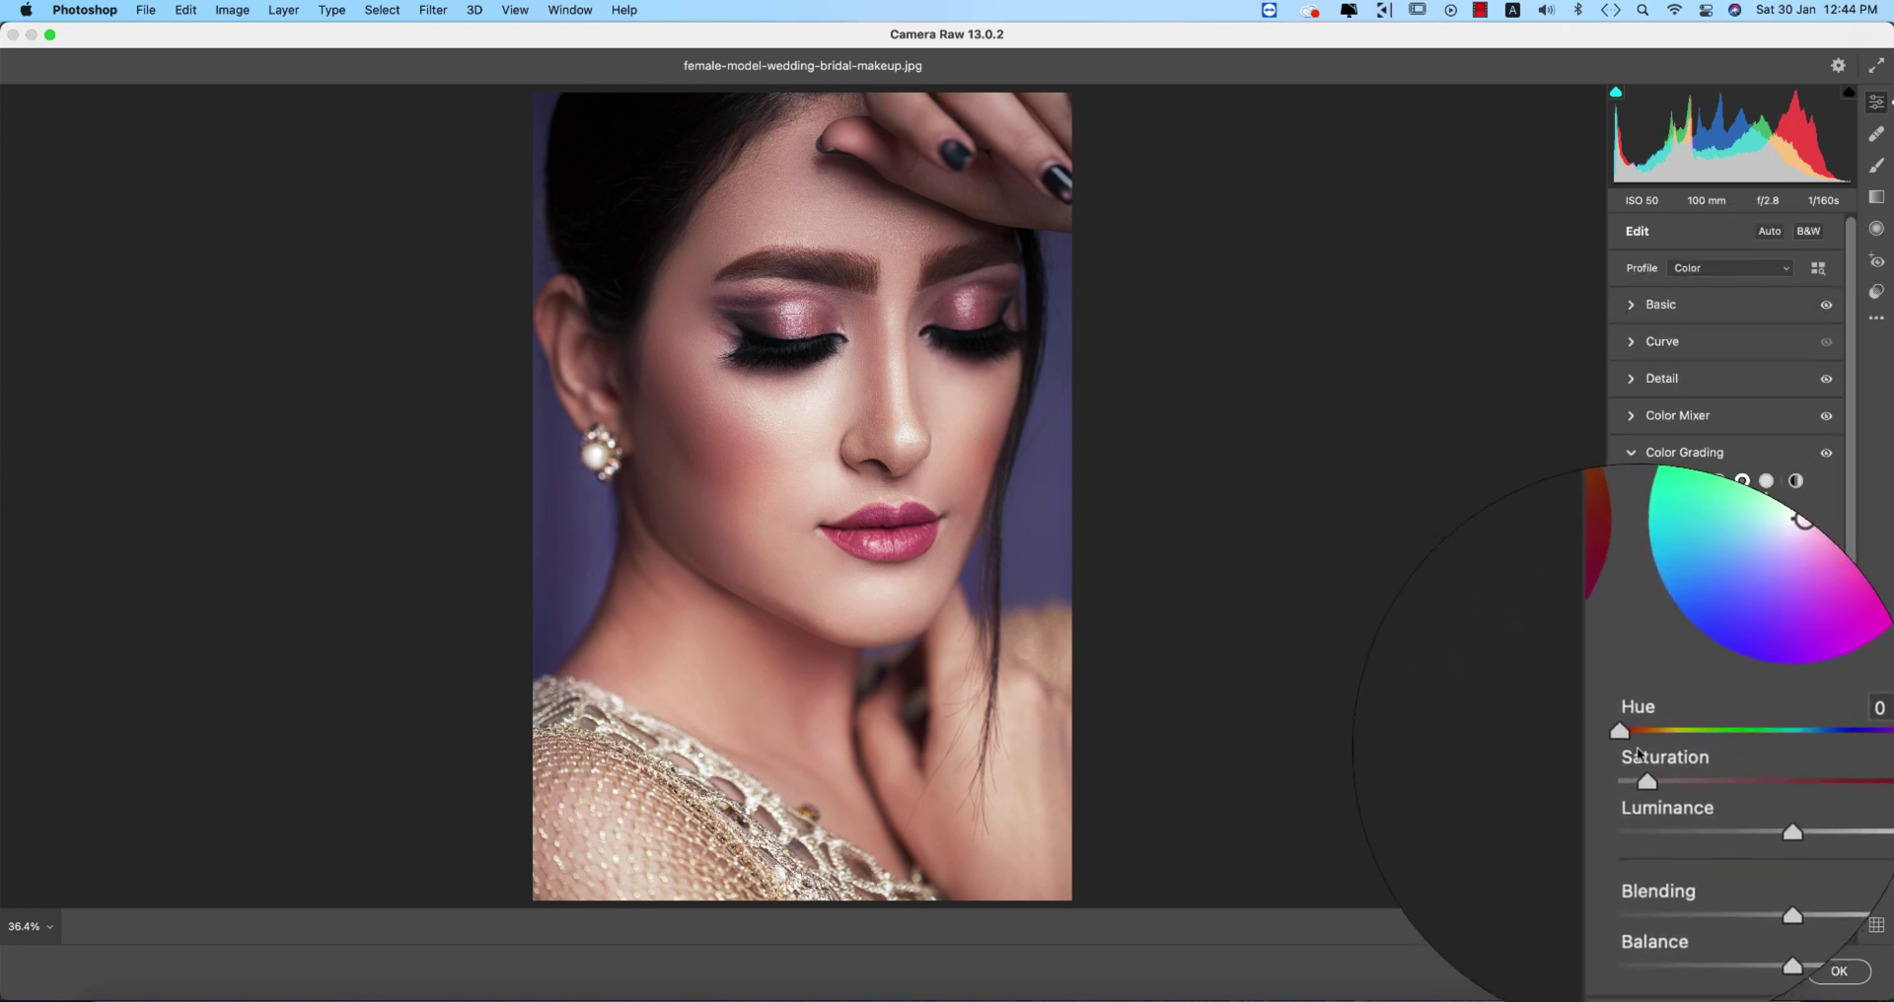
pyautogui.moveTo(1633, 746)
pyautogui.mouseDown()
pyautogui.moveTo(1666, 748)
pyautogui.moveTo(1643, 750)
pyautogui.mouseUp()
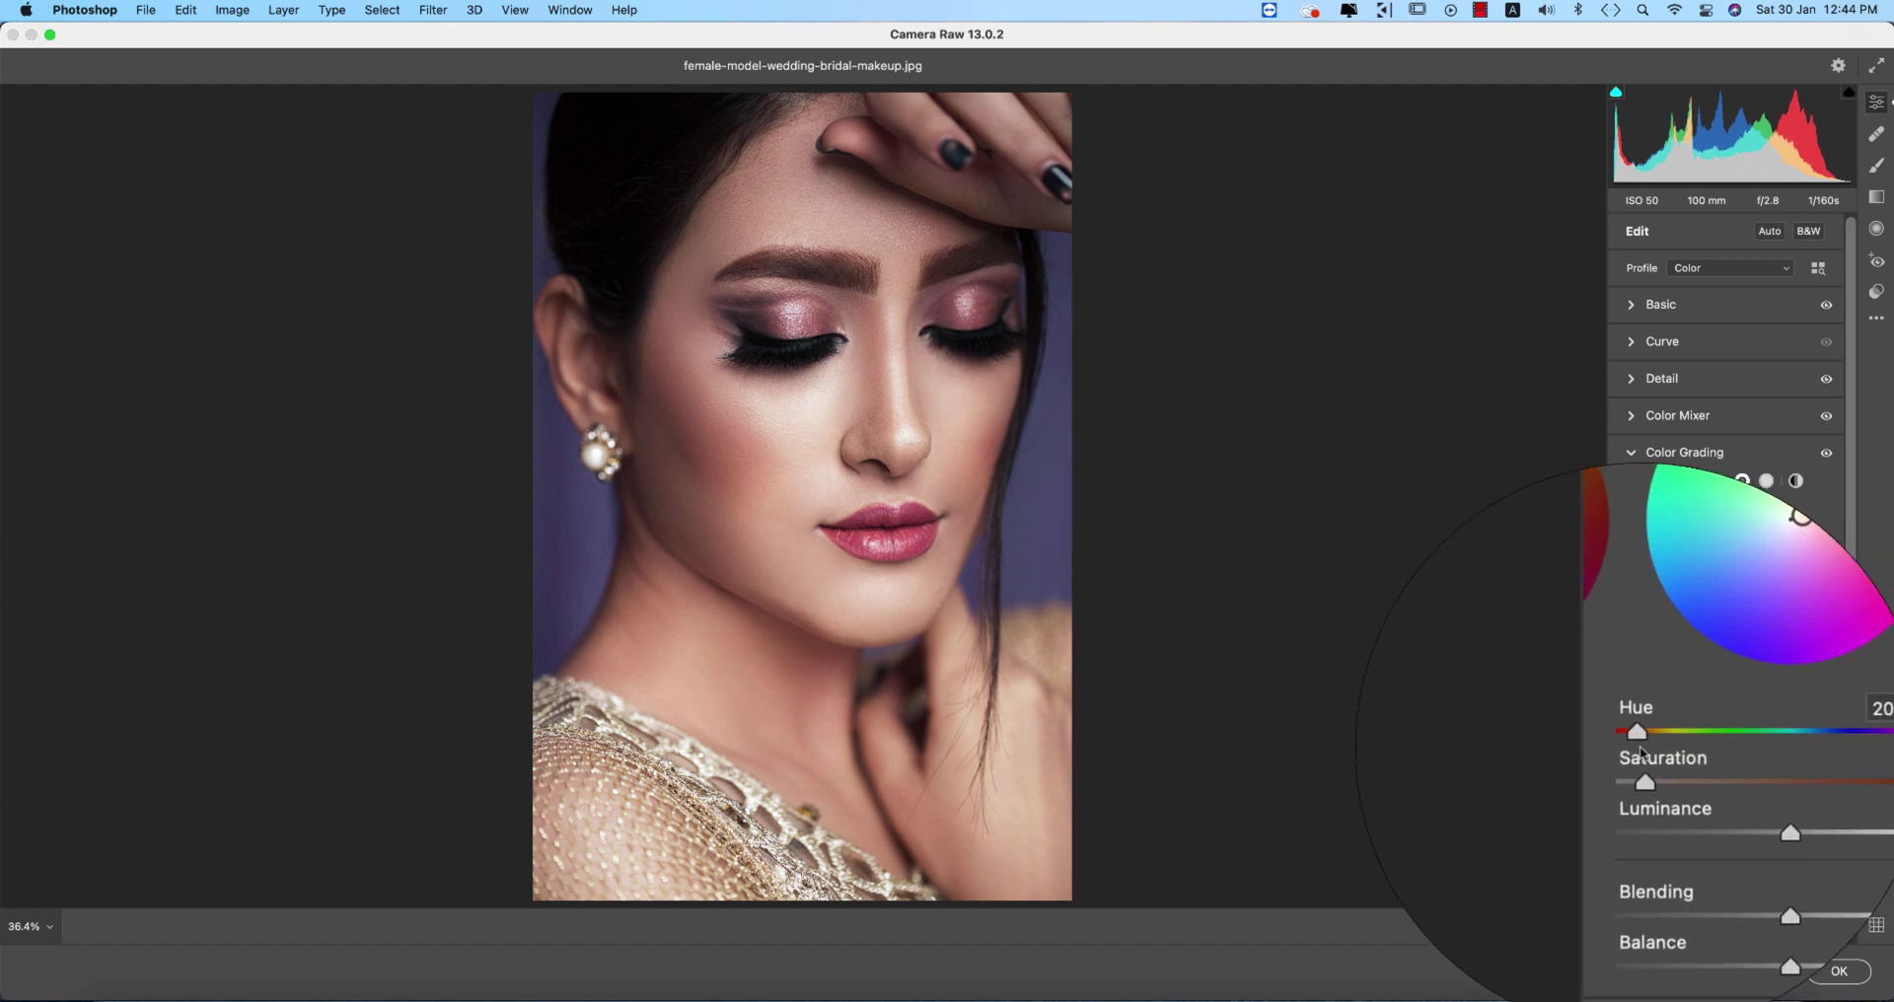
pyautogui.click(1791, 755)
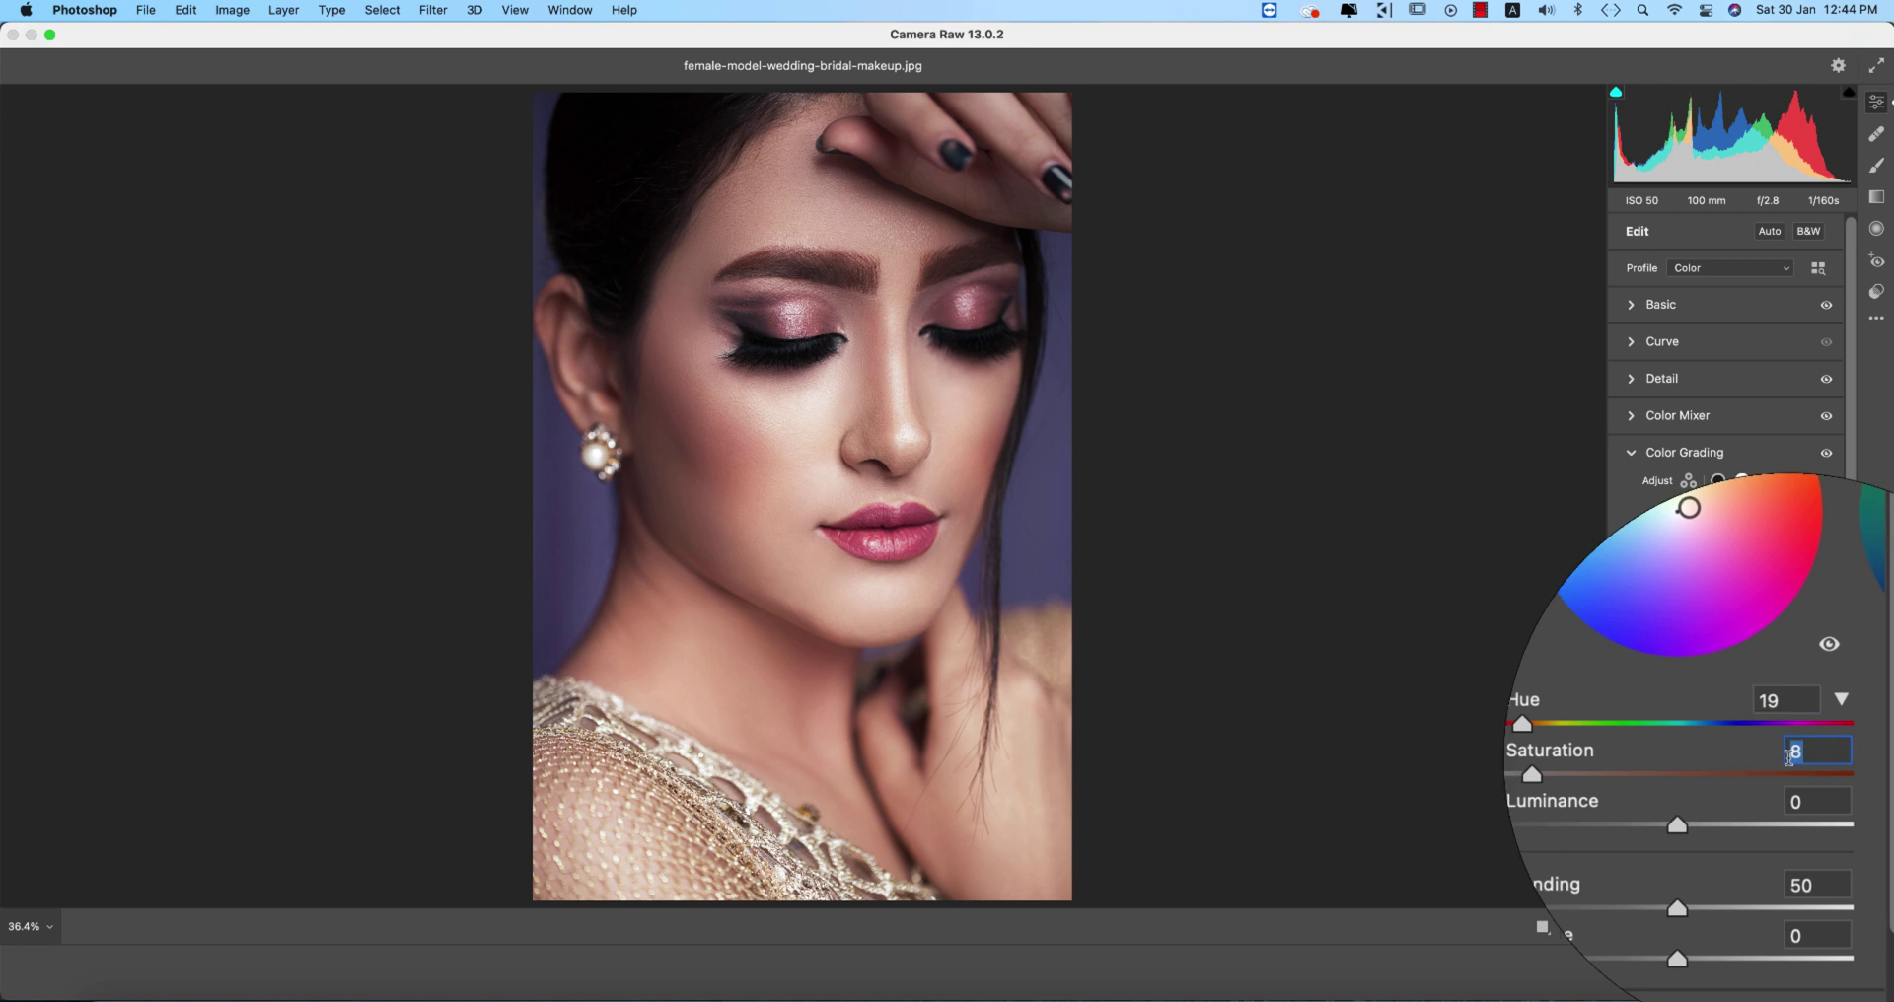
# Tint the shadows with hue 195 and saturation 10, comparing the portrait with its default settings.
pyautogui.click(1719, 480)
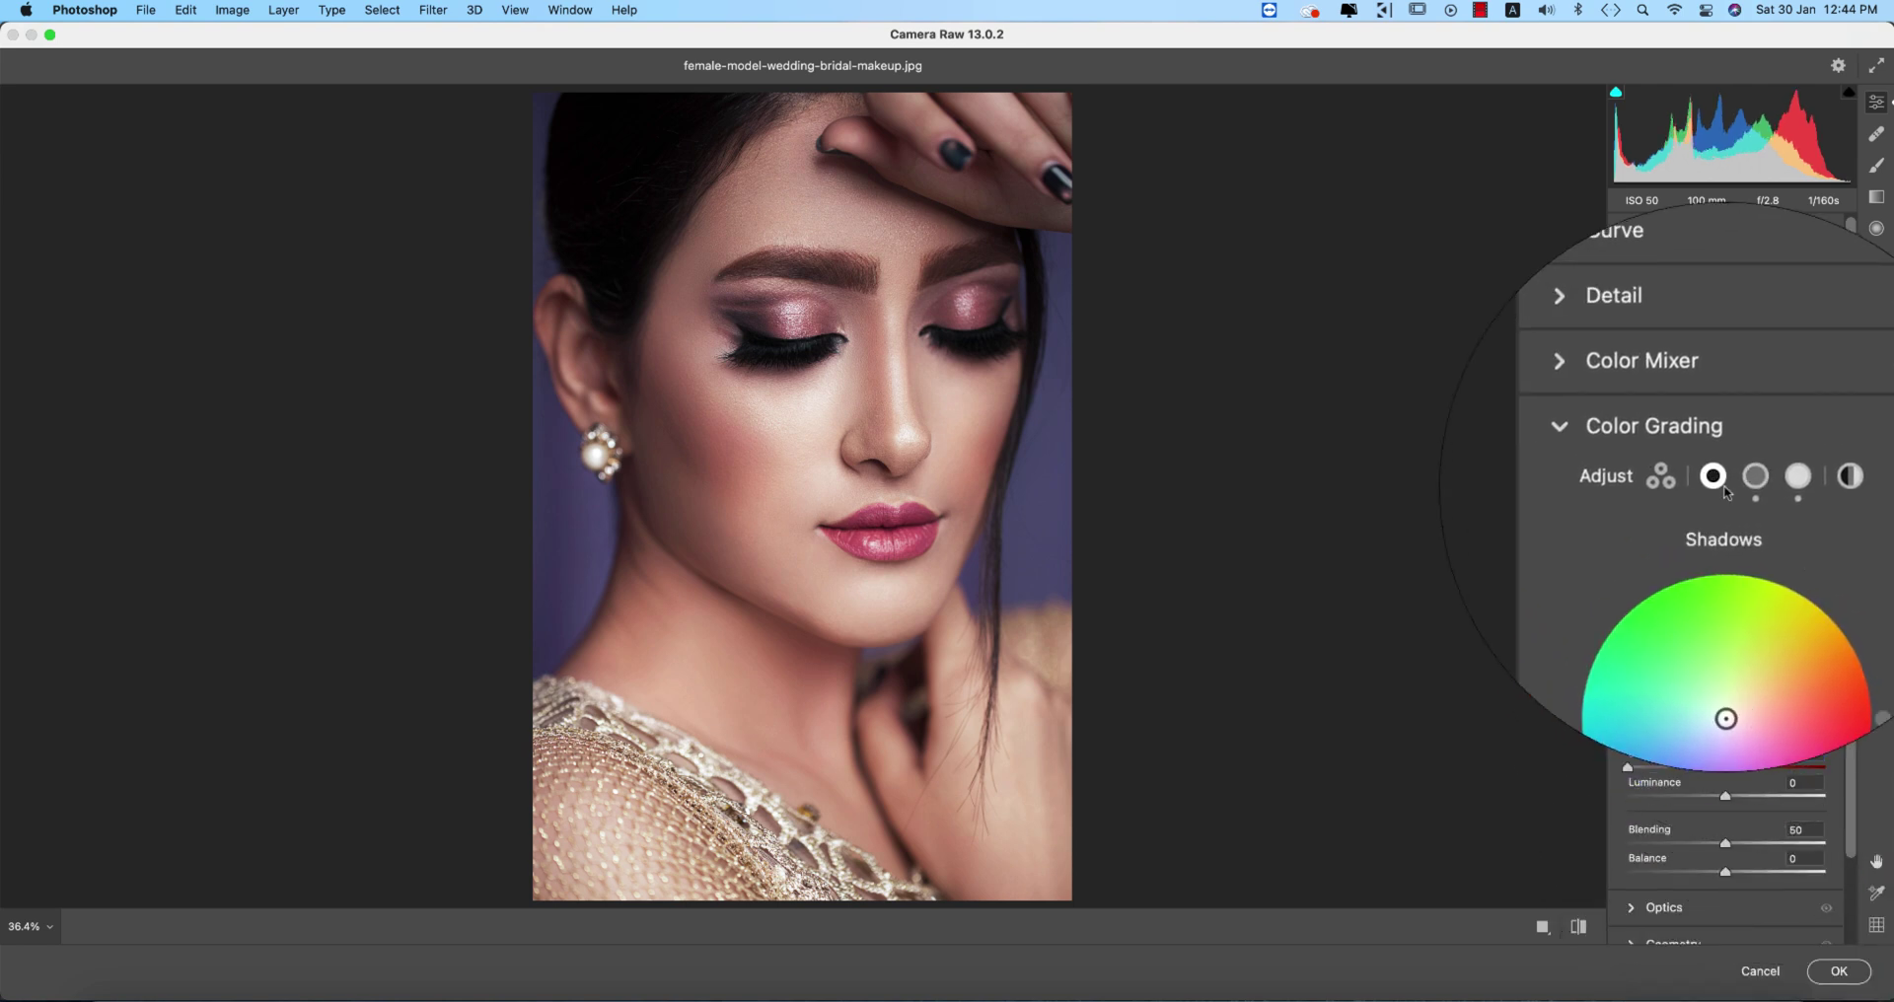
pyautogui.moveTo(1628, 787); pyautogui.dragTo(1738, 761)
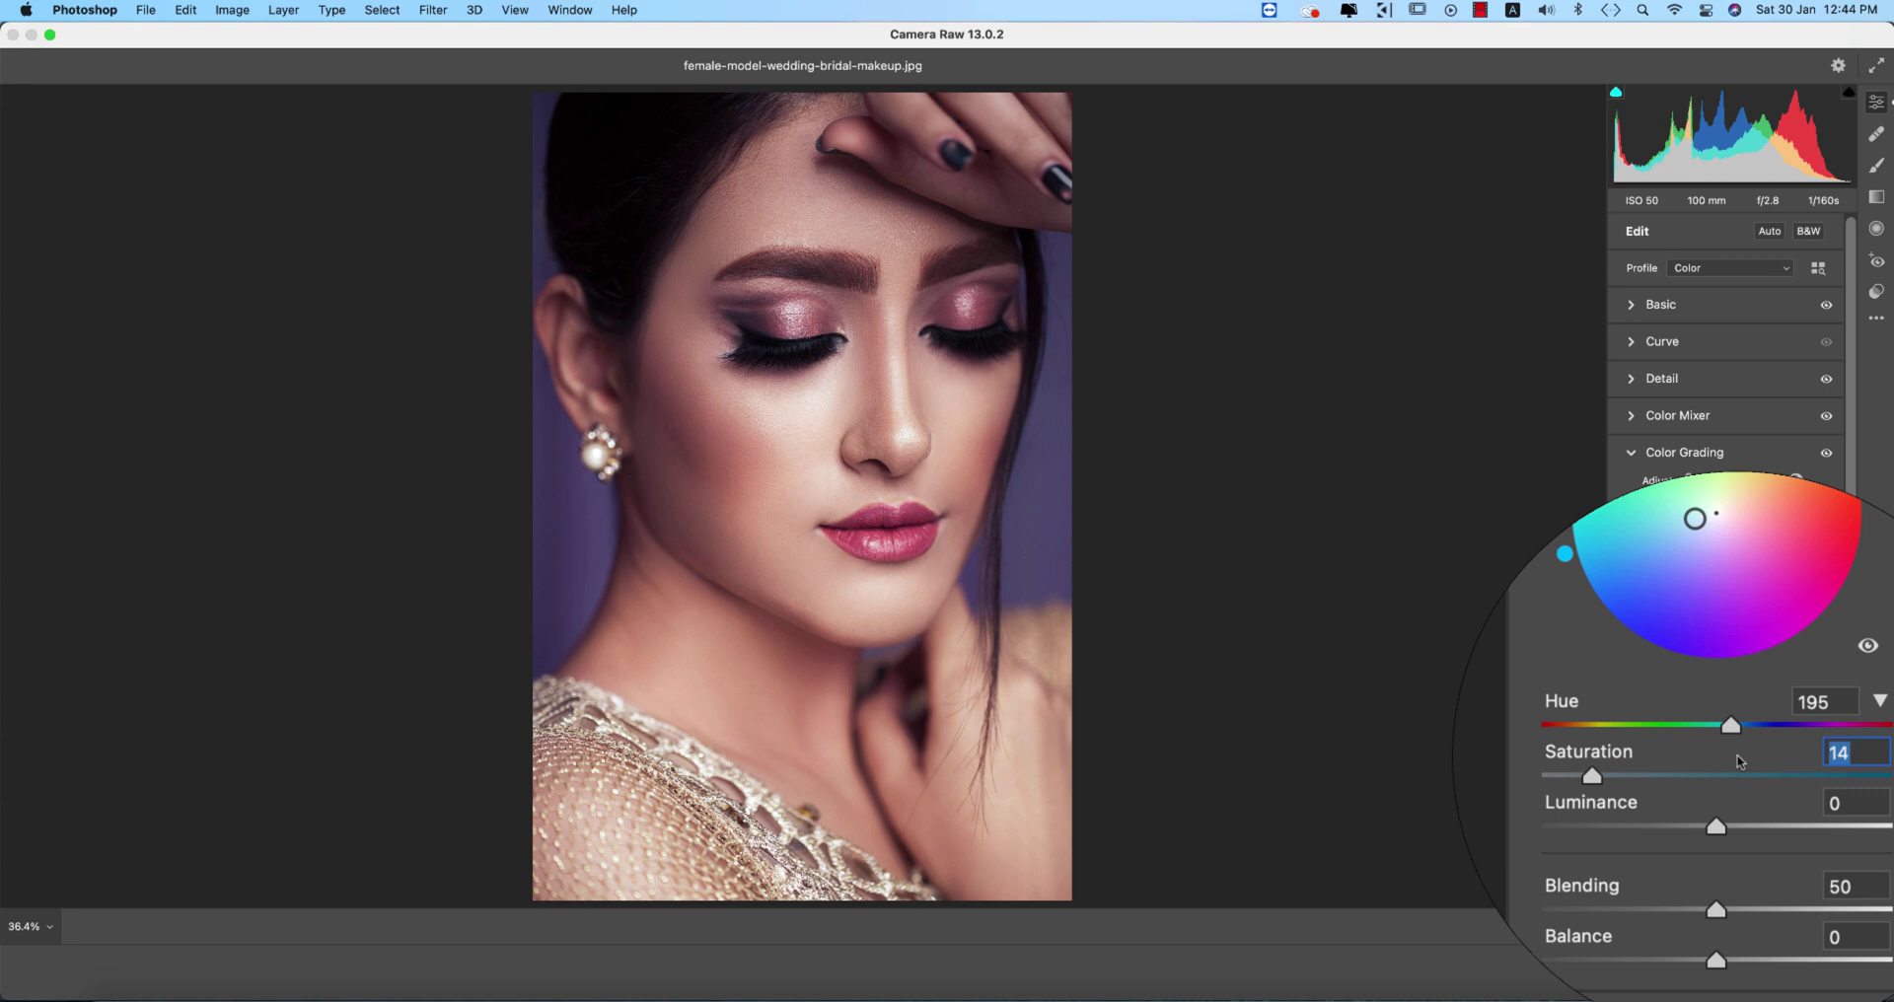
pyautogui.click(1585, 937)
pyautogui.click(1585, 937)
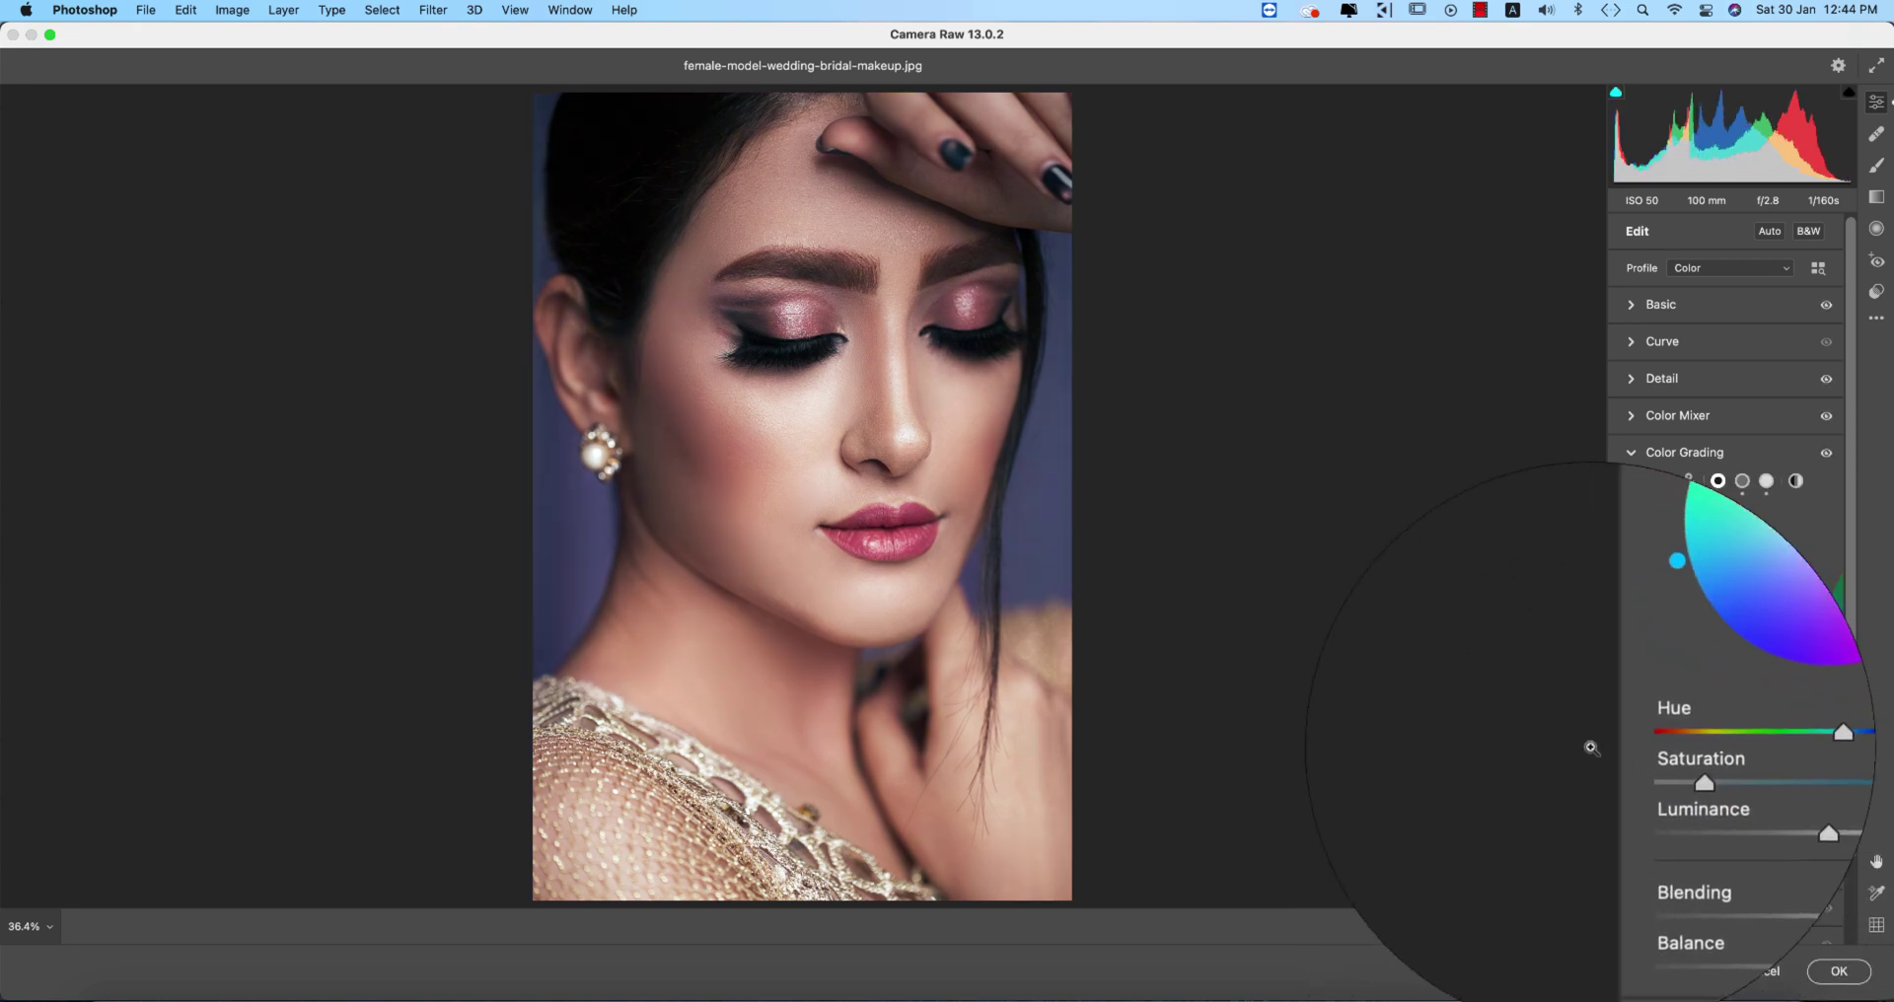
pyautogui.press('Tab')
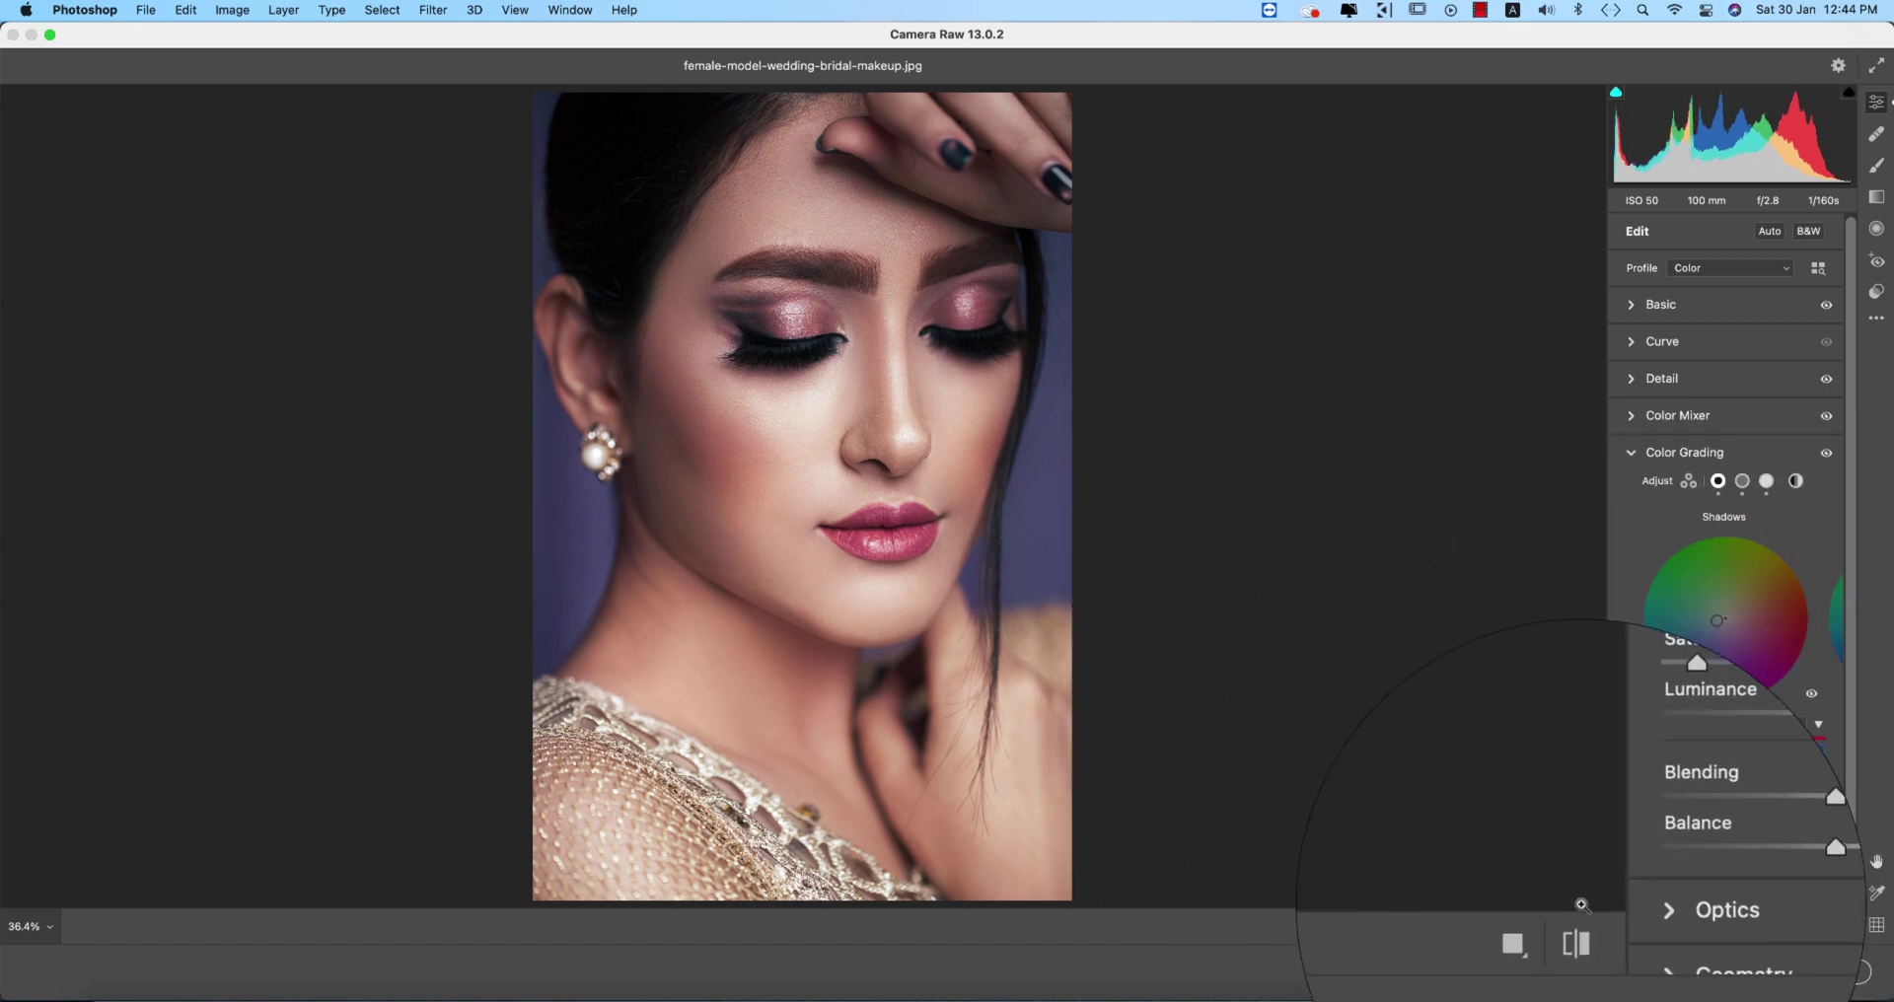
pyautogui.click(1578, 926)
pyautogui.click(1578, 927)
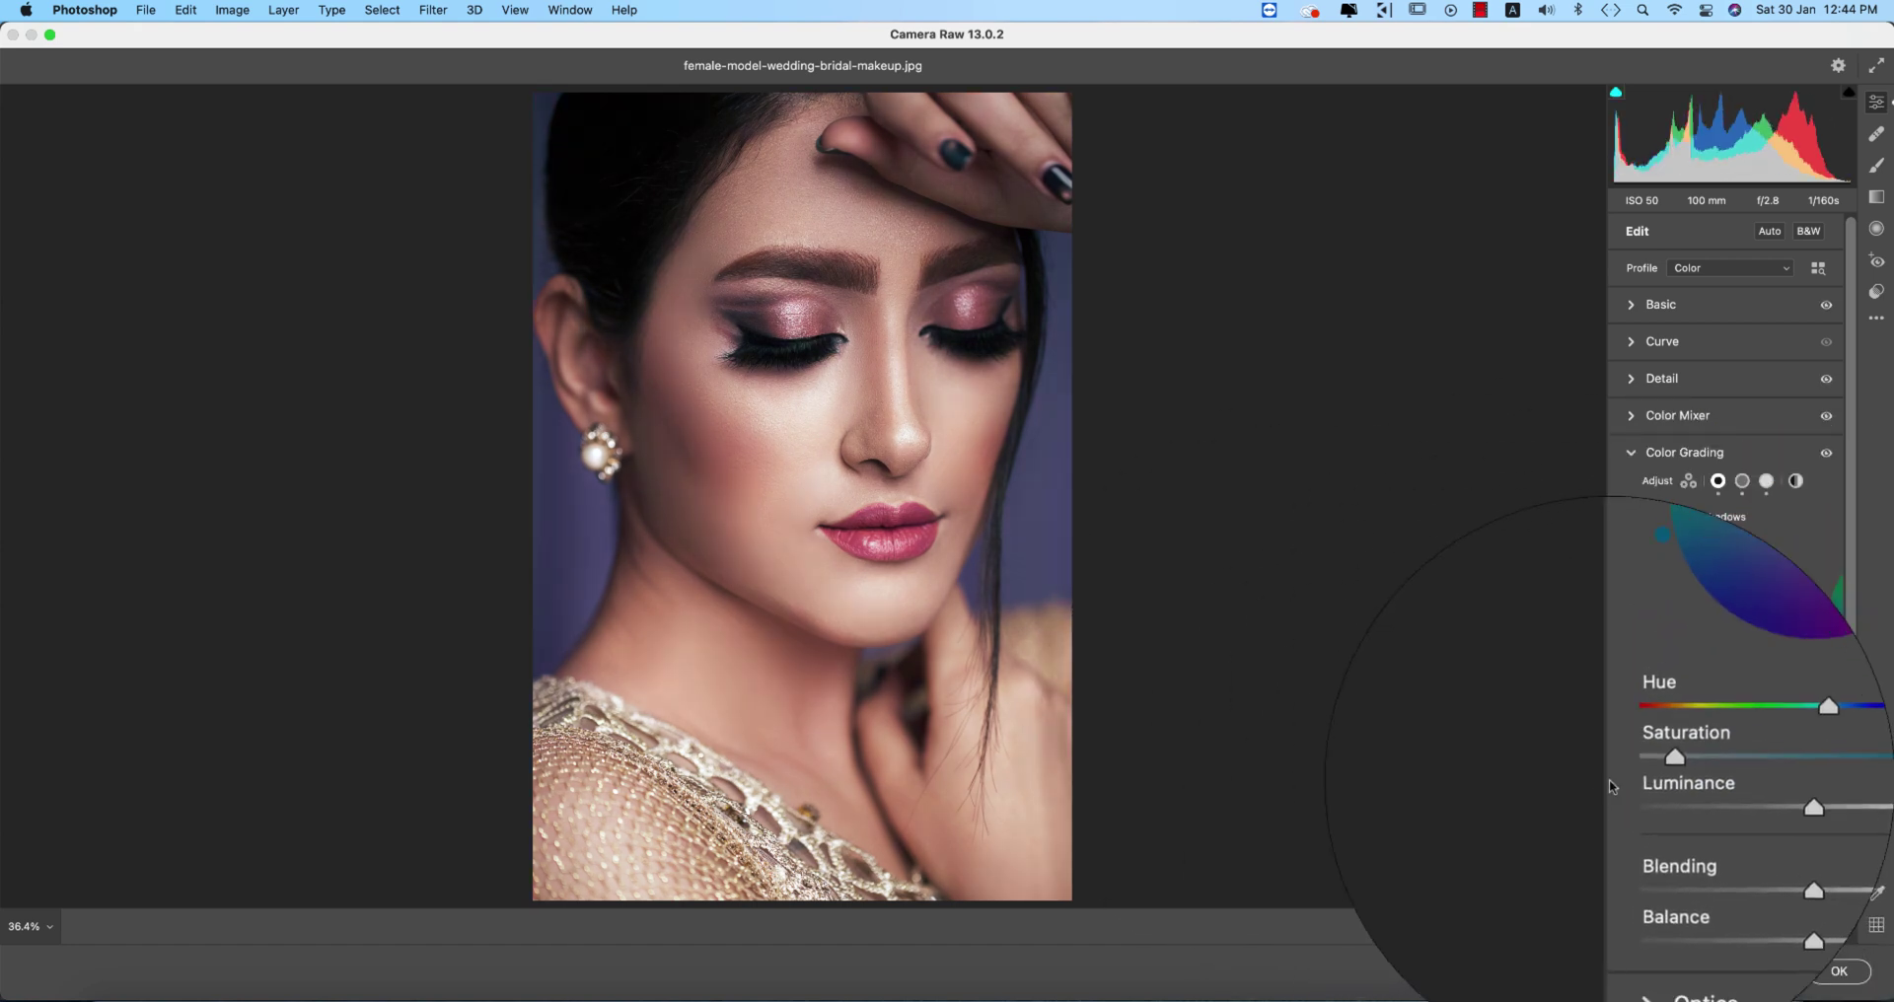
# In Calibration, set Green Primary hue to -21 and saturation to +5, and Blue Primary hue to +8 and saturation to +4.
pyautogui.click(1631, 452)
pyautogui.click(1633, 604)
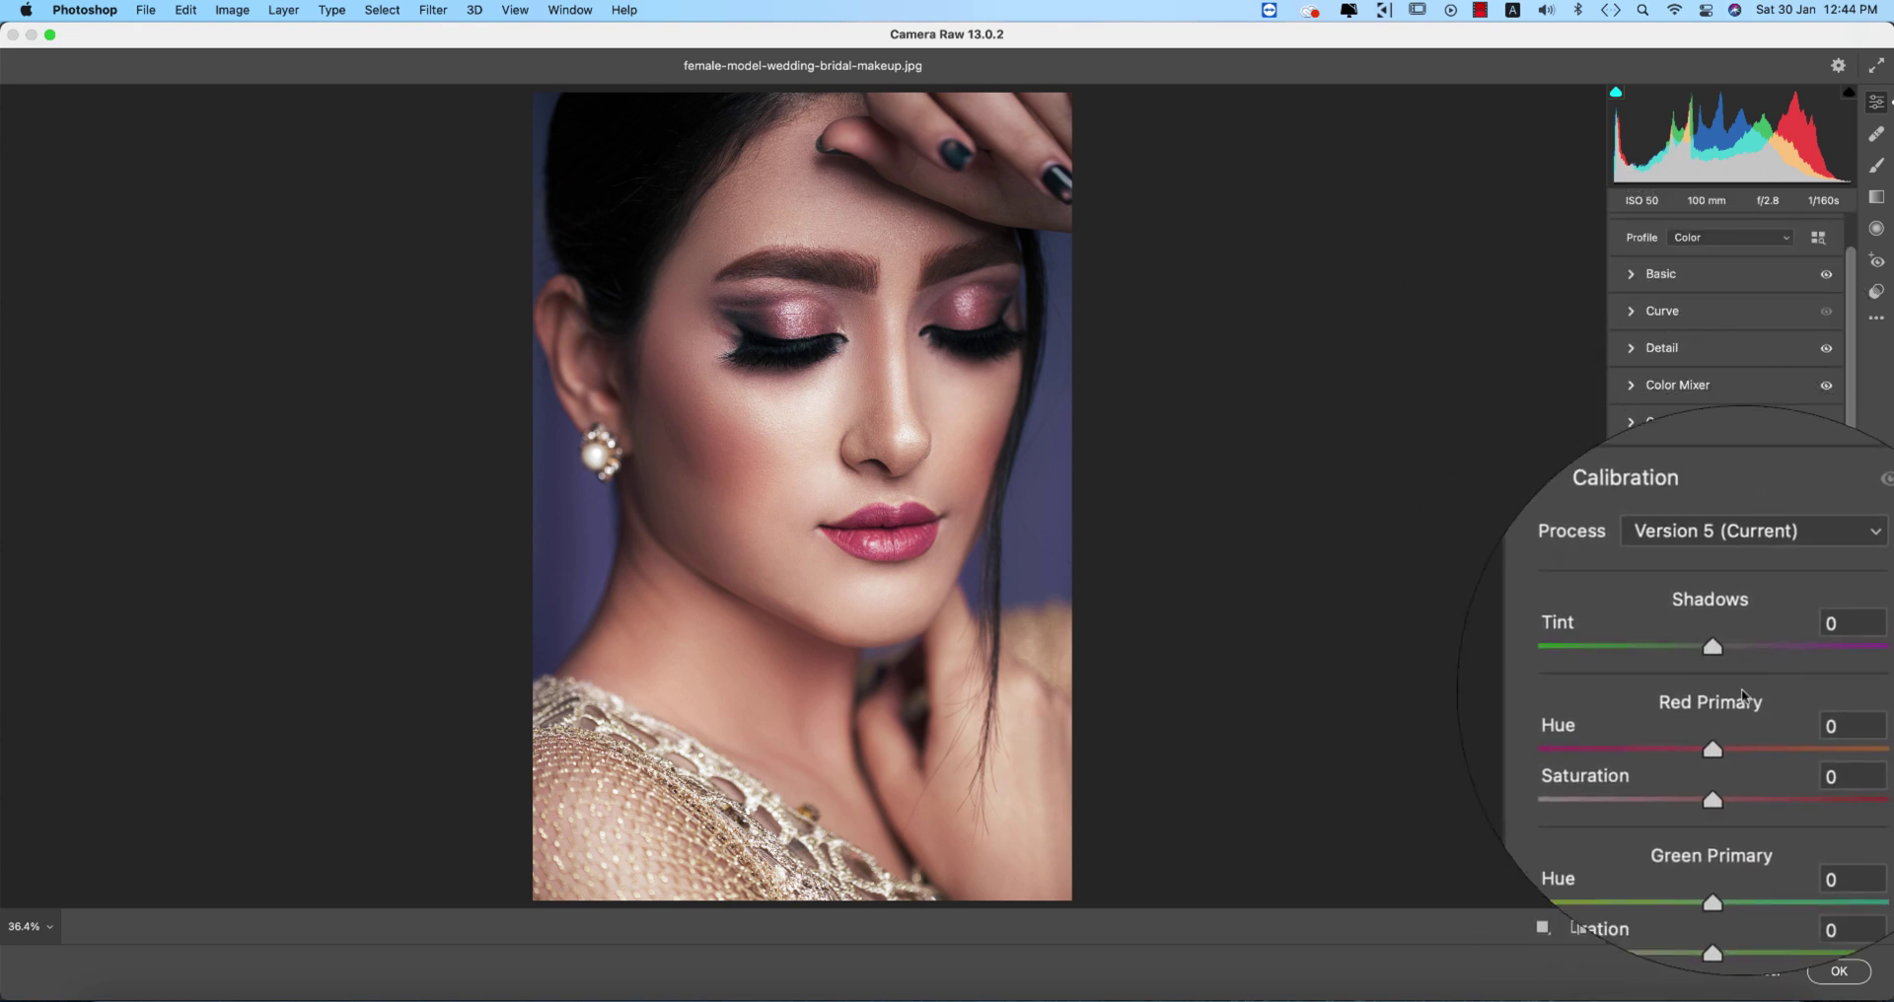
pyautogui.moveTo(1745, 726)
pyautogui.mouseDown()
pyautogui.moveTo(1715, 731)
pyautogui.moveTo(1730, 747)
pyautogui.mouseUp()
pyautogui.moveTo(1719, 856); pyautogui.dragTo(1727, 903)
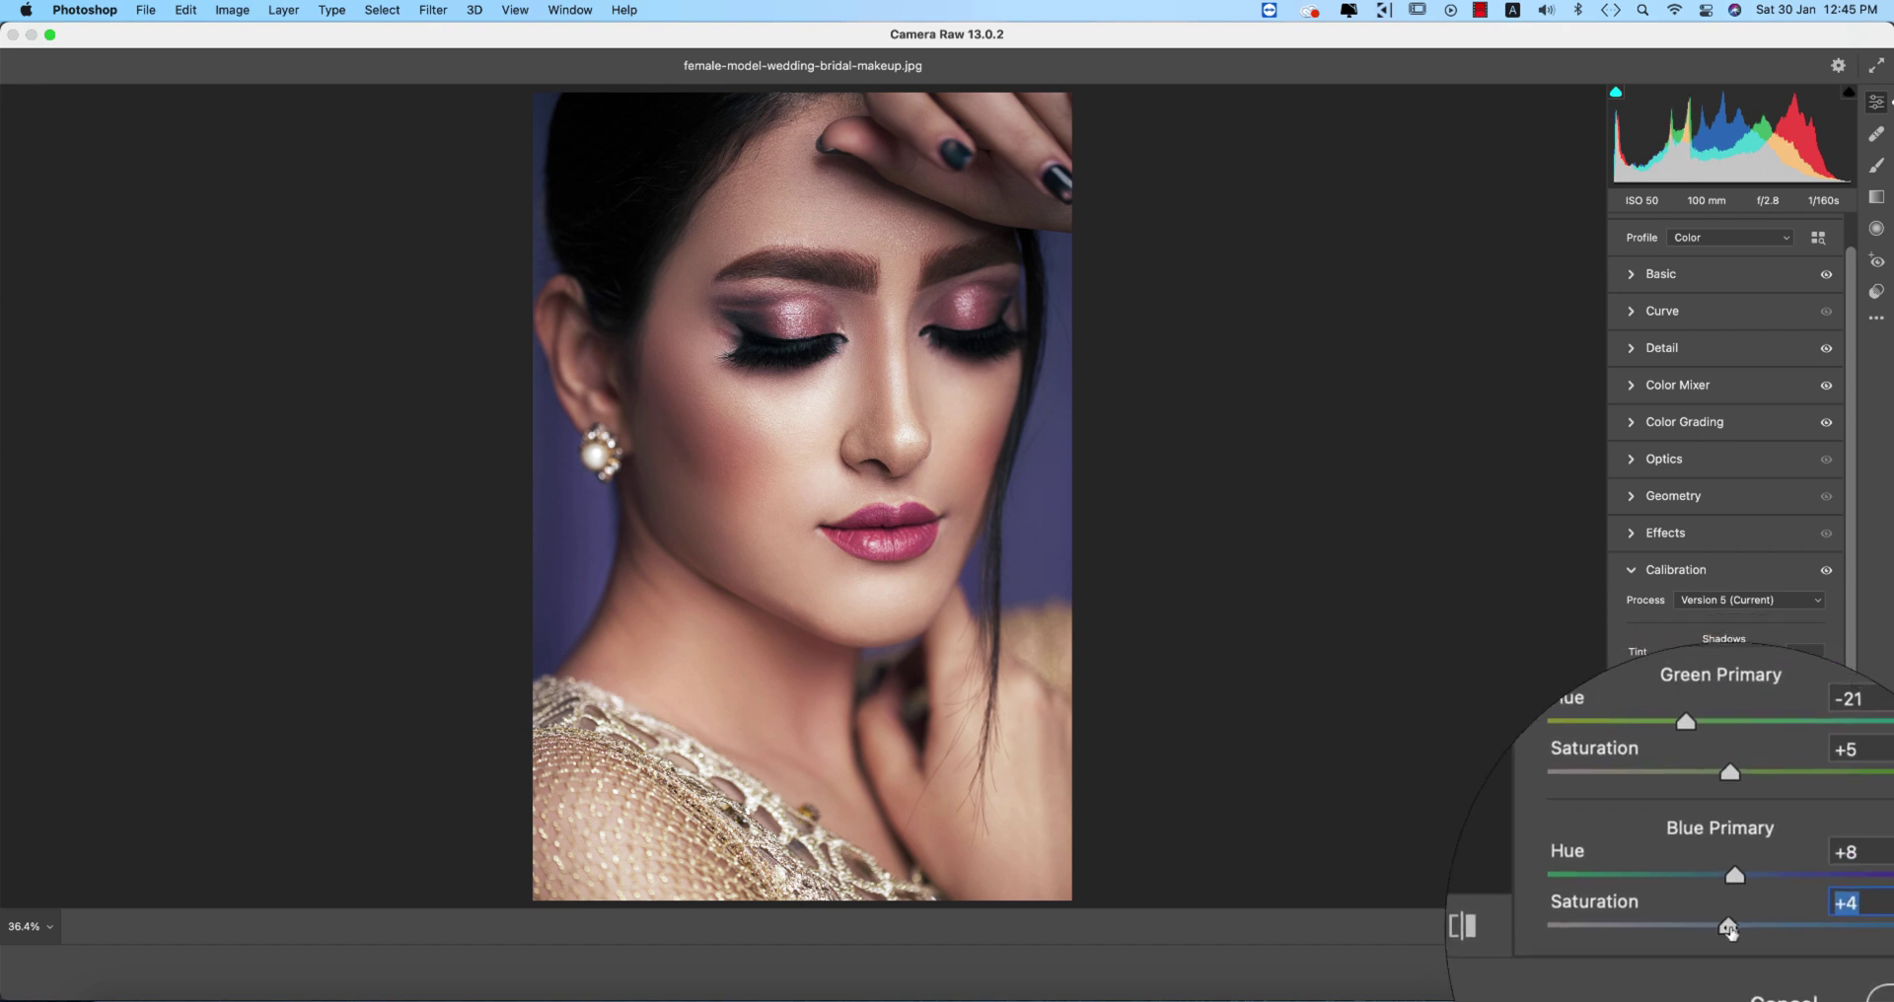
# Set the white balance temperature to -28 and compare the portrait with its default settings.
pyautogui.click(1661, 274)
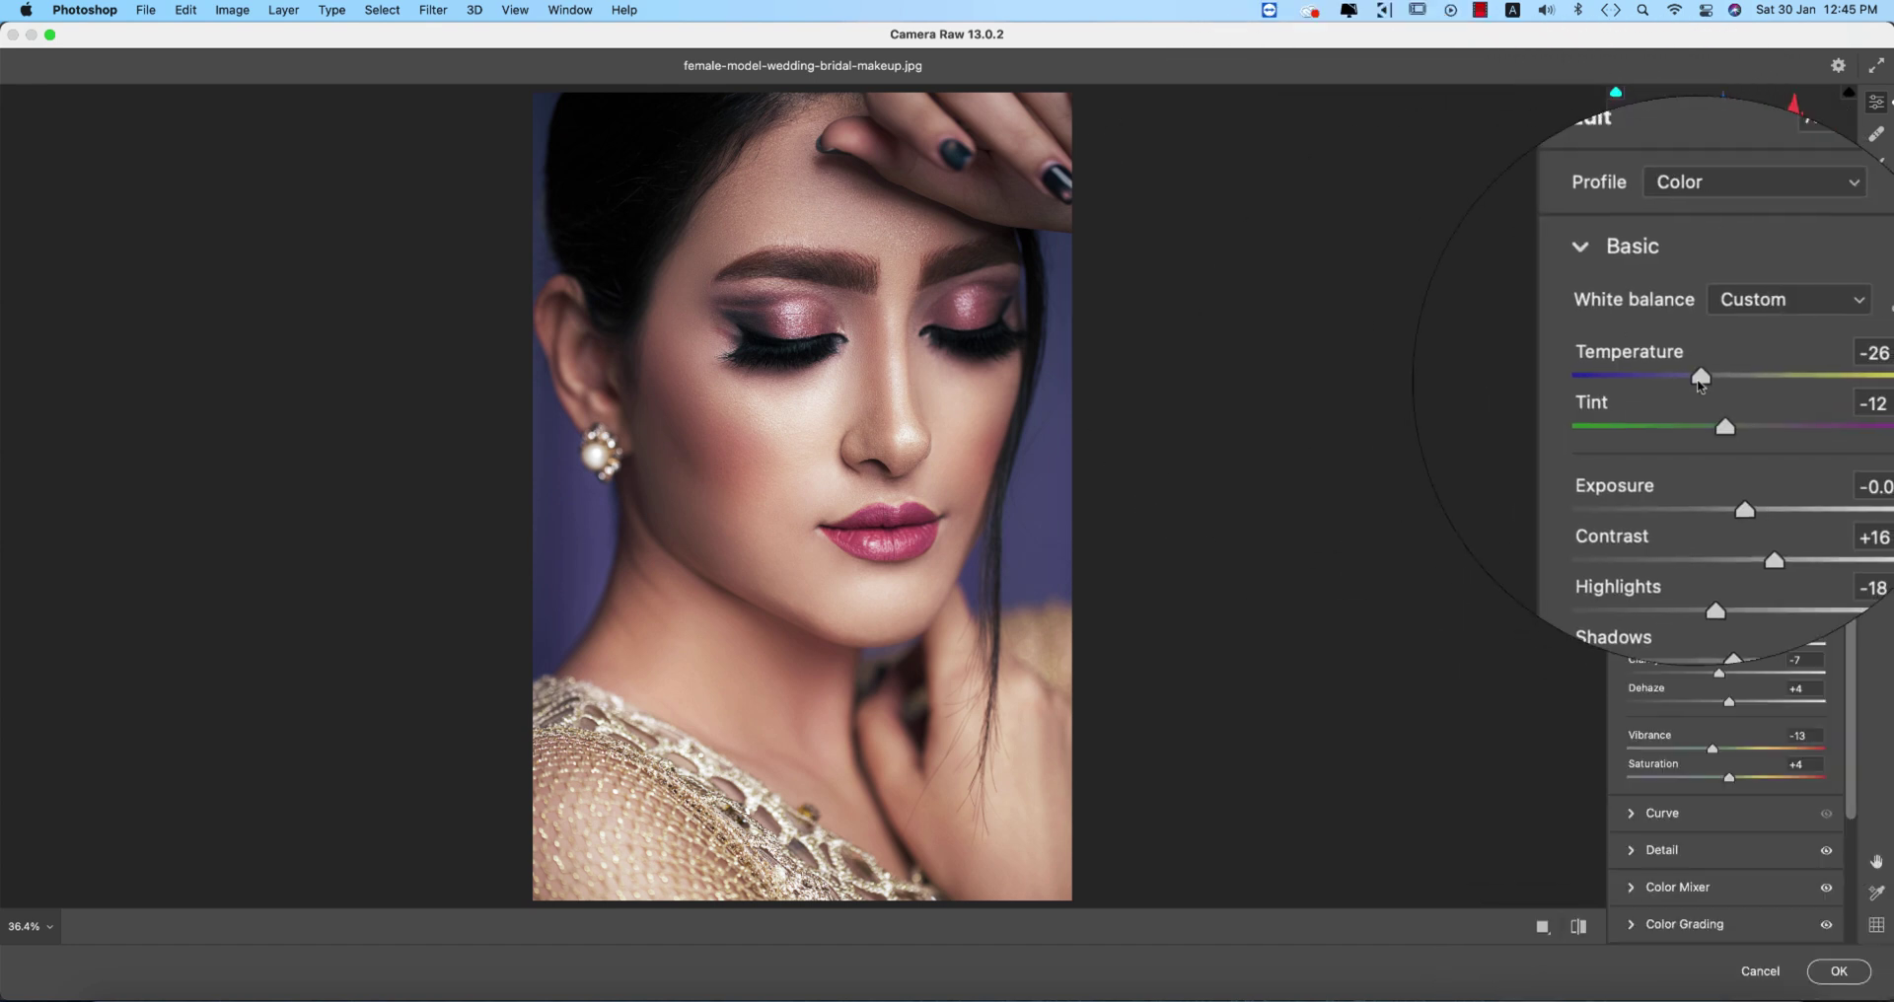
pyautogui.moveTo(1701, 383); pyautogui.dragTo(1707, 383)
pyautogui.moveTo(1707, 383); pyautogui.dragTo(1702, 385)
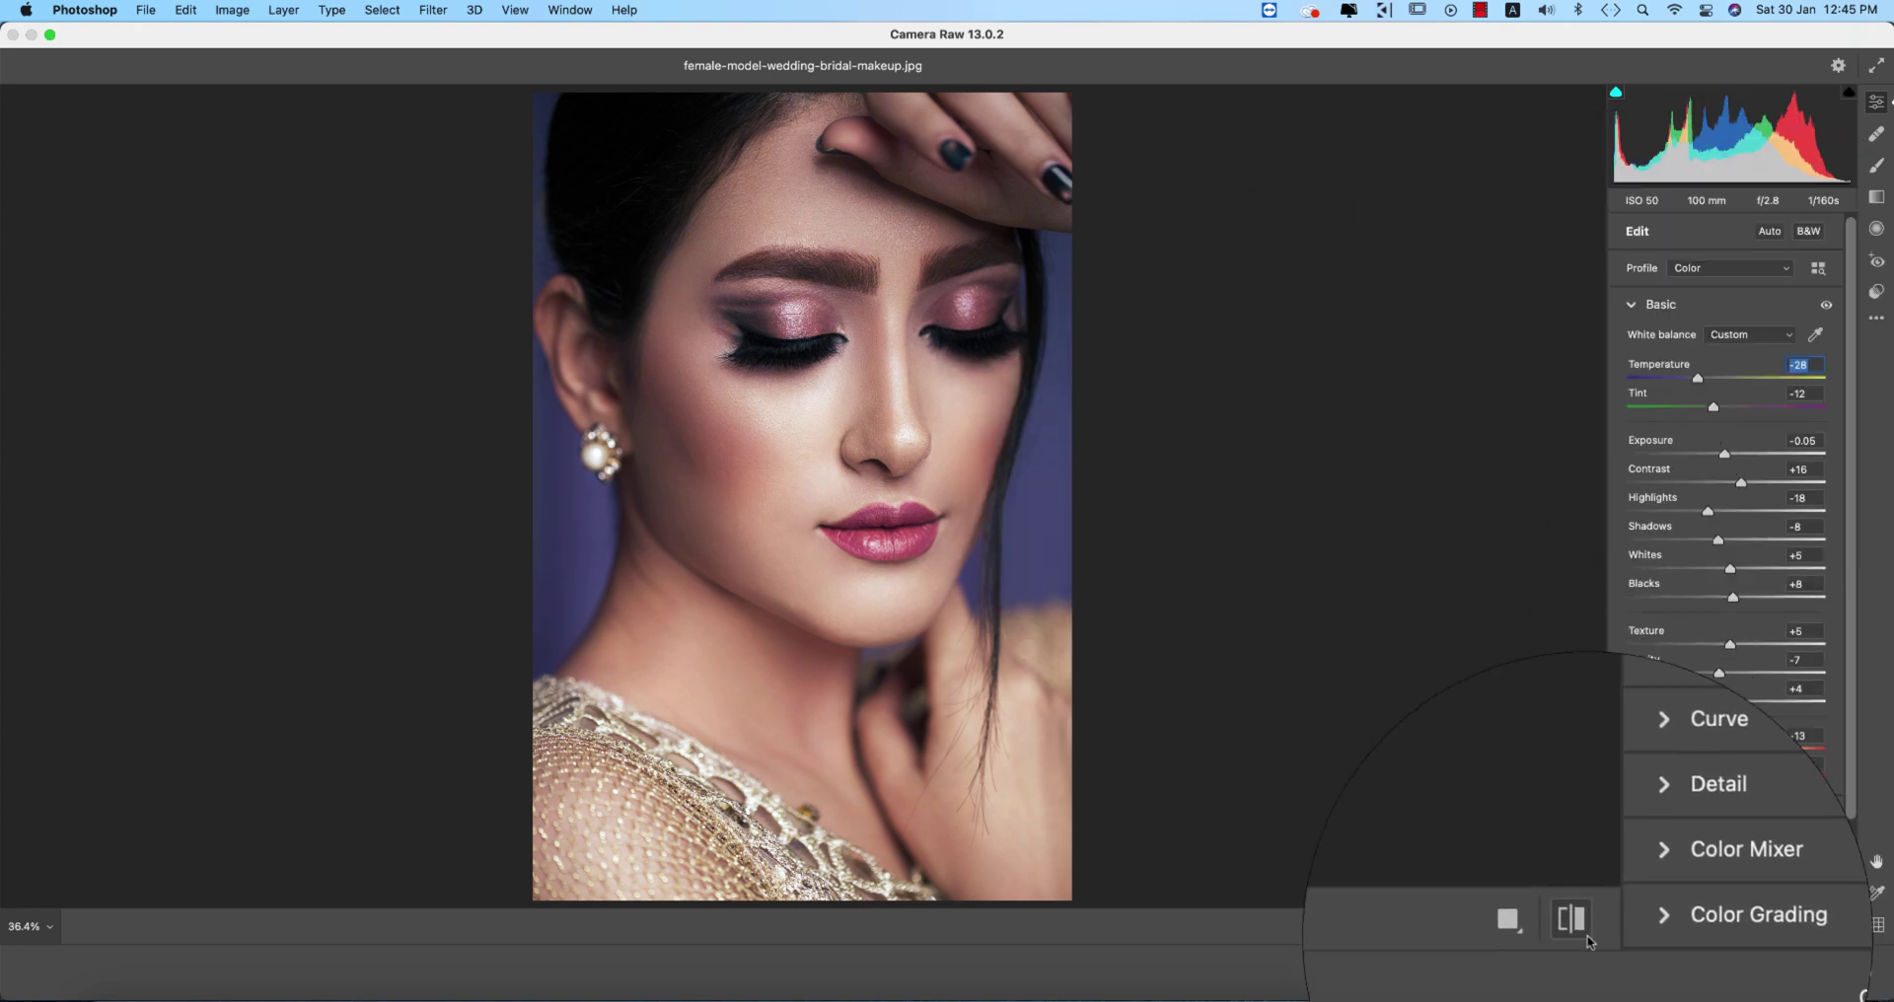
pyautogui.click(1579, 926)
pyautogui.click(1578, 926)
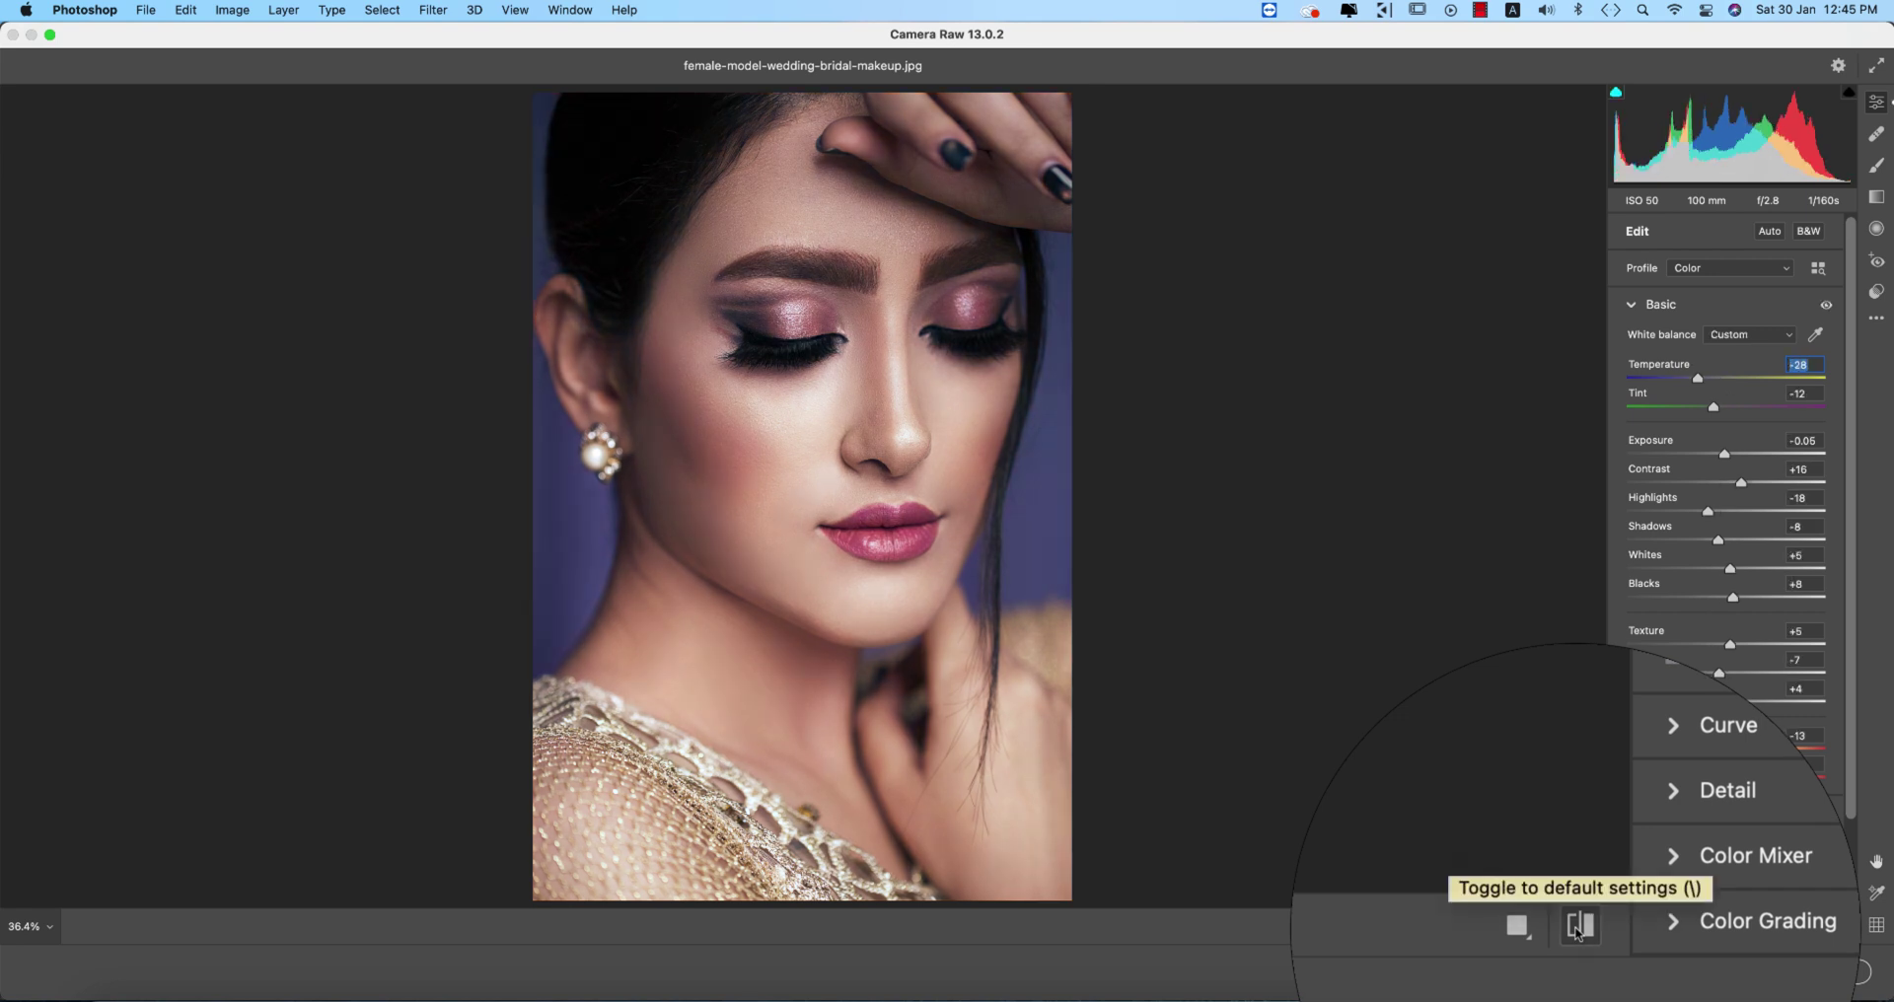
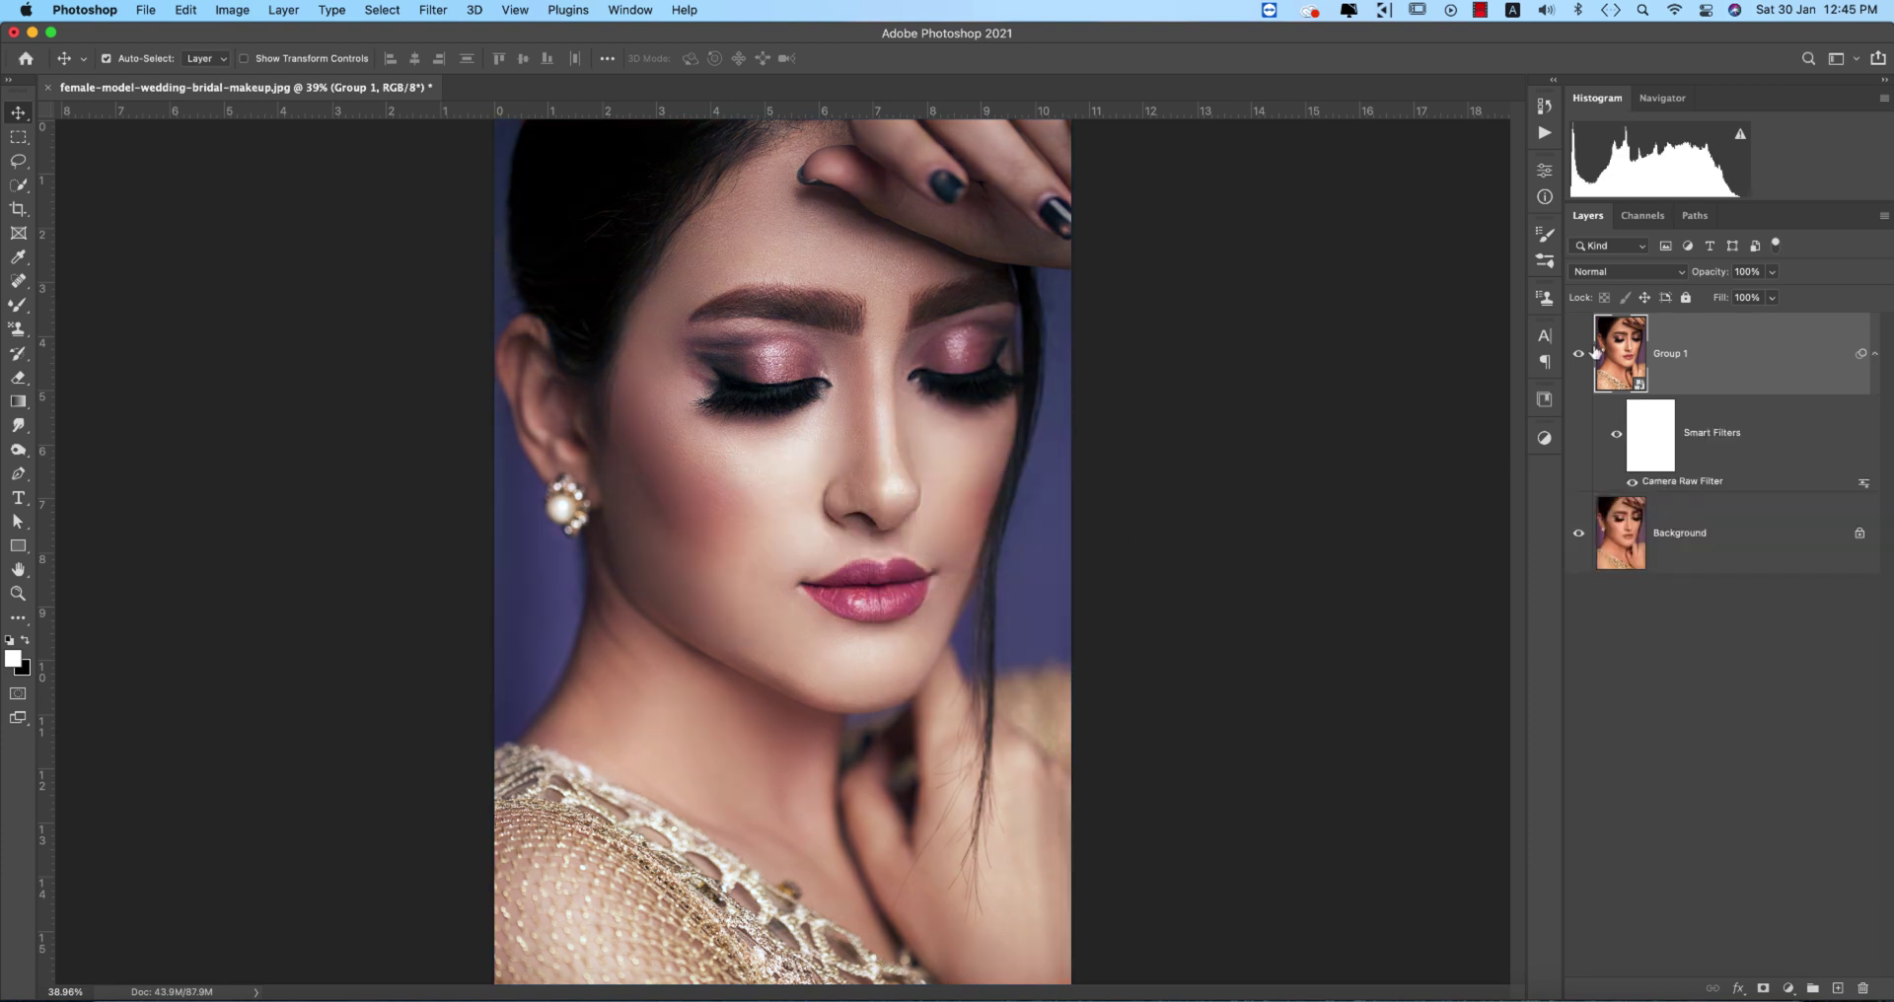
# Compare the graded Group 1 with the original, then save the portrait as a Photoshop file with its layers kept.
pyautogui.click(1584, 355)
pyautogui.click(1585, 355)
pyautogui.press('super+s')
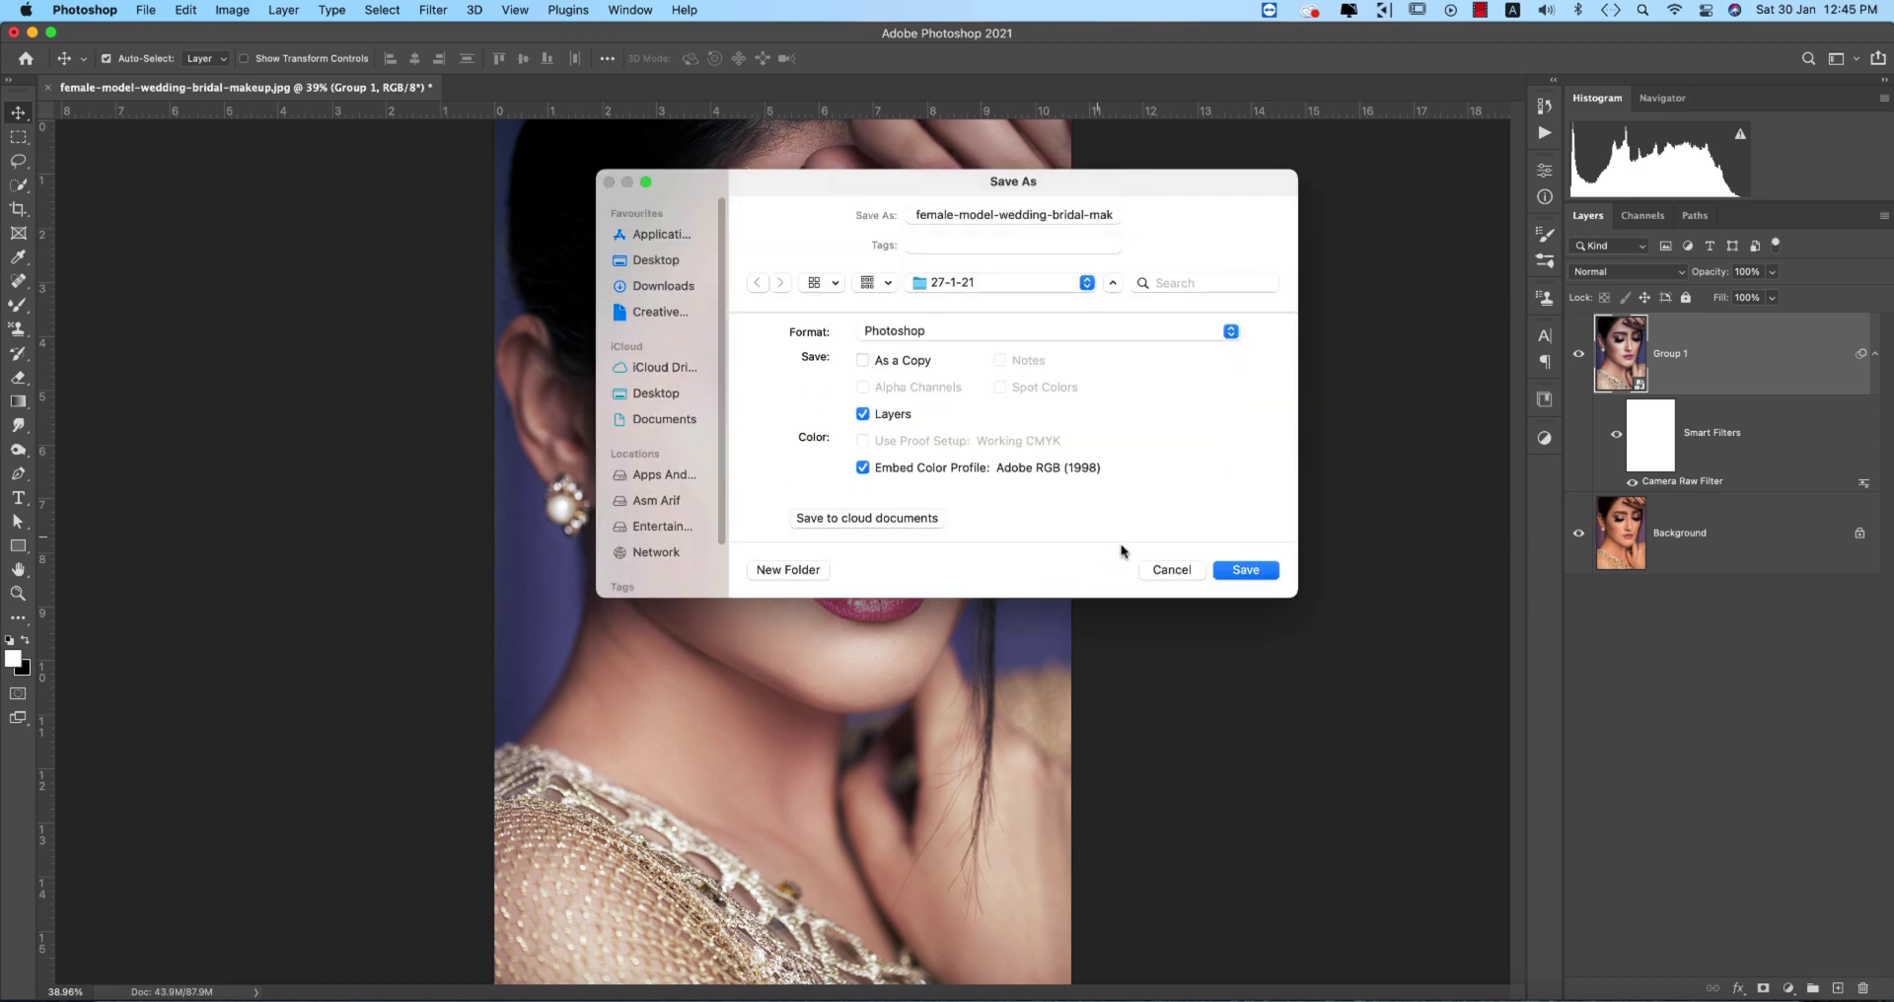
pyautogui.click(1245, 570)
pyautogui.press('Return')
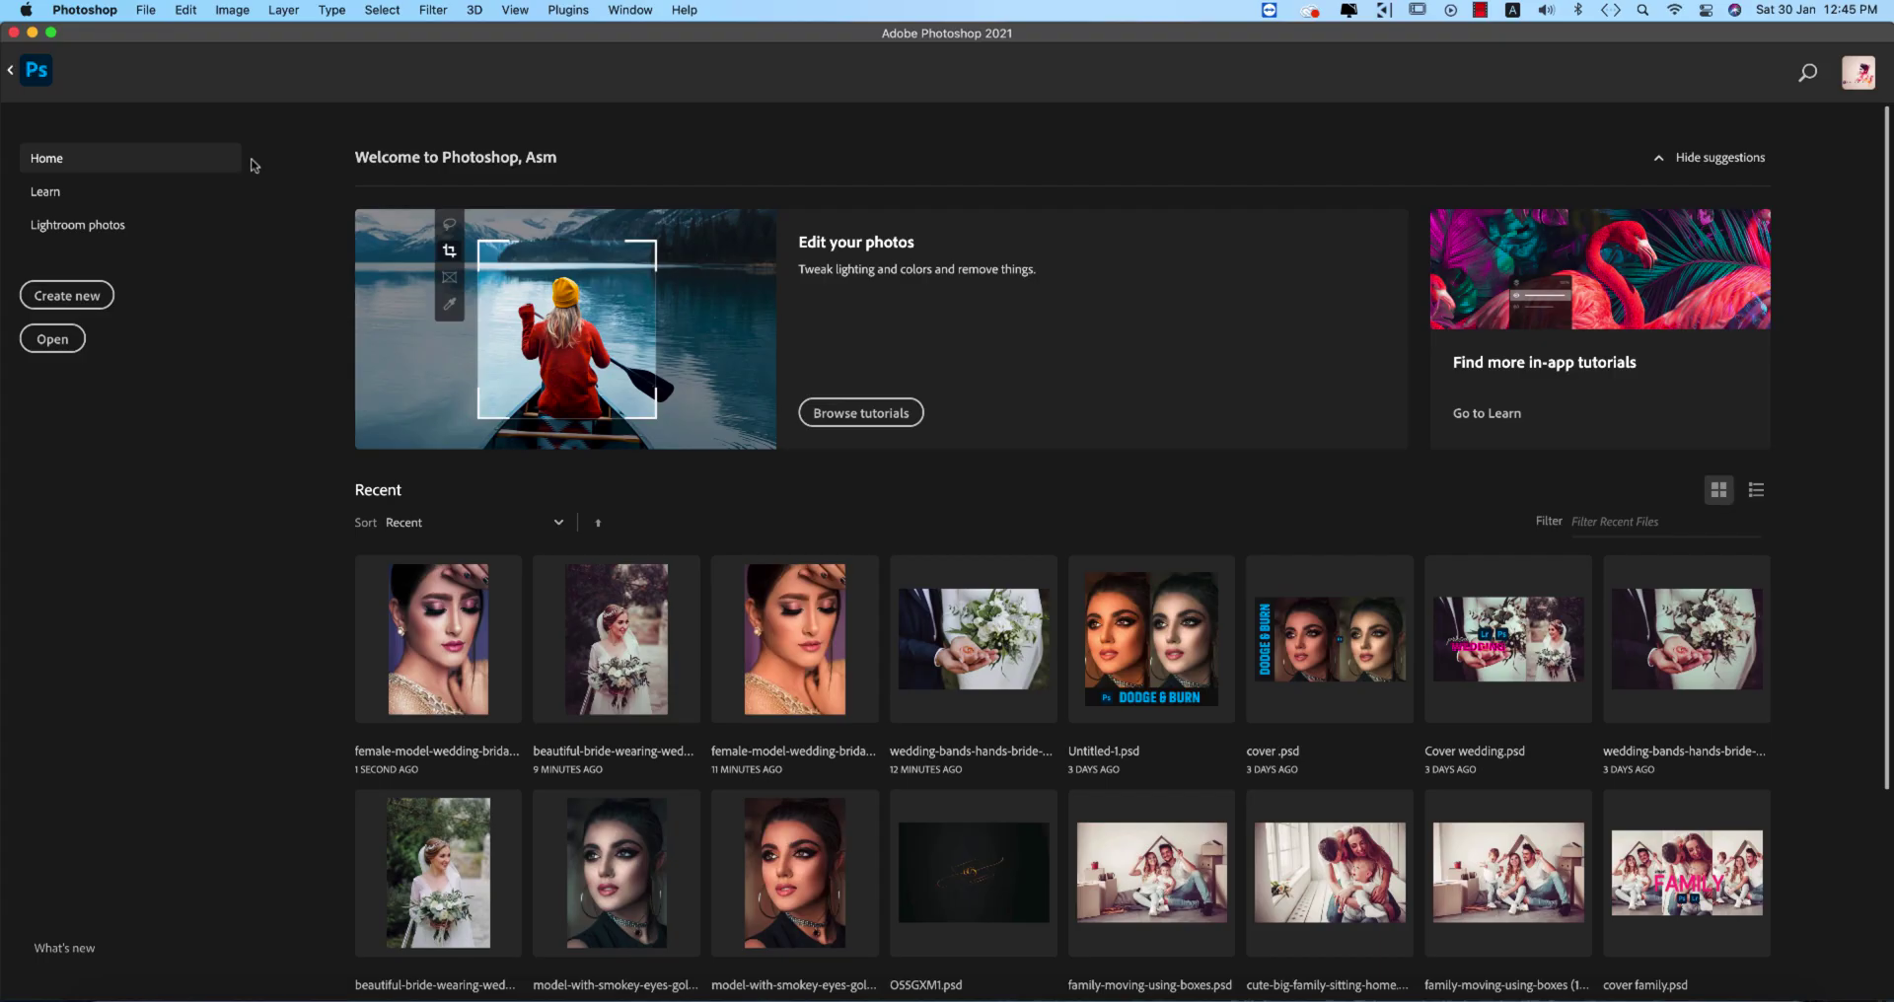
# Open the recent photo beautiful-bride-wearing-wedding-dress.jpg and duplicate its background layer.
pyautogui.click(48, 86)
pyautogui.scroll(-3, 832, 552)
pyautogui.scroll(-5, 832, 556)
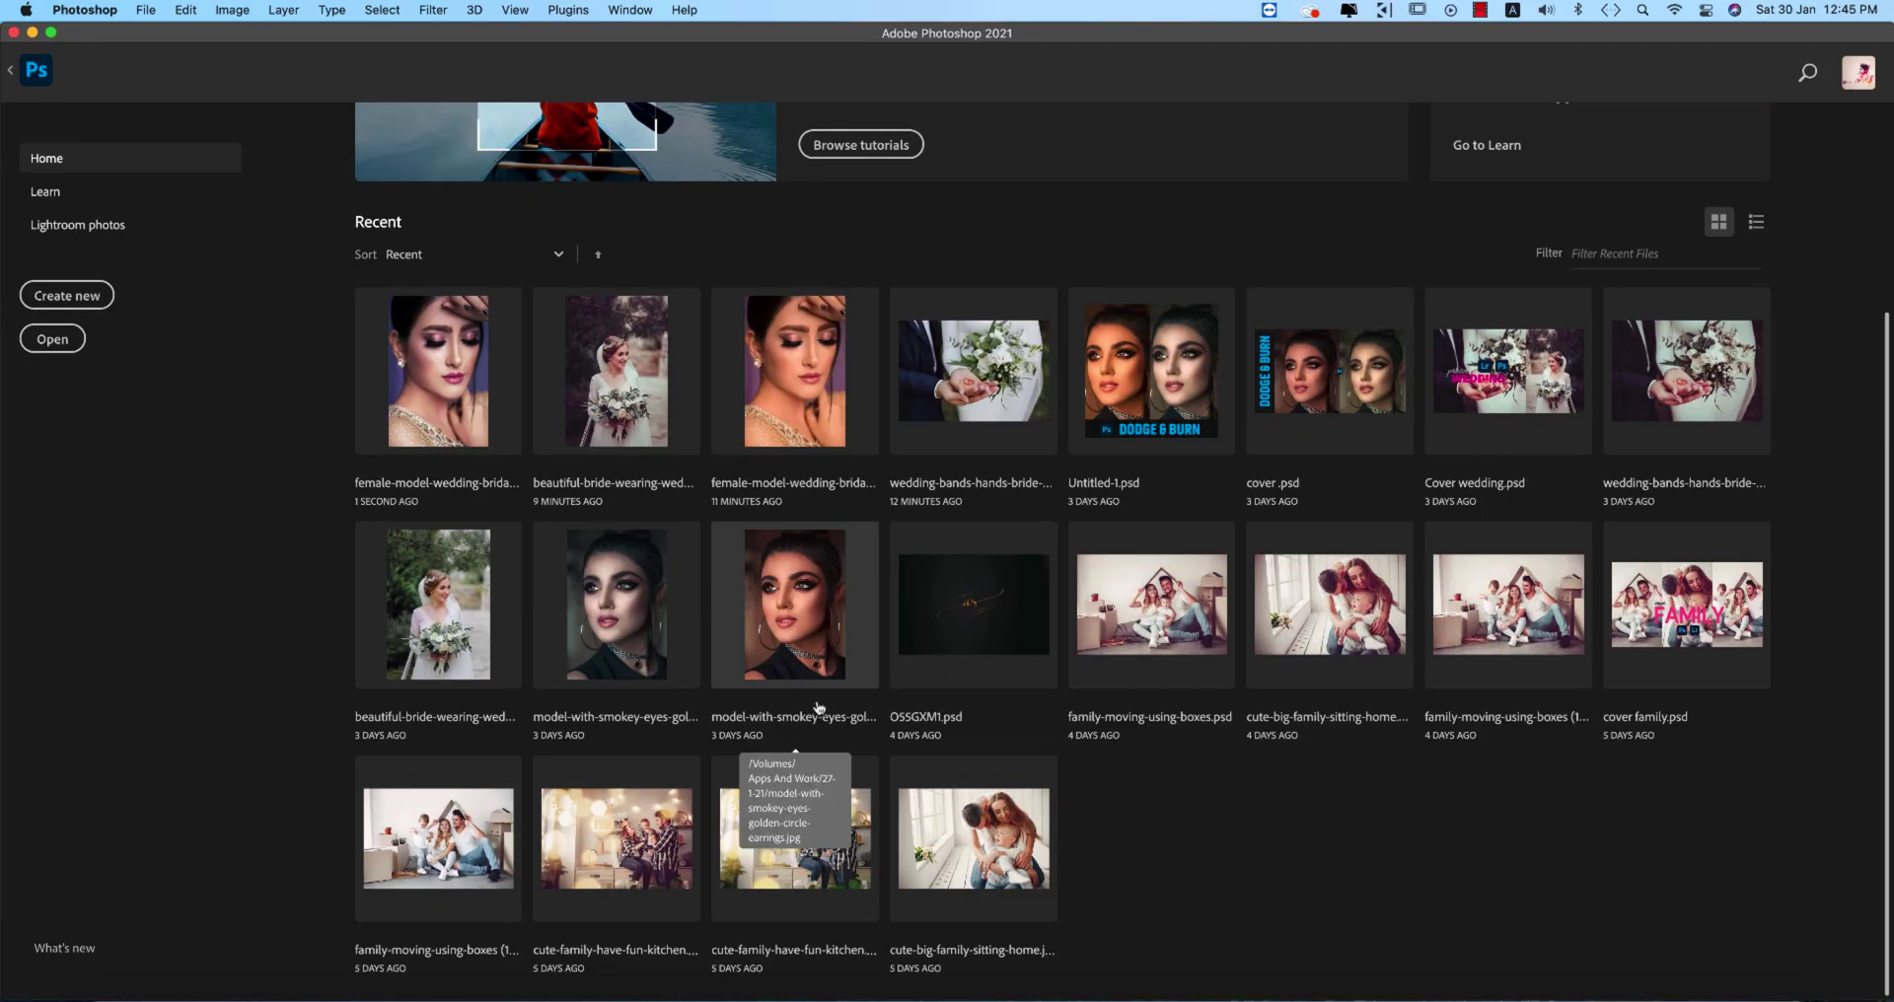
pyautogui.click(402, 609)
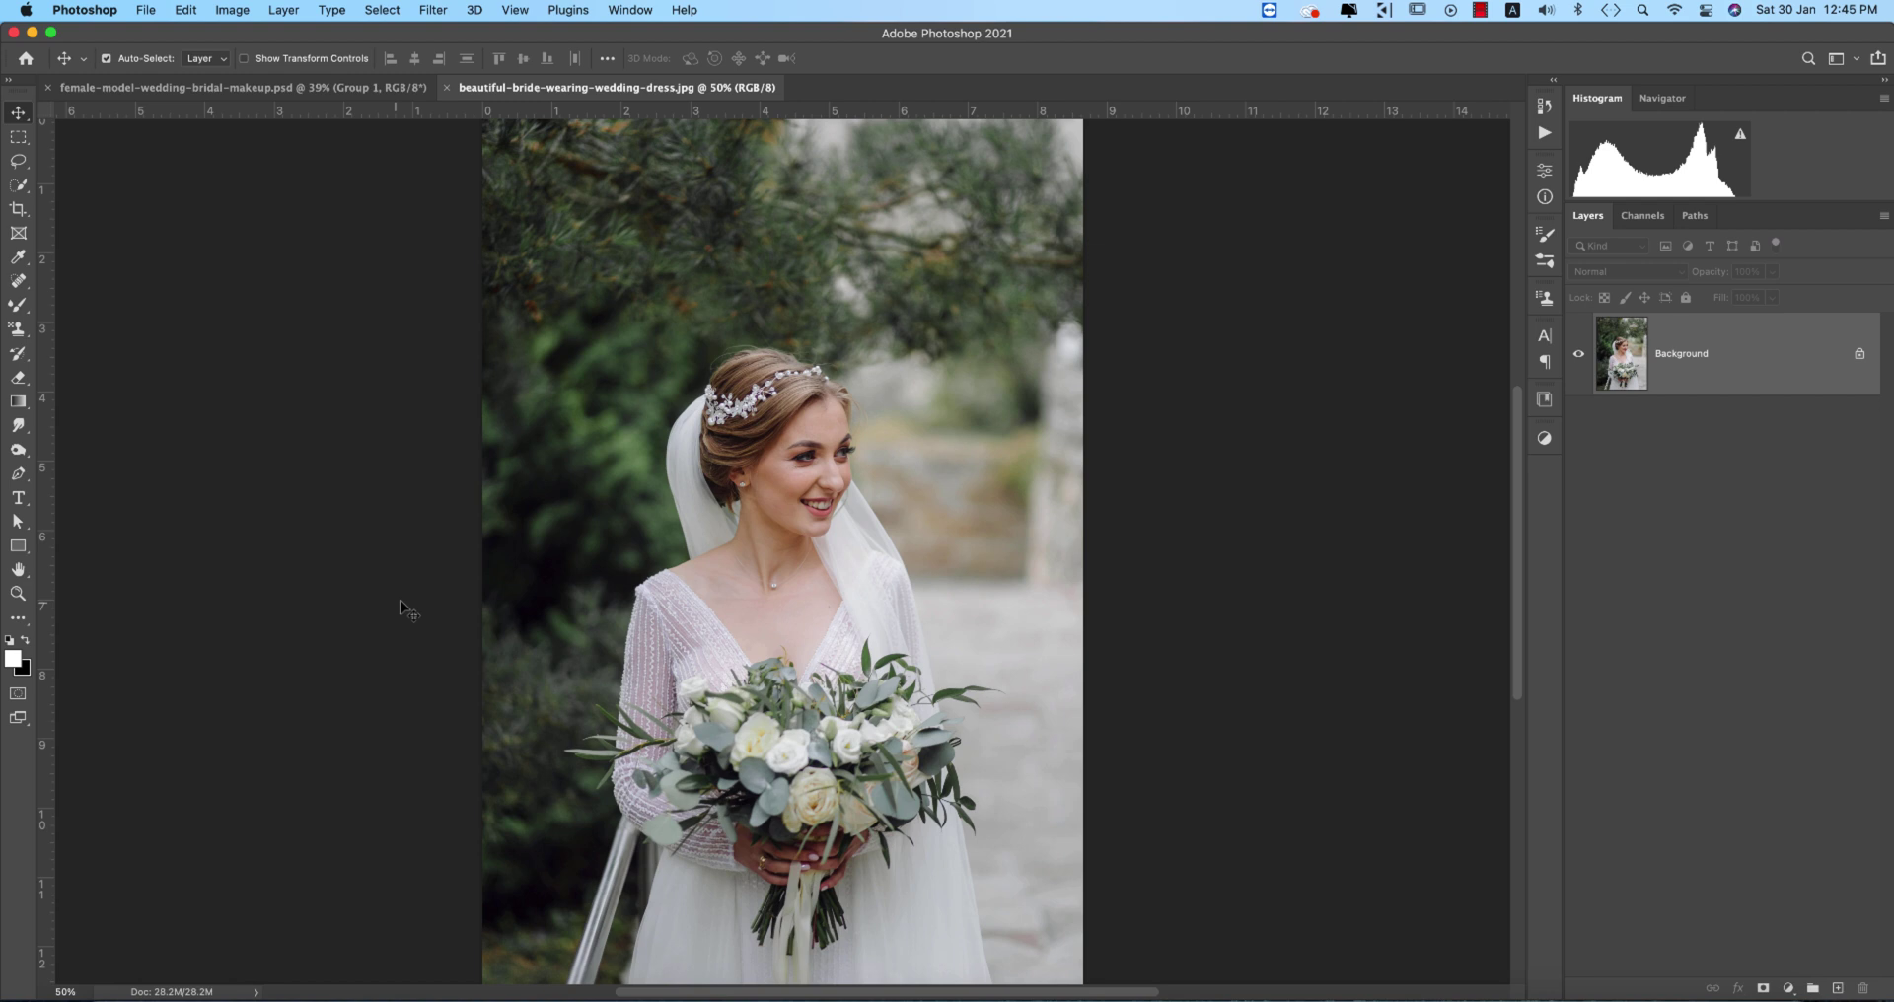
pyautogui.press('super+j')
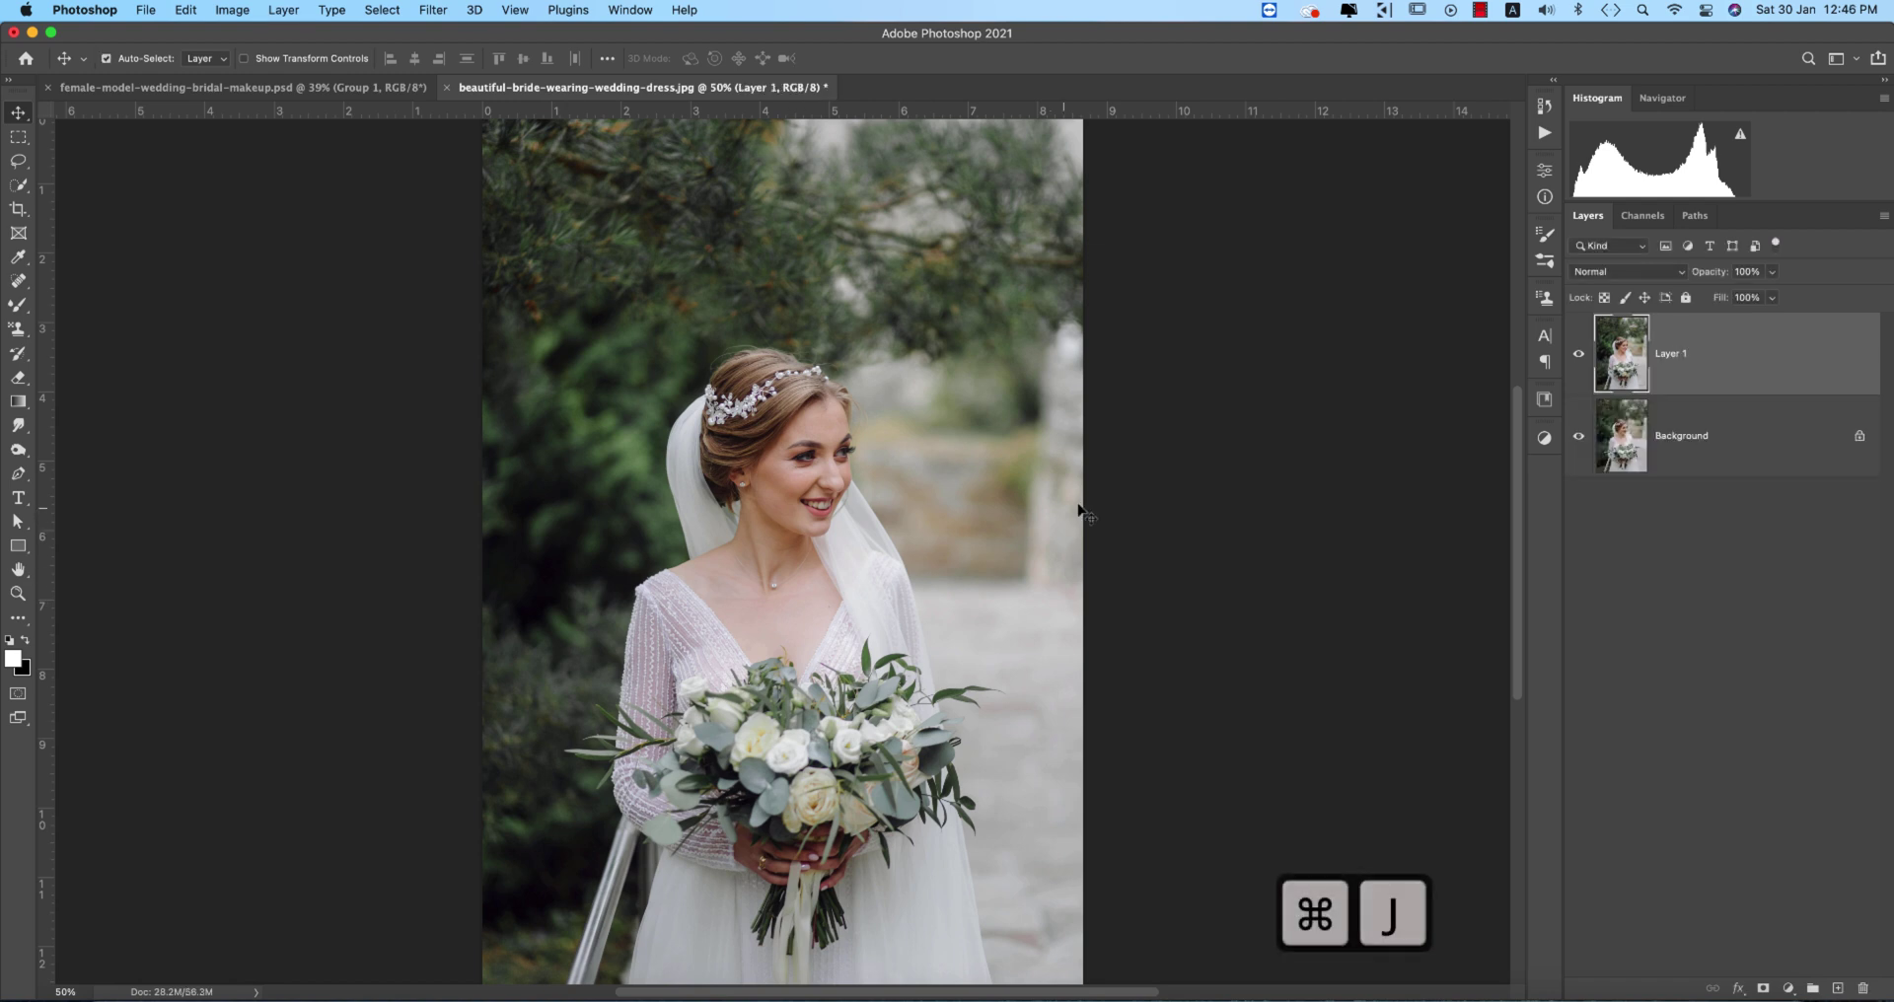
# Open the duplicate layer in the Camera Raw Filter and load the saved settings file portrait.xmp.
pyautogui.click(434, 10)
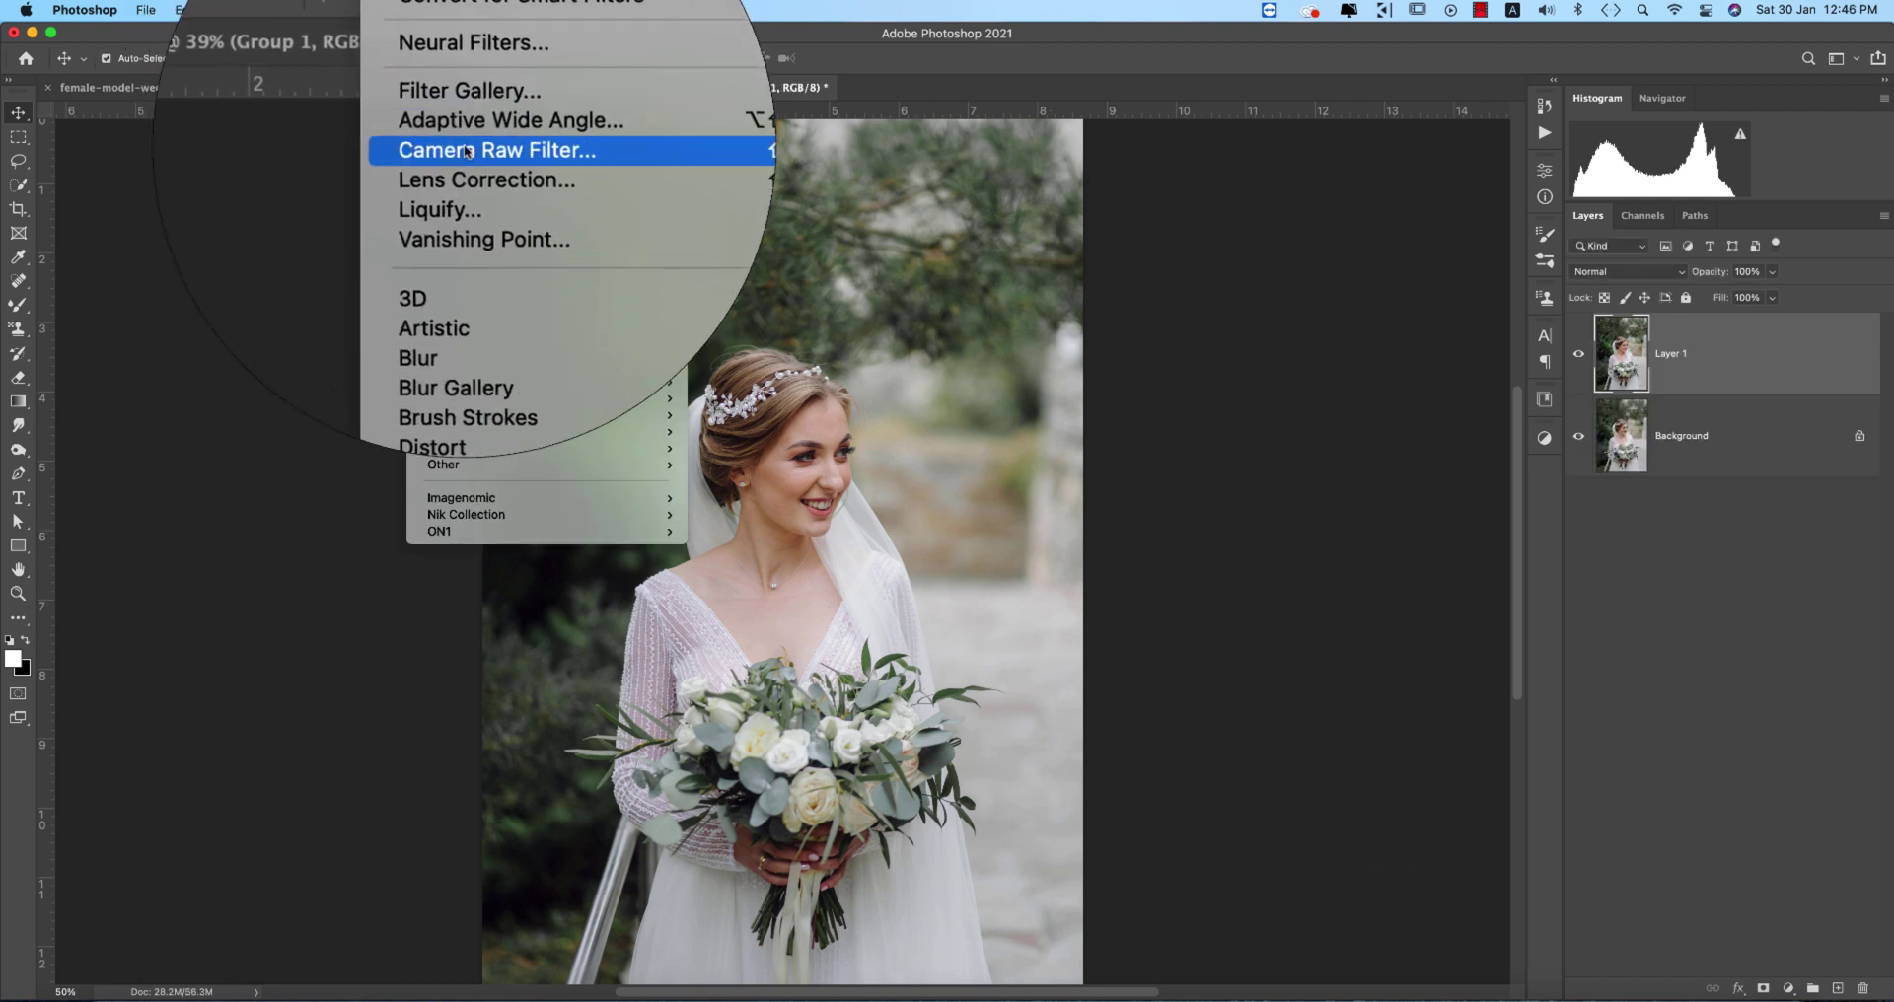
pyautogui.click(463, 148)
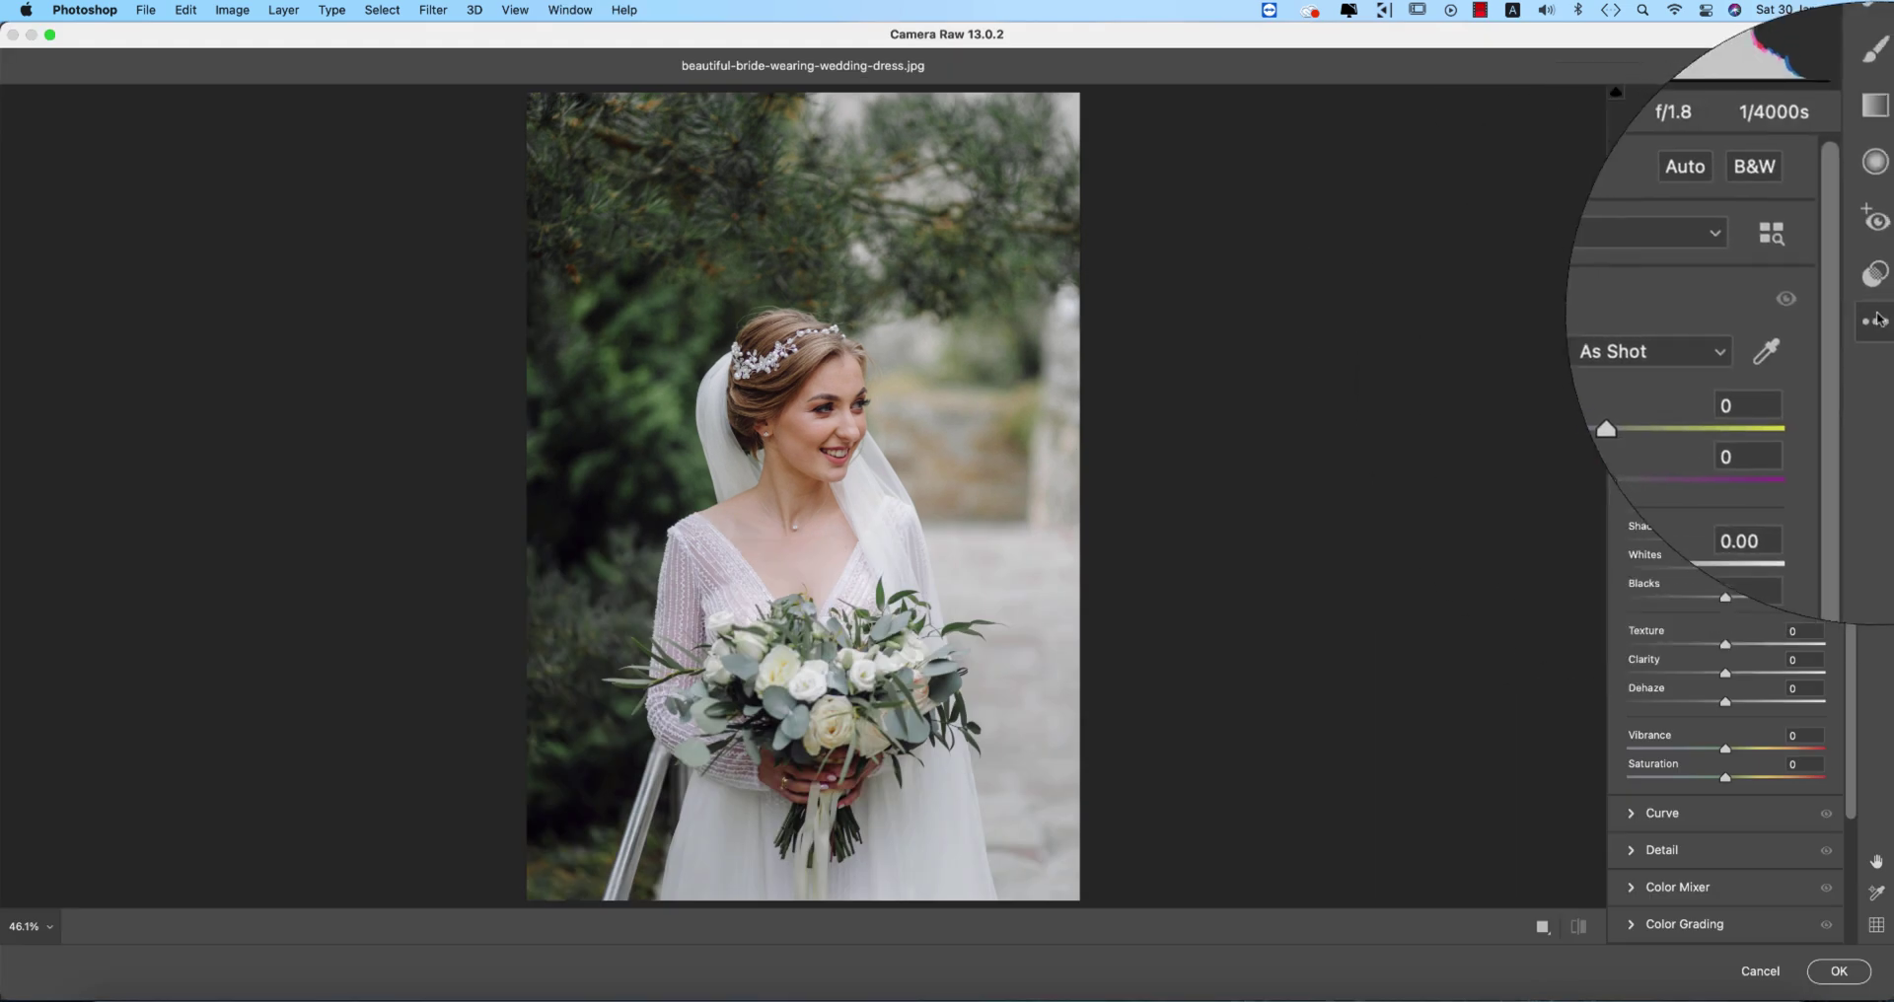
pyautogui.click(1875, 296)
pyautogui.click(1663, 573)
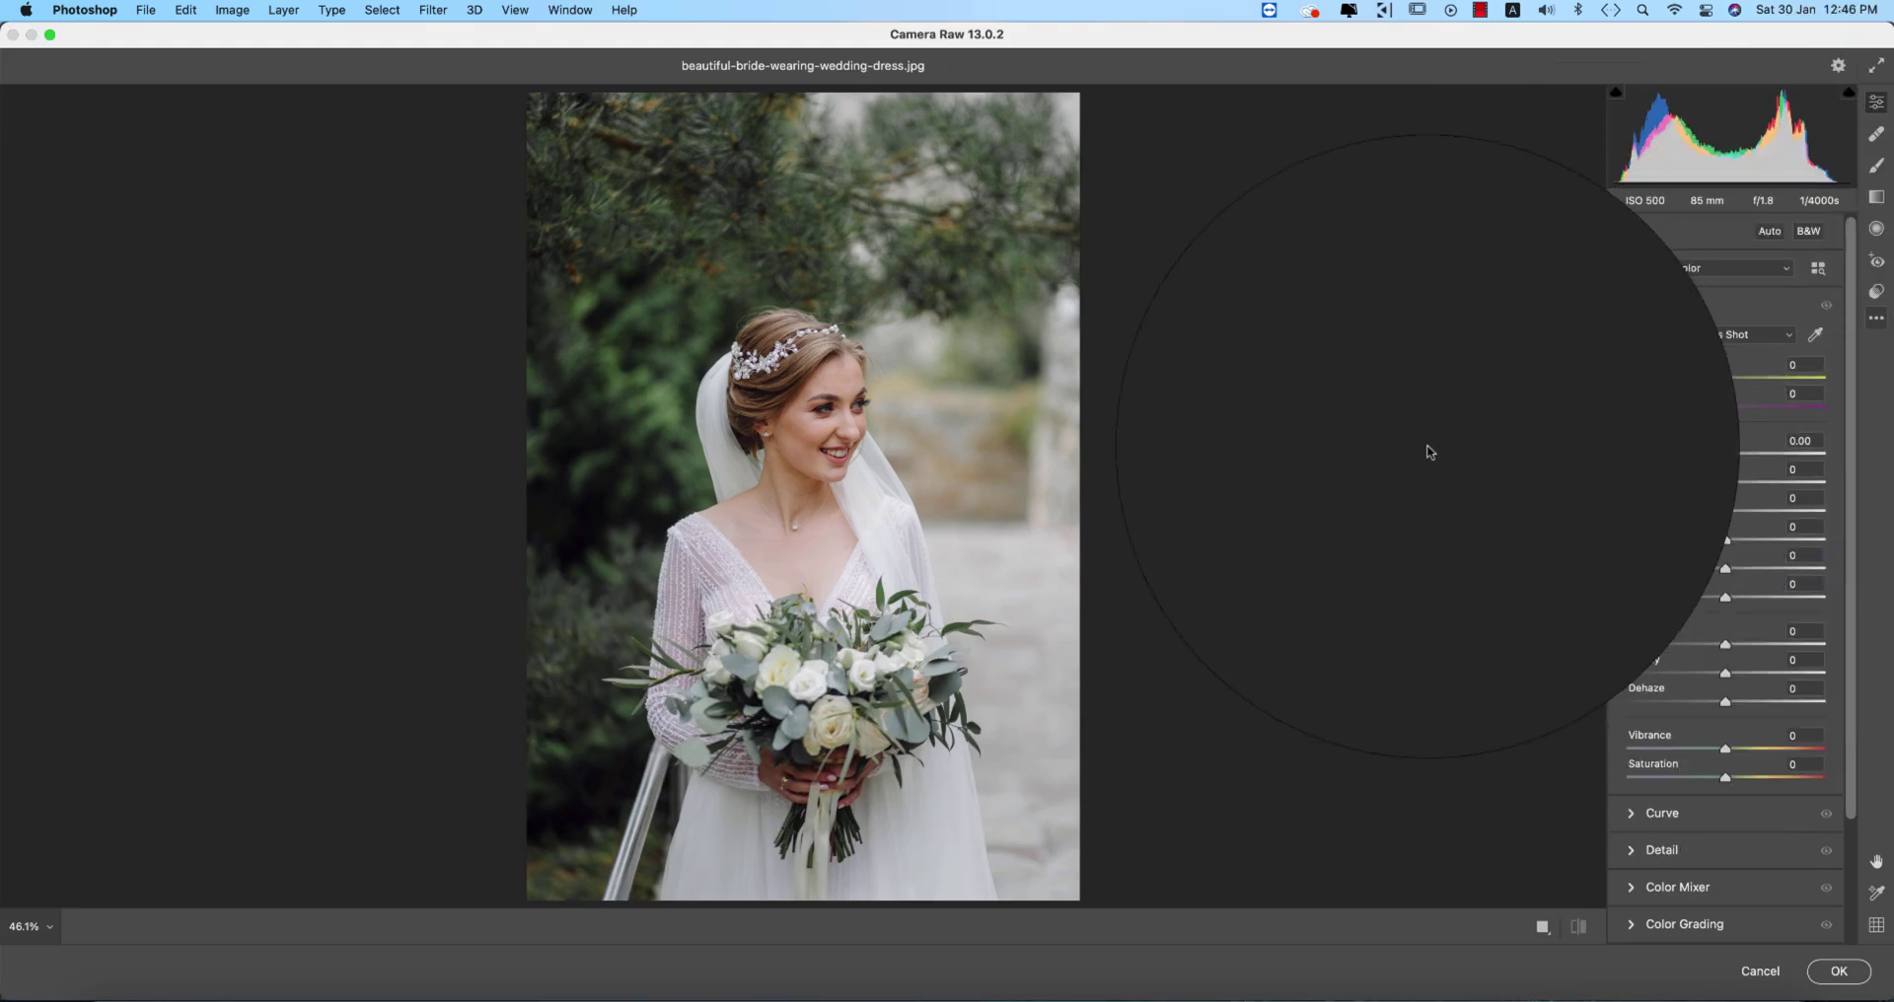
pyautogui.click(268, 240)
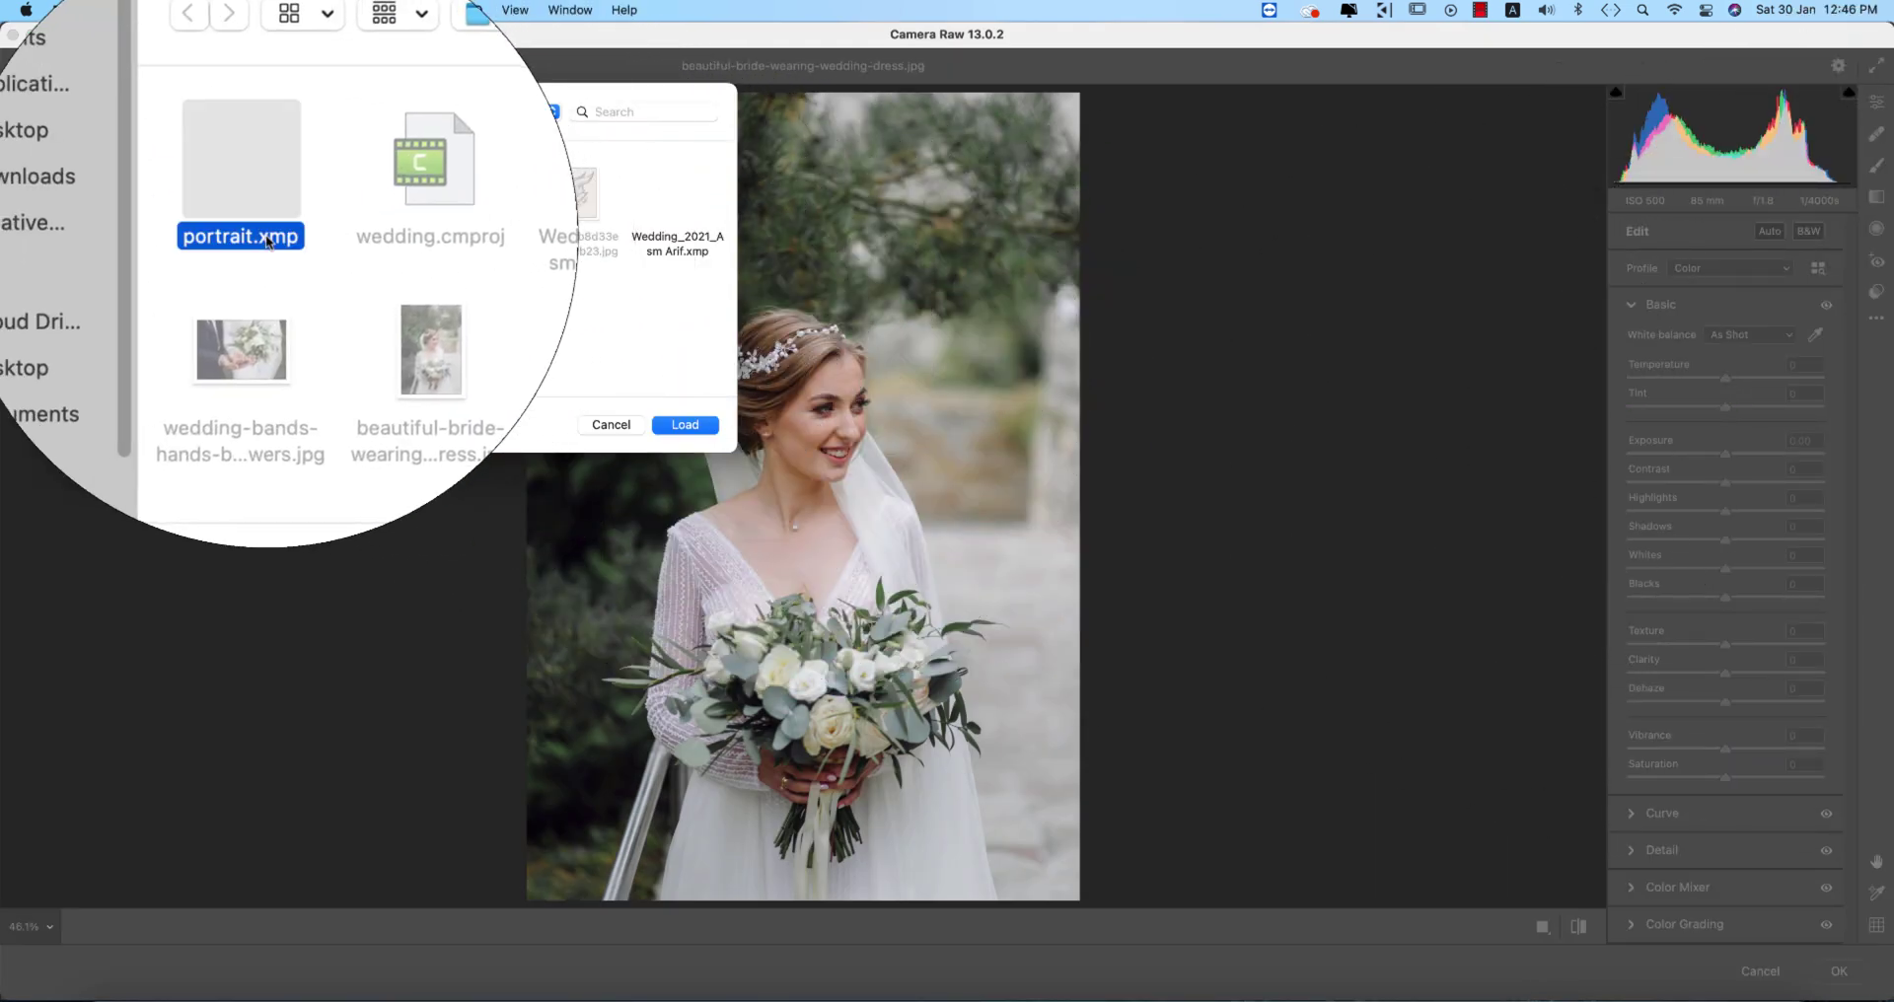
pyautogui.doubleClick(267, 241)
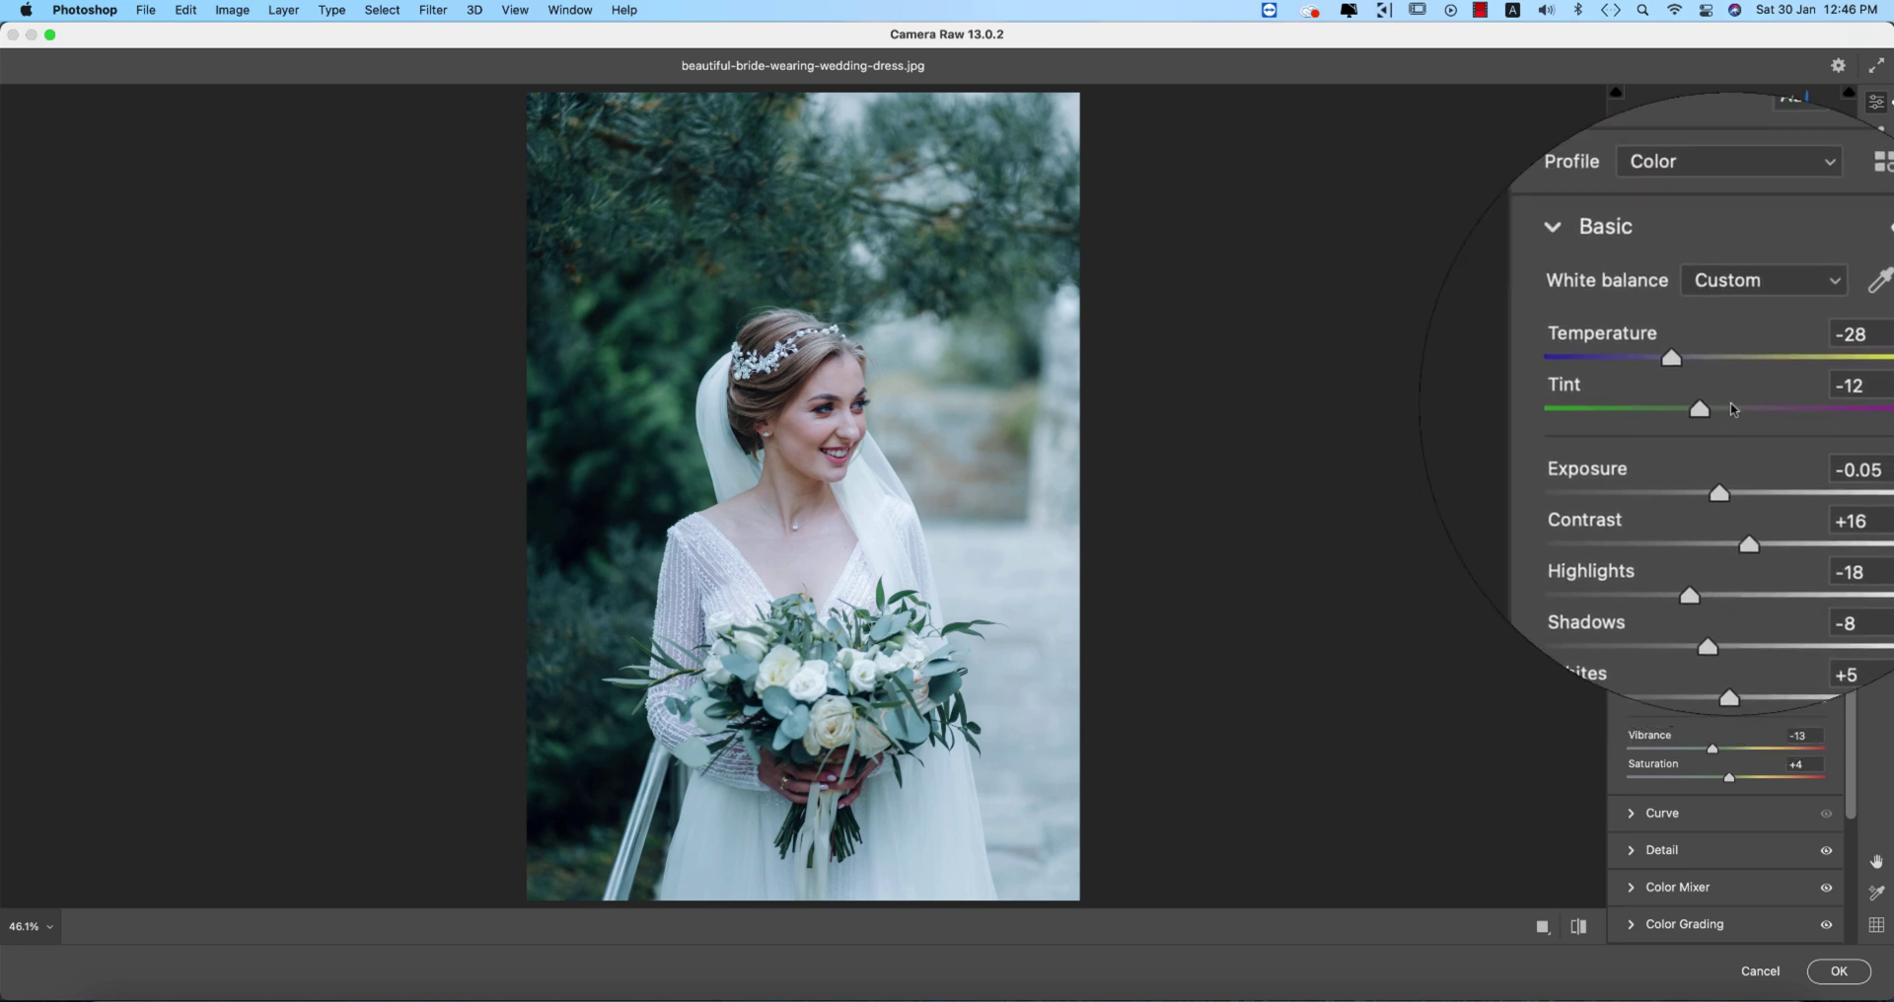
# Warm the bride photo to a temperature of -2 and raise its vibrance.
pyautogui.moveTo(1699, 383); pyautogui.dragTo(1727, 384)
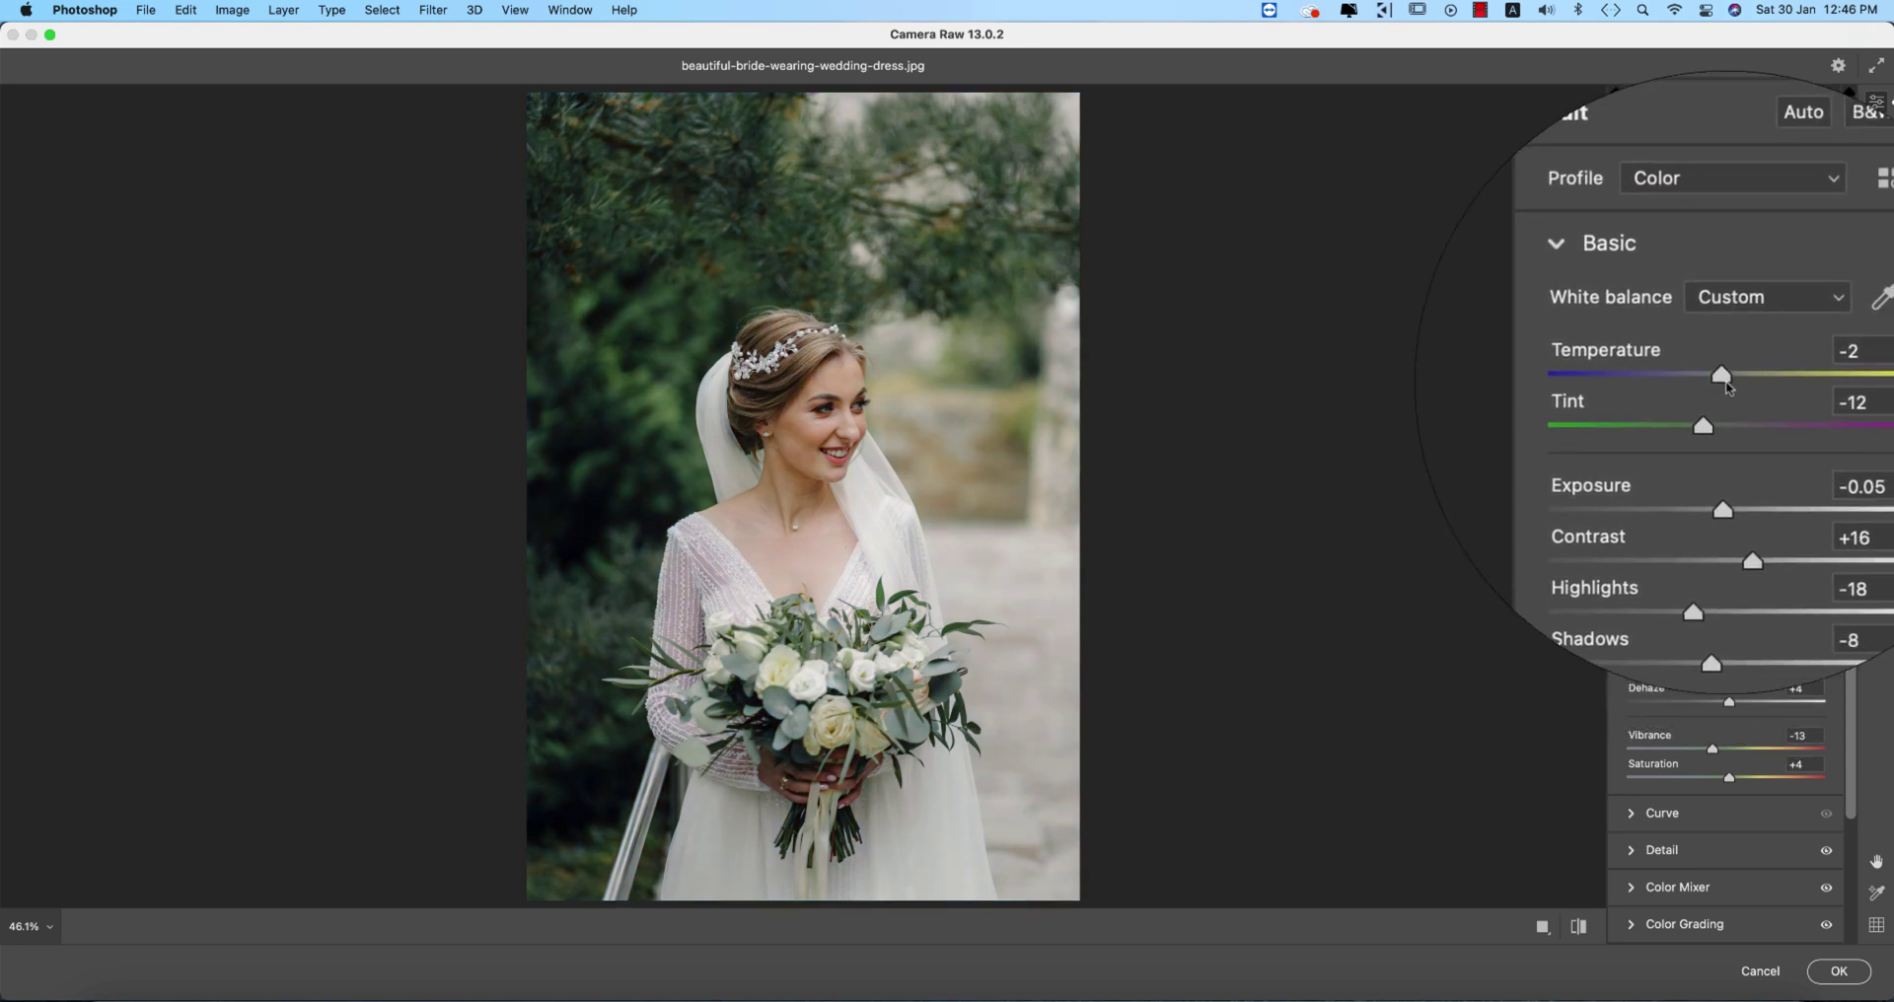
pyautogui.moveTo(1735, 755); pyautogui.dragTo(1758, 756)
# In Color Grading, set the shadows hue of the bride photo to 360.
pyautogui.scroll(-3, 1633, 804)
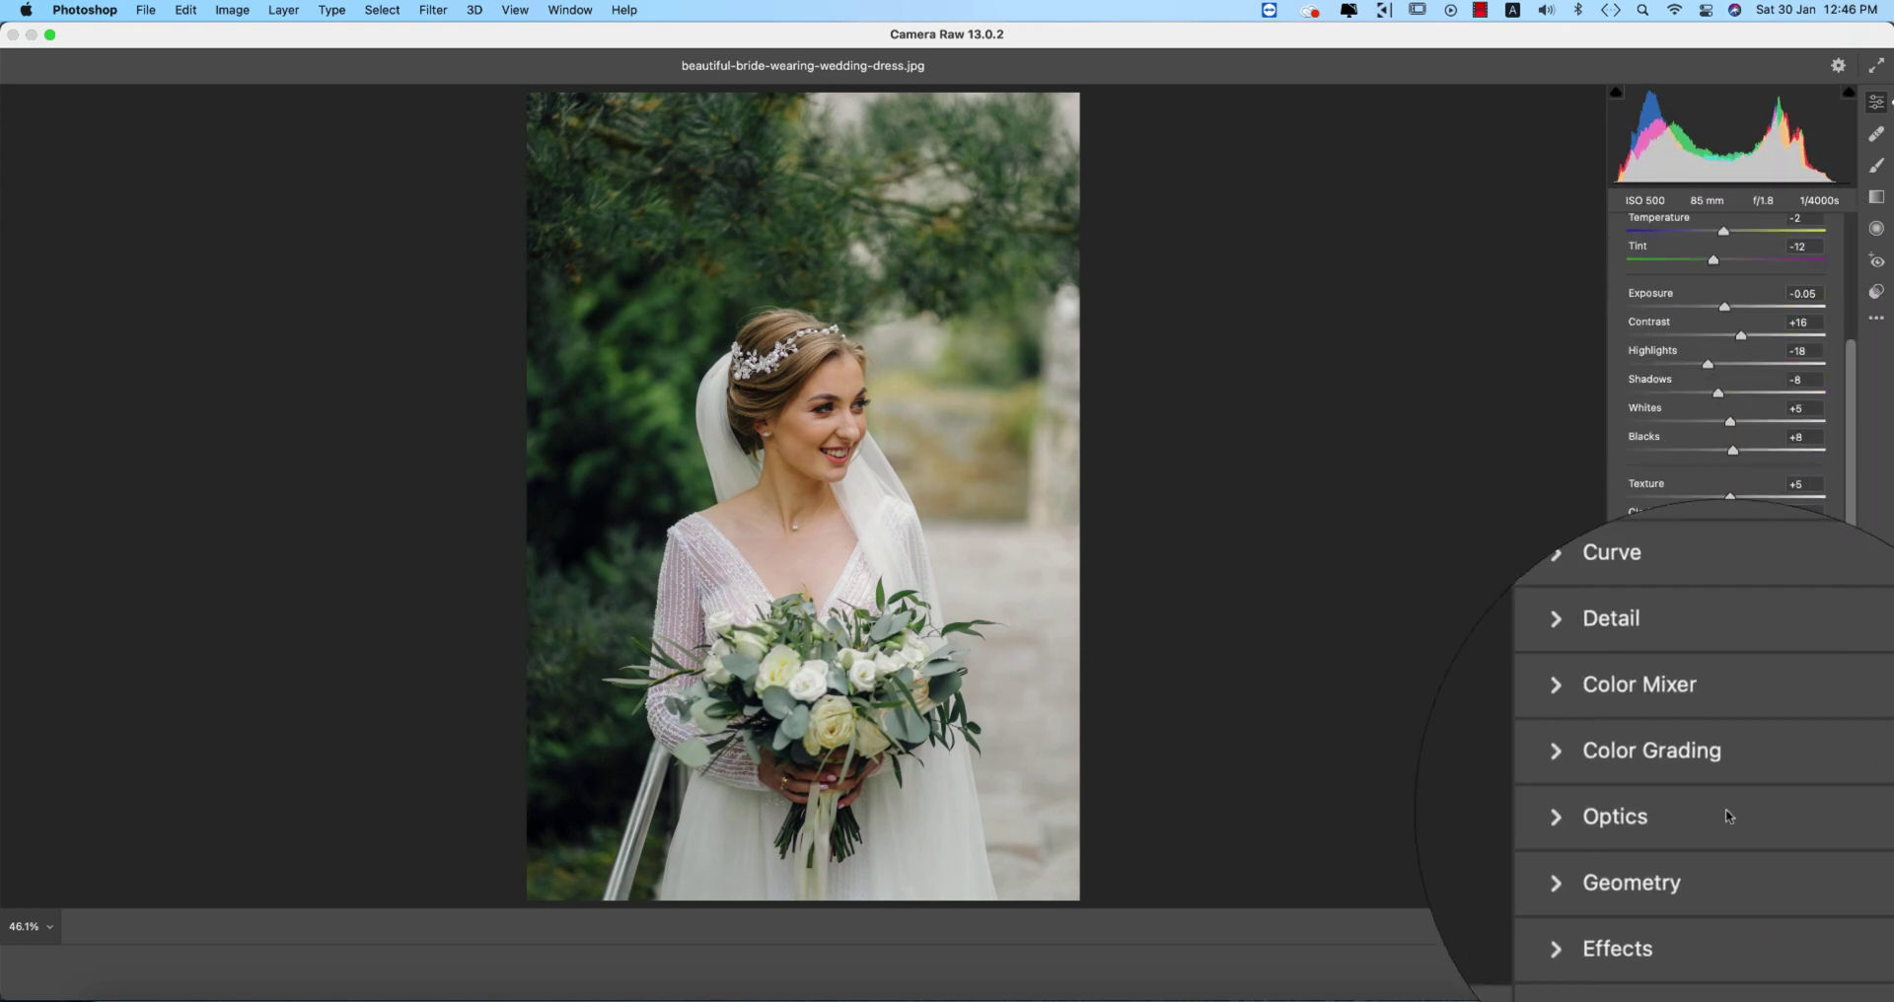
pyautogui.click(1641, 793)
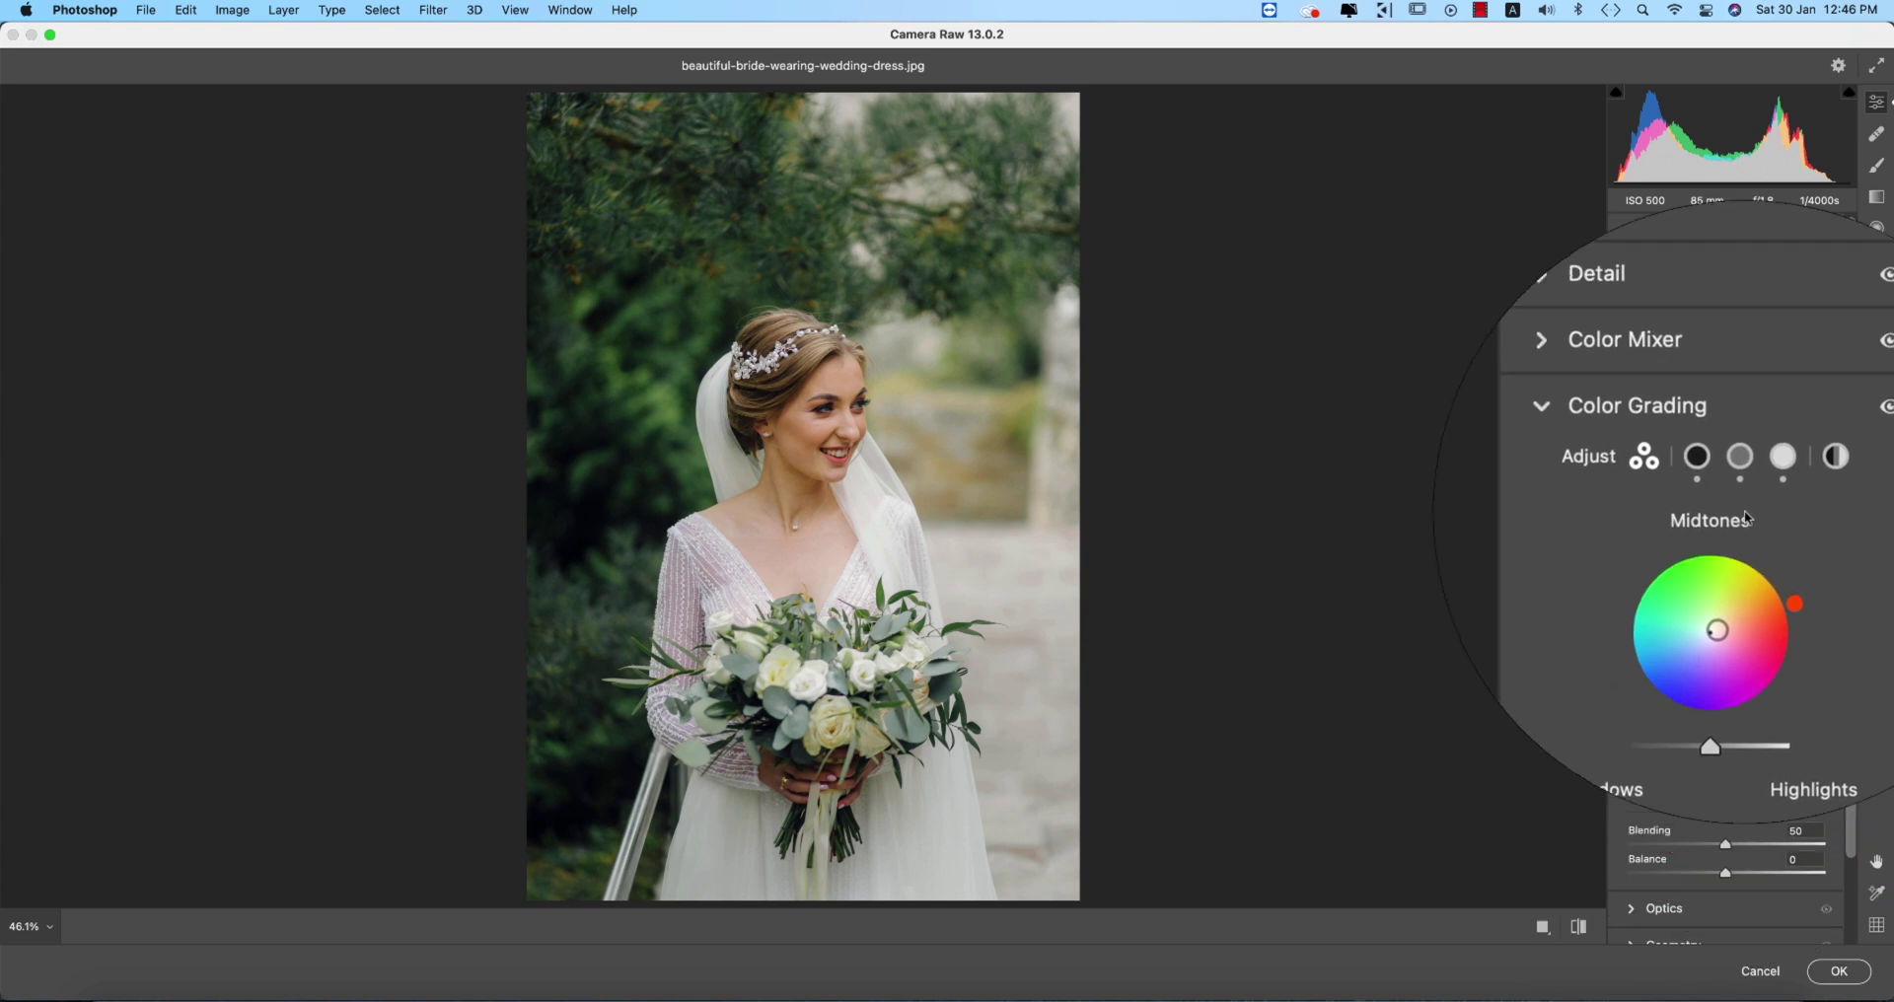
pyautogui.click(1708, 477)
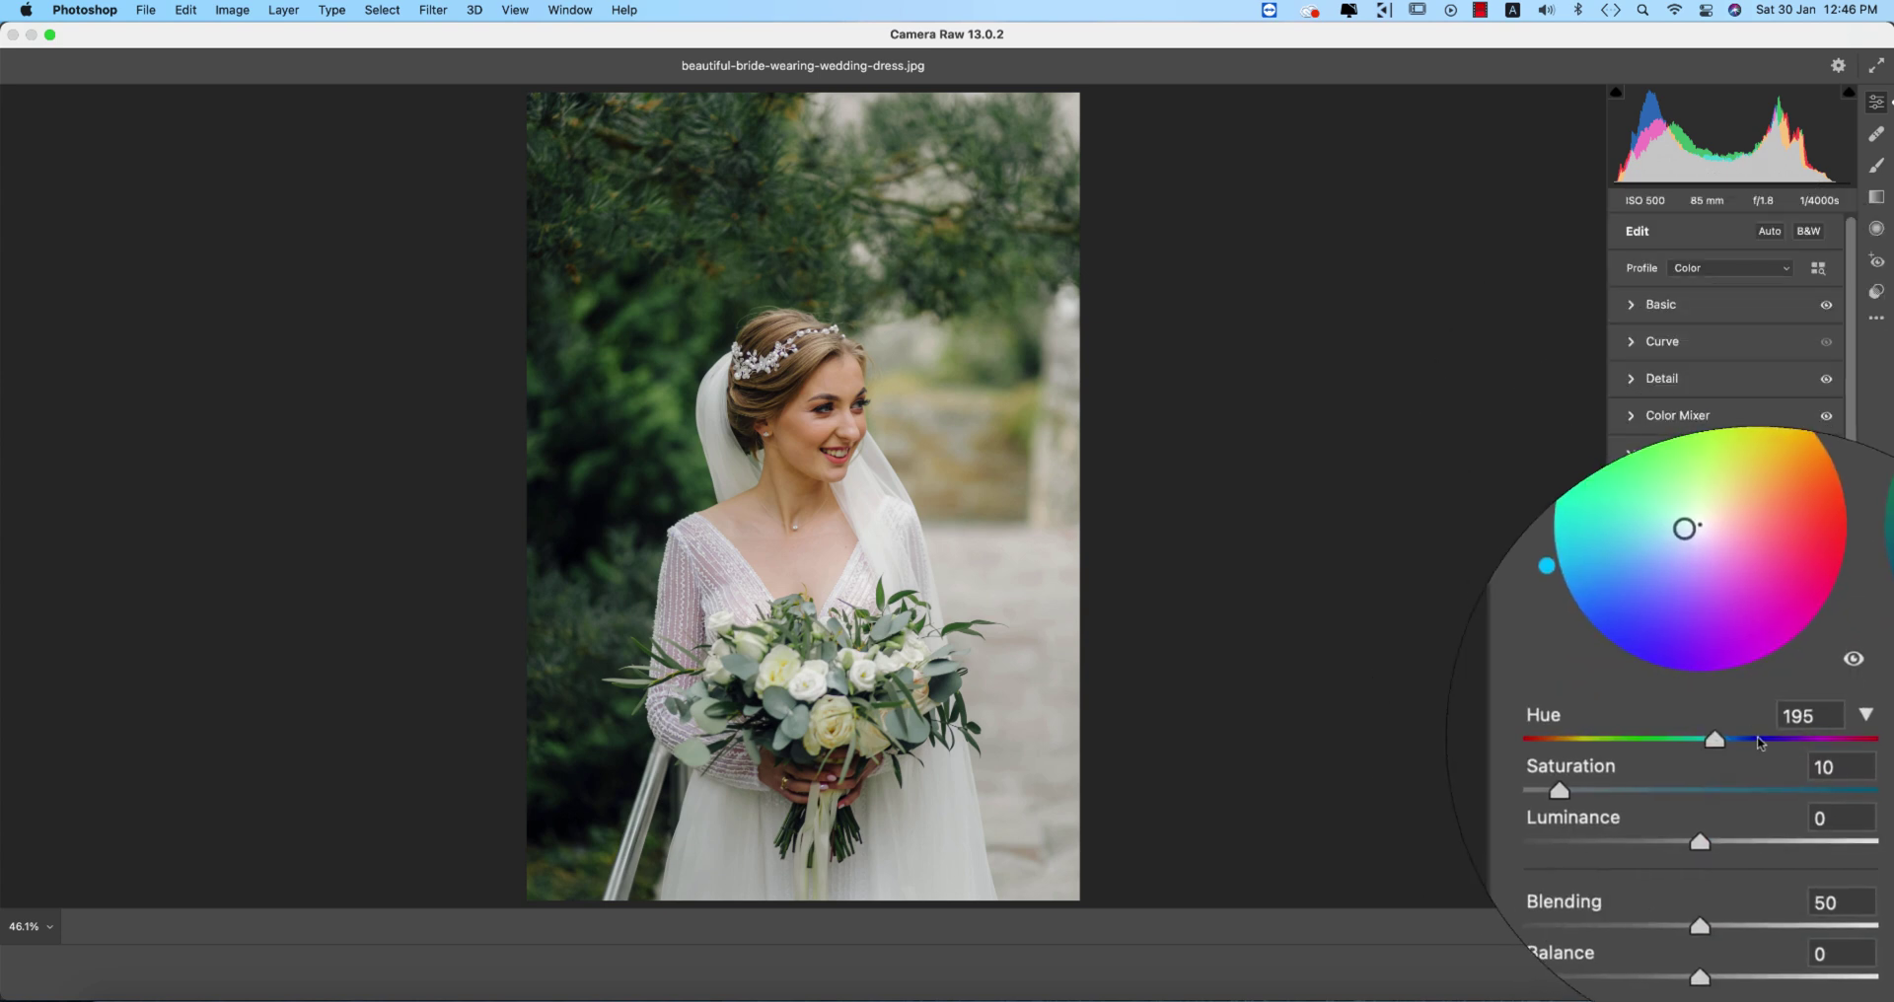
pyautogui.moveTo(1761, 743)
pyautogui.mouseDown()
pyautogui.moveTo(1672, 745)
pyautogui.moveTo(1859, 762)
pyautogui.mouseUp()
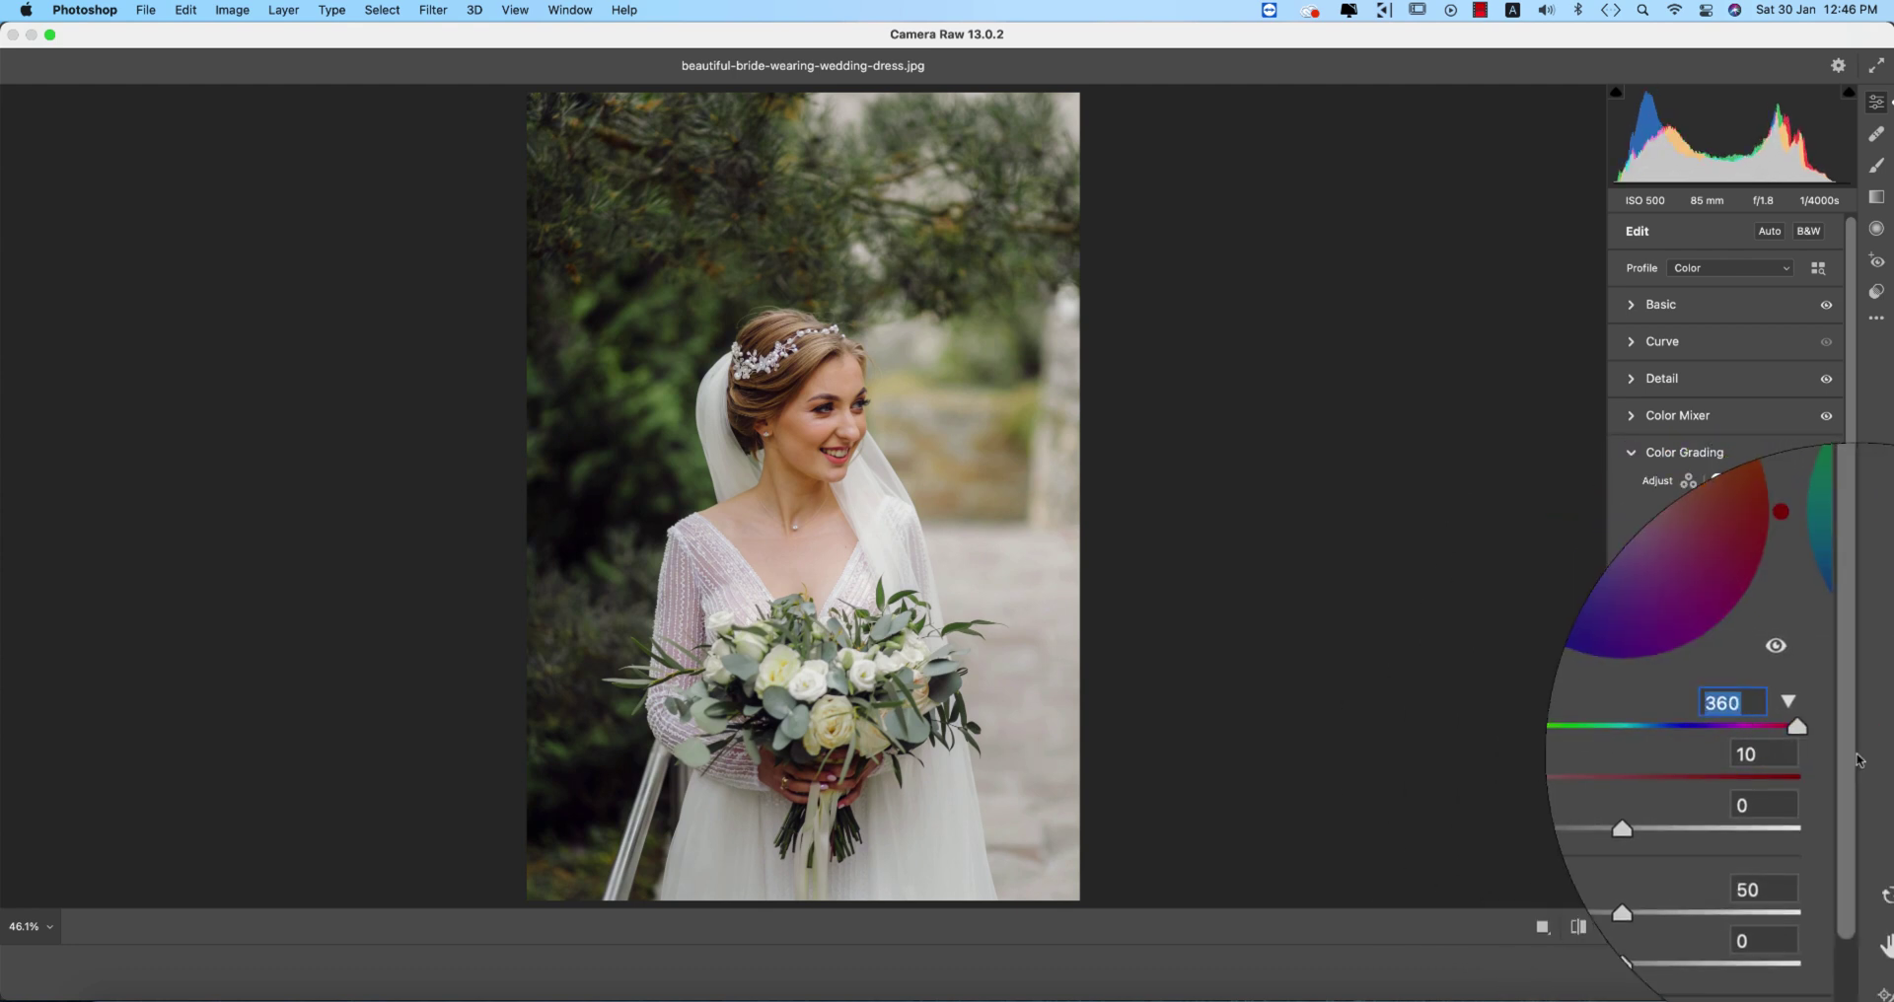
# Set the midtones to hue 275 and saturation 13, and apply the Camera Raw adjustments to Layer 1.
pyautogui.click(1752, 491)
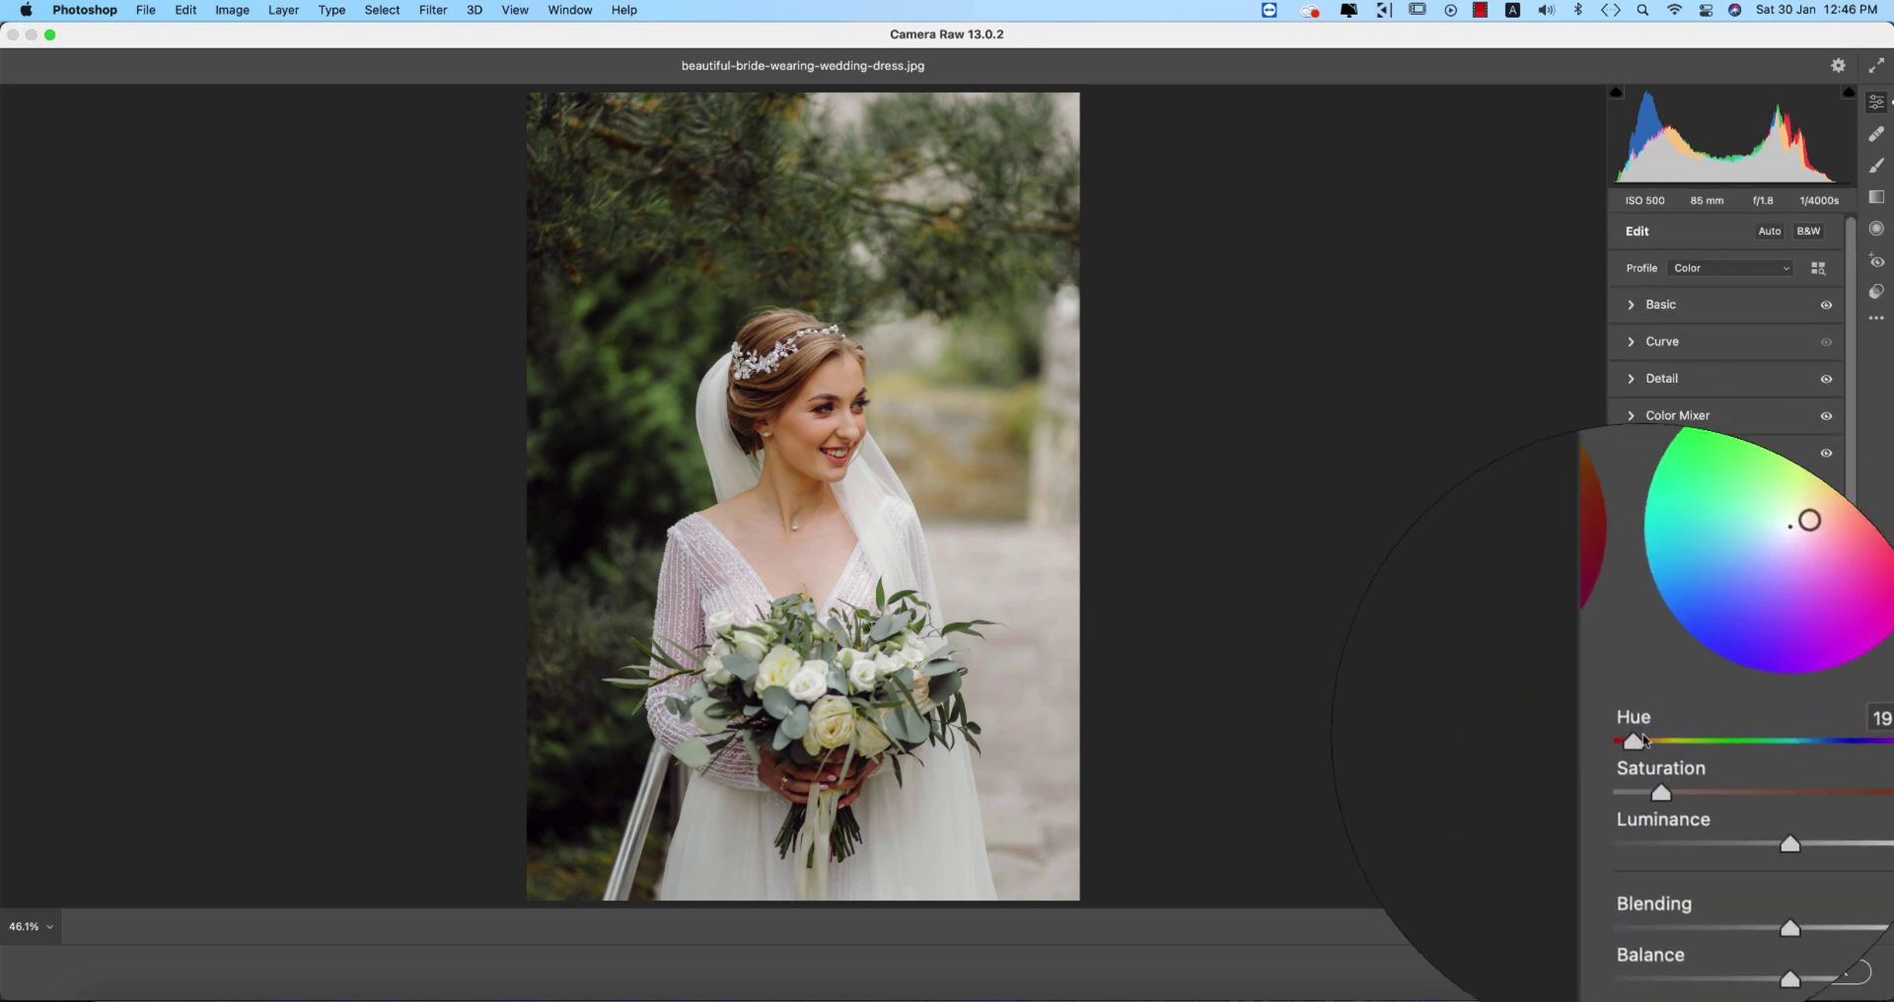
pyautogui.click(1809, 758)
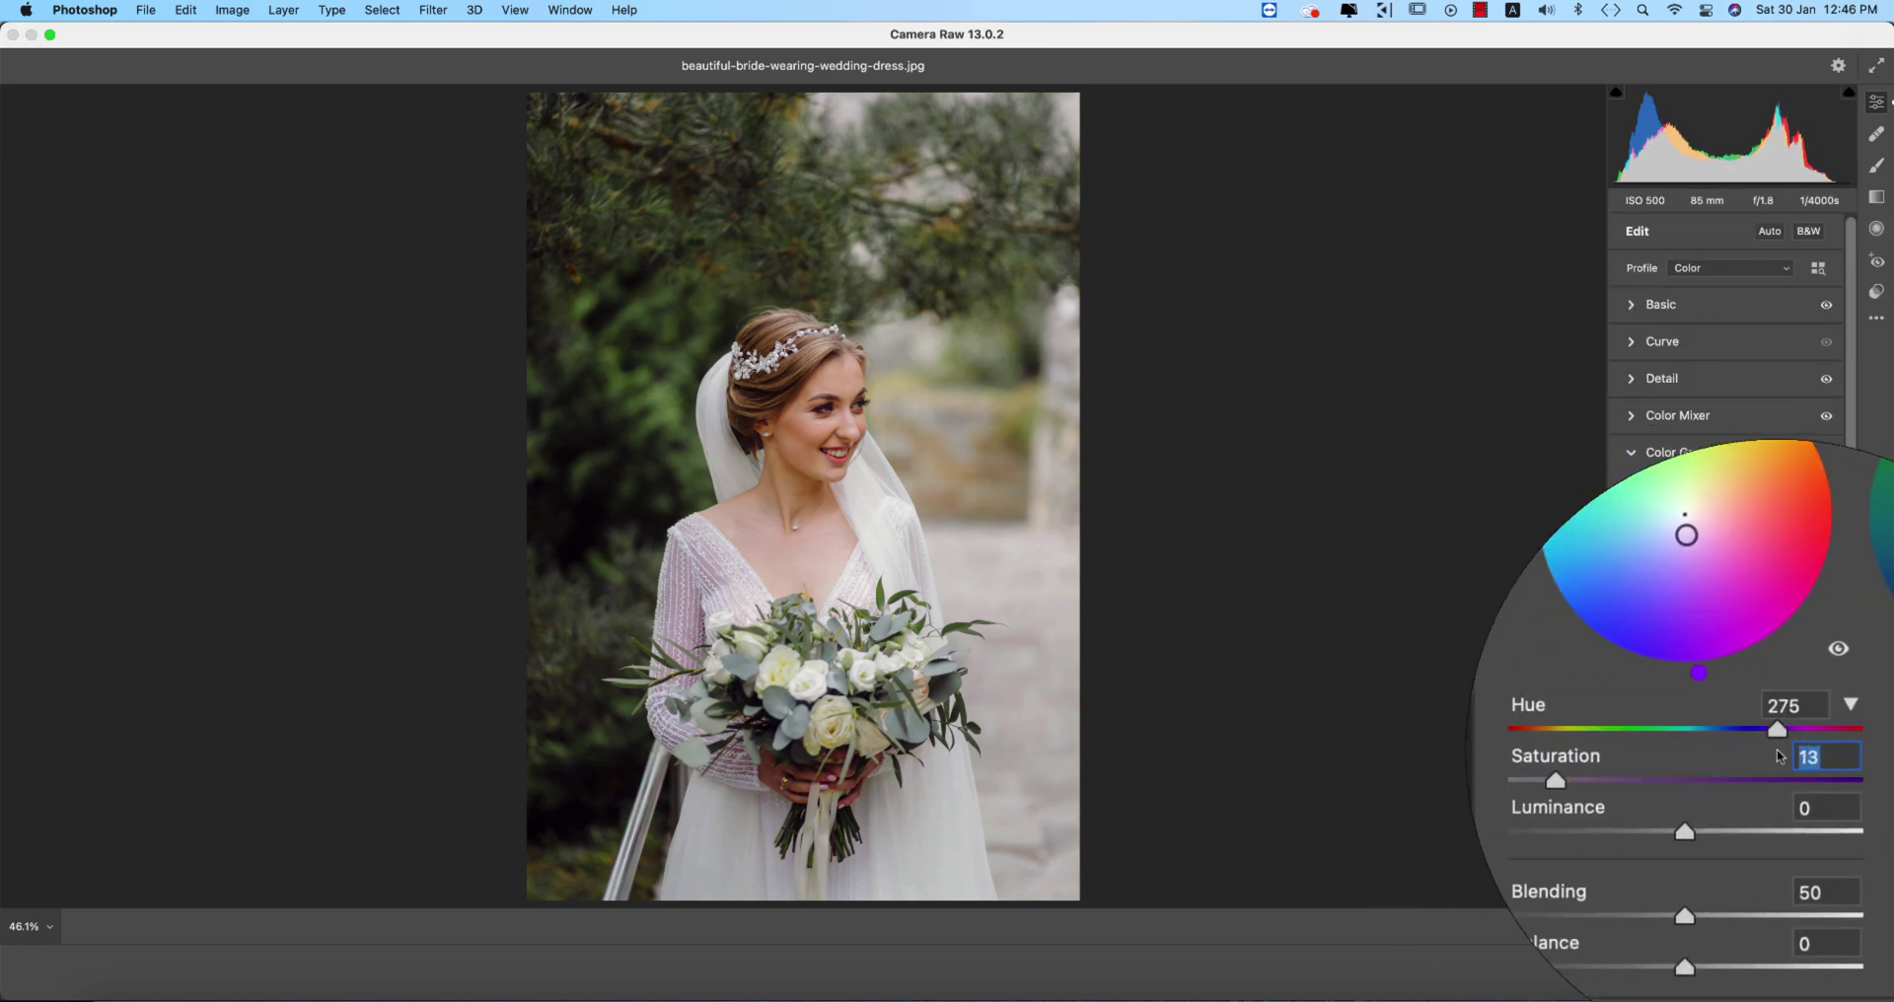
pyautogui.click(1840, 972)
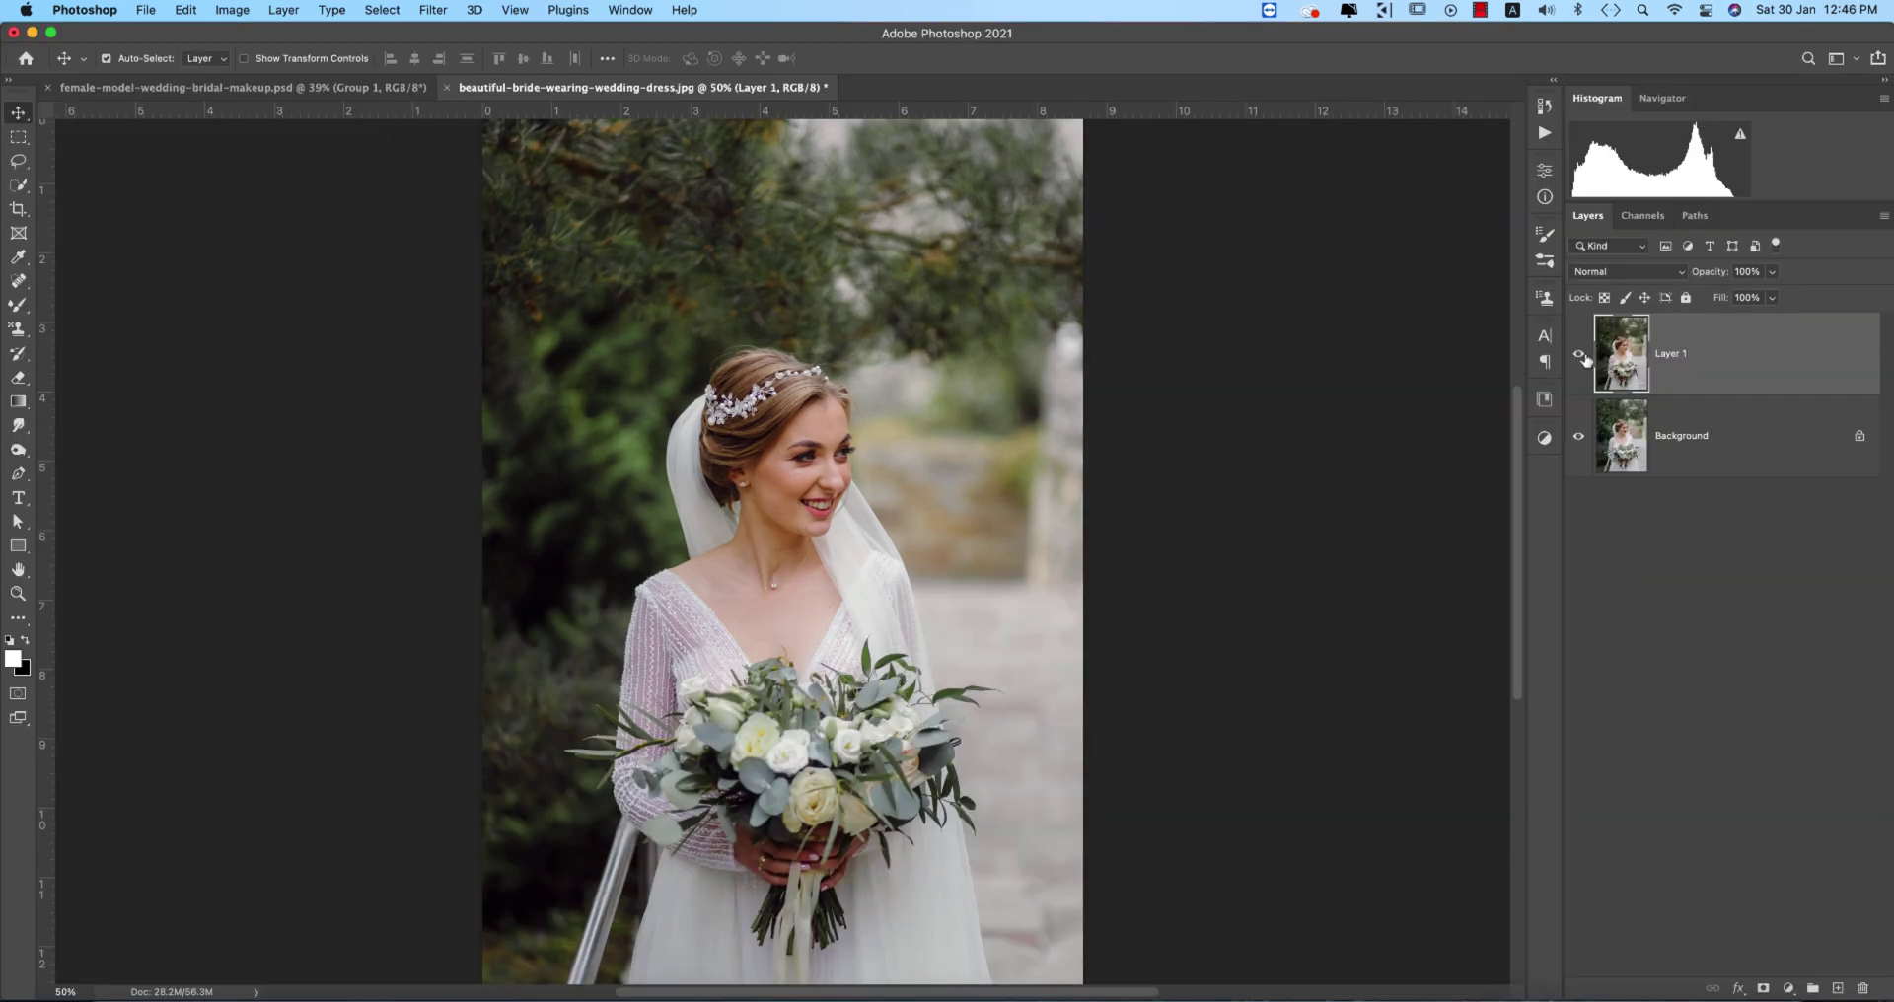
# Compare the graded Layer 1 with the original bride photo and return to the bridal makeup portrait with no layer selected.
pyautogui.click(1579, 354)
pyautogui.click(1579, 354)
pyautogui.click(357, 89)
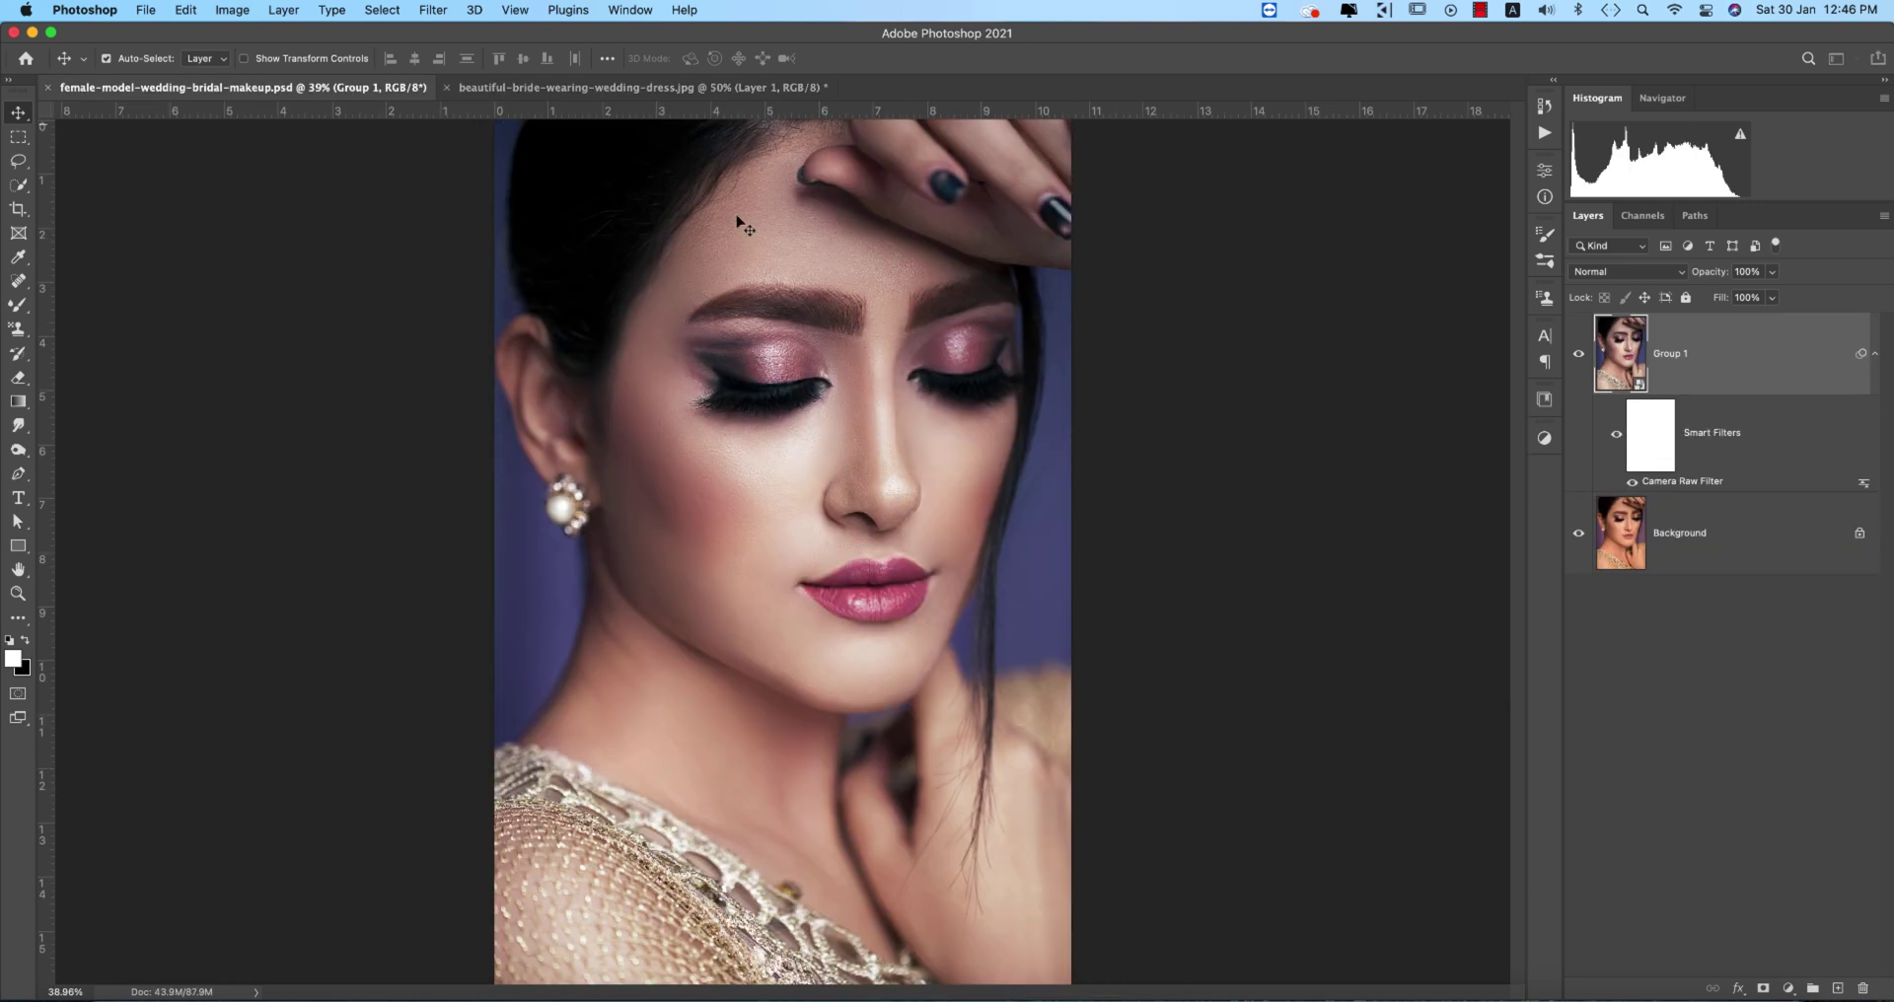
pyautogui.click(1273, 561)
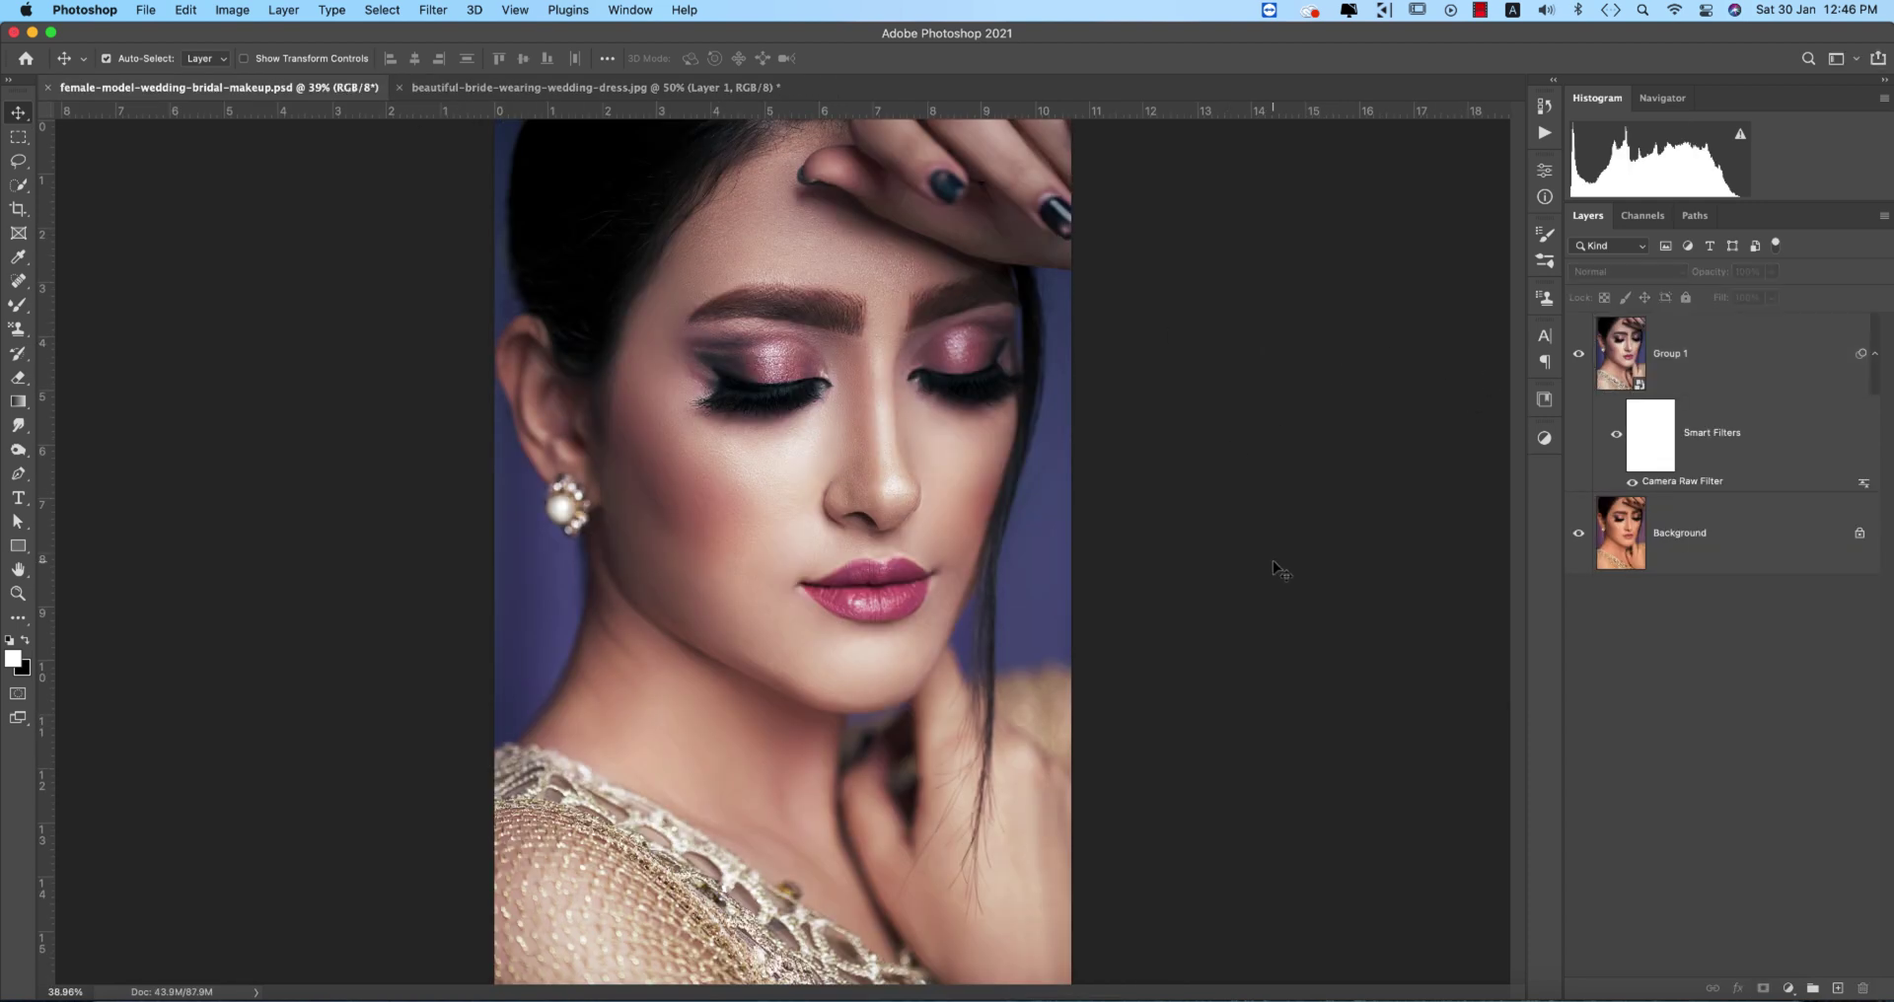